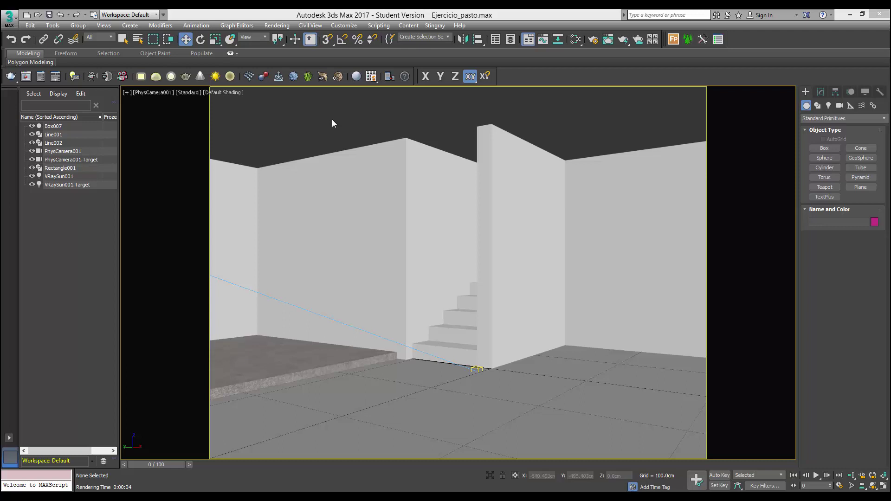
Open the Material Editor on the 01 - Default VRayMtl, move it aside, and select wall Line001.
left_click(543, 184)
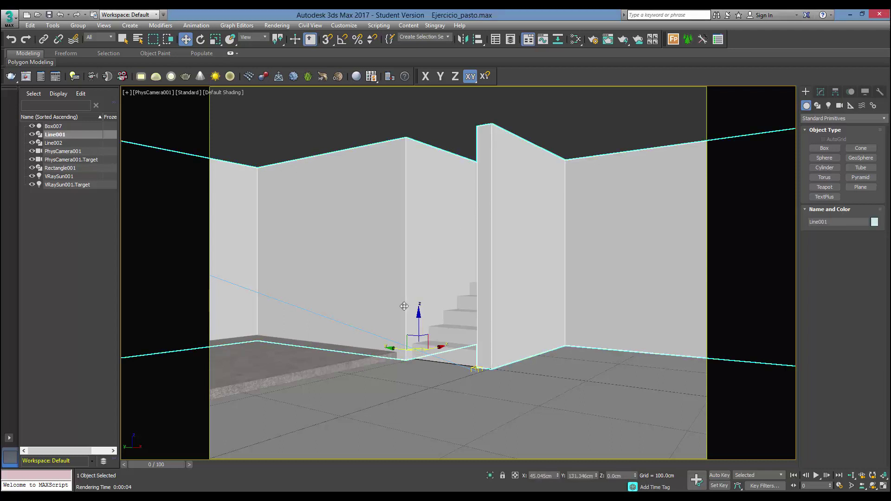
left_click(359, 124)
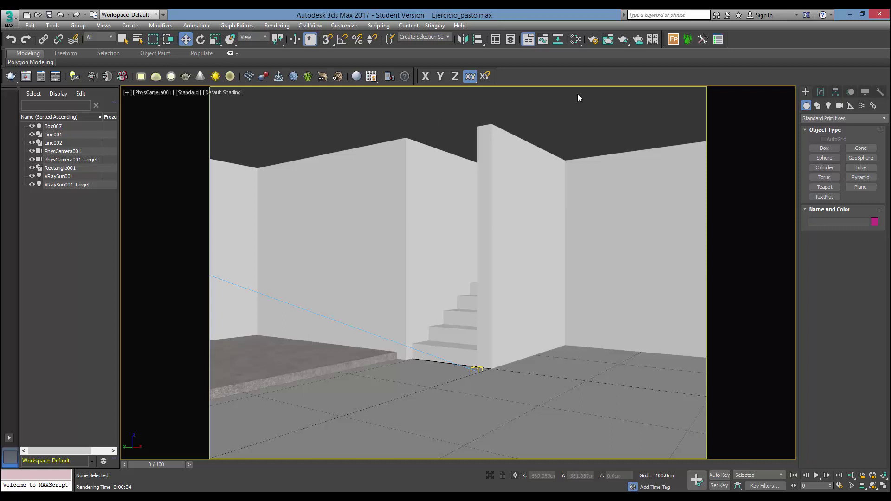
left_click_drag(575, 42, 572, 73)
key("m")
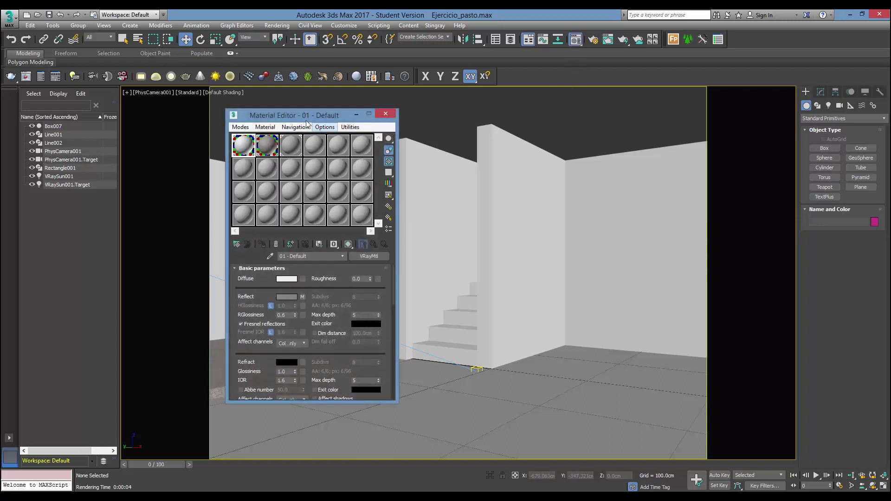
mouse_move(296, 110)
left_mouse_down()
mouse_move(502, 97)
mouse_move(484, 105)
left_mouse_up()
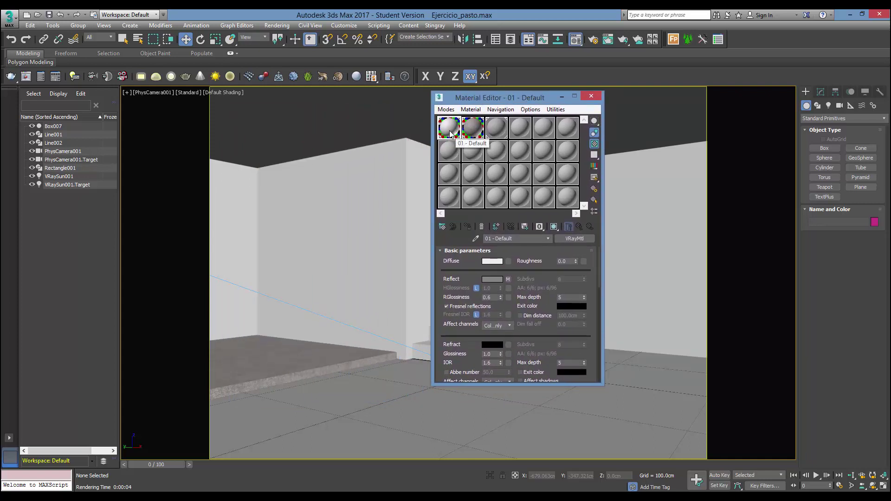
left_click(384, 142)
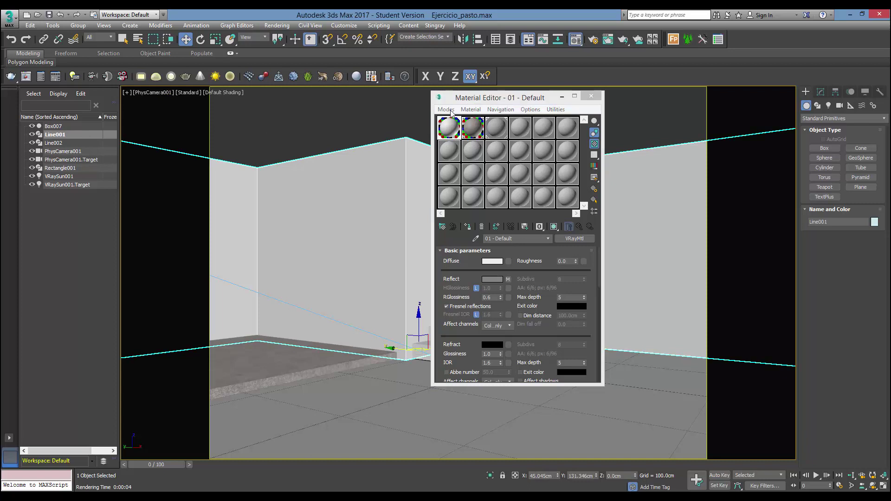
mouse_move(451, 99)
left_mouse_down()
mouse_move(477, 109)
mouse_move(531, 107)
left_mouse_up()
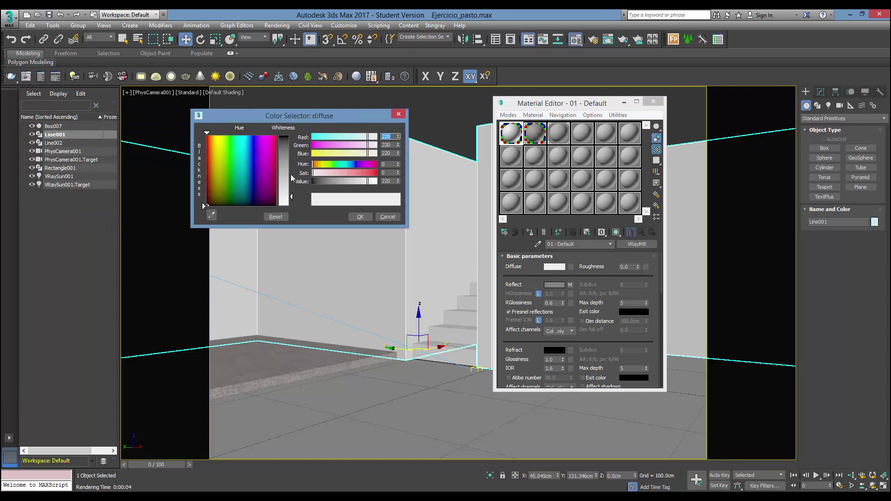
Set the material's diffuse colour to pure white 255.
left_click_drag(371, 181, 346, 185)
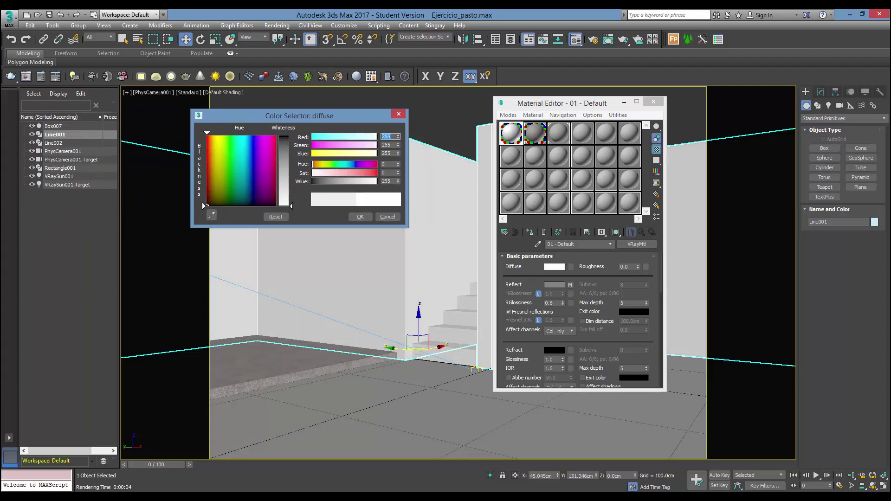
left_click(360, 217)
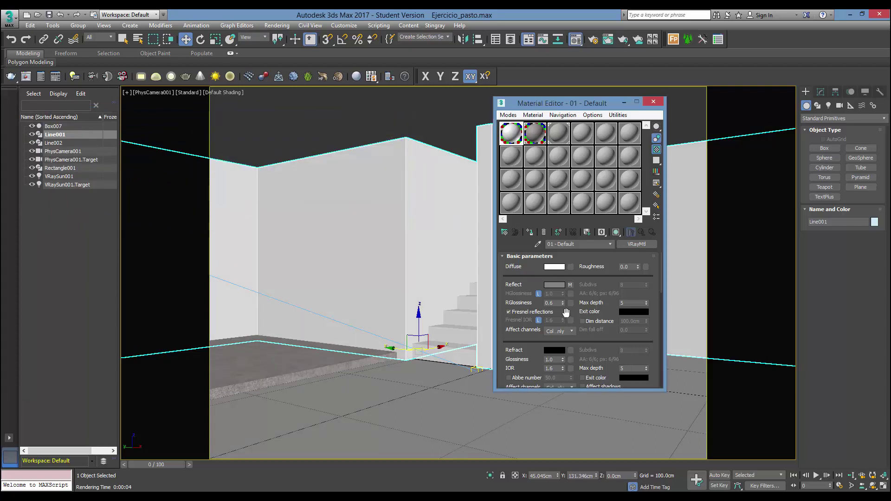
scroll(565, 312, "down", 2)
scroll(562, 288, "up", 2)
Clear the Reflect map and set the reflection colour to black with RGlossiness 1.0.
right_click(573, 285)
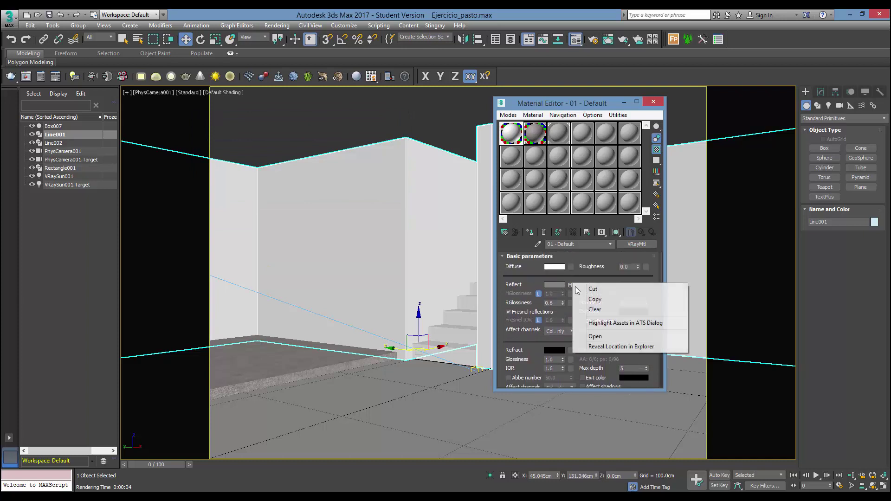
left_click(594, 309)
left_click(554, 285)
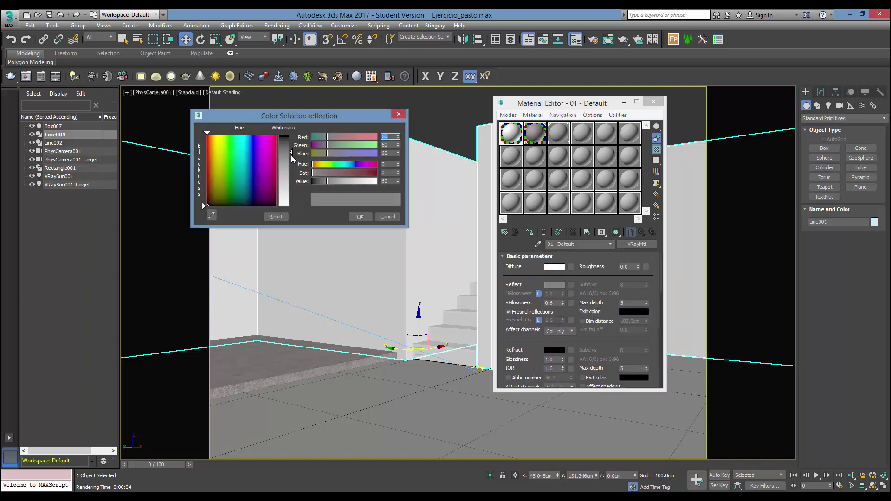
left_click_drag(291, 153, 292, 136)
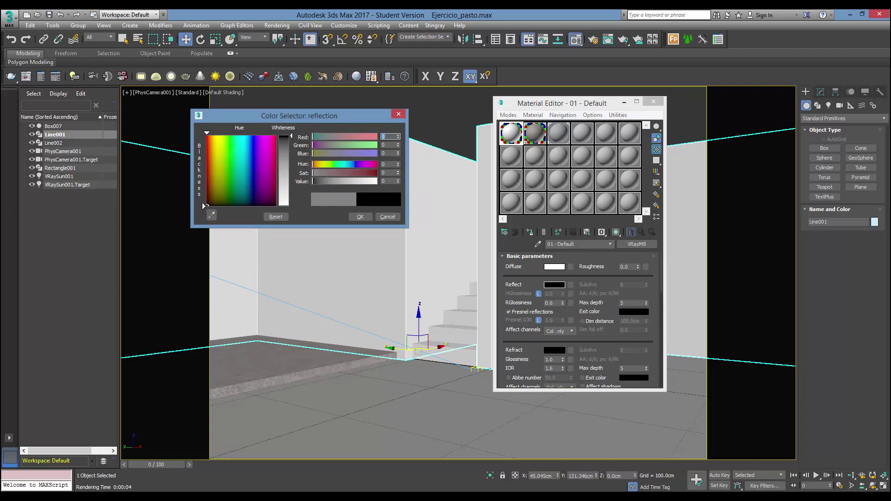
left_click(353, 218)
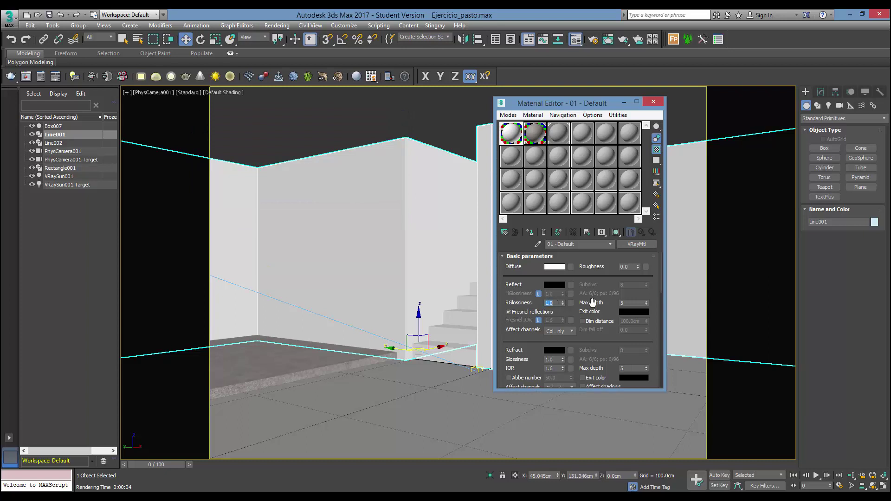
scroll(580, 306, "down", 5)
scroll(563, 312, "down", 5)
Open the Bump slot's AS2_concrete_08_bump.jpg bitmap and preview the concrete texture.
scroll(557, 321, "down", 5)
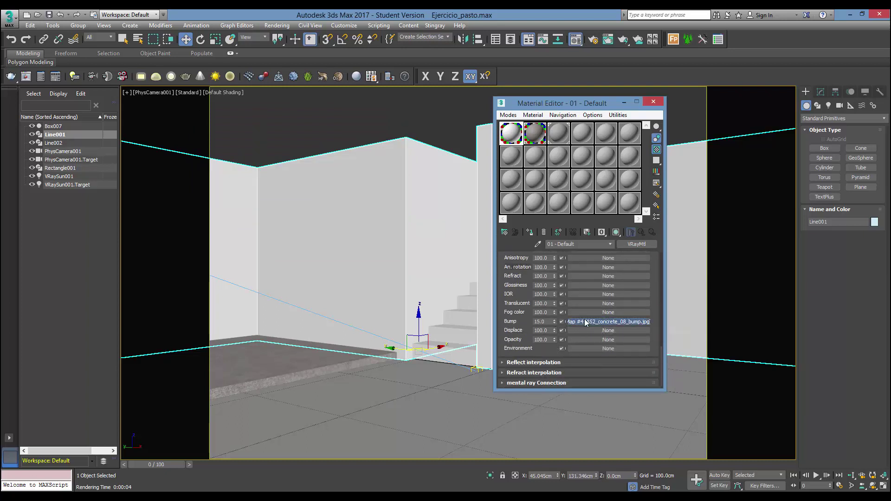
left_click(585, 322)
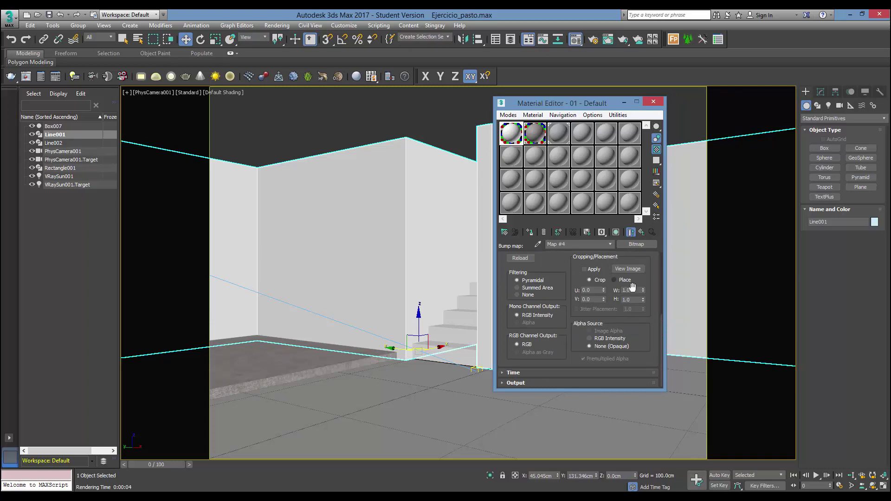
scroll(632, 286, "up", 3)
left_click(628, 366)
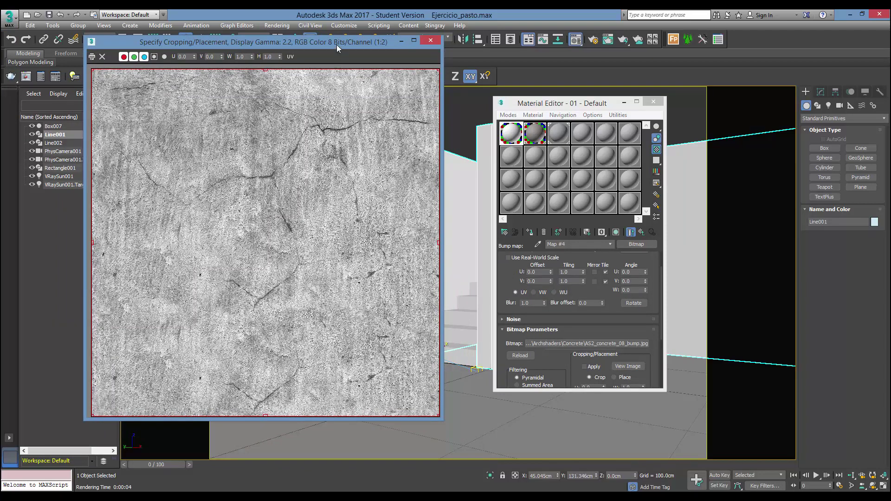
left_click_drag(337, 46, 323, 48)
left_click(417, 40)
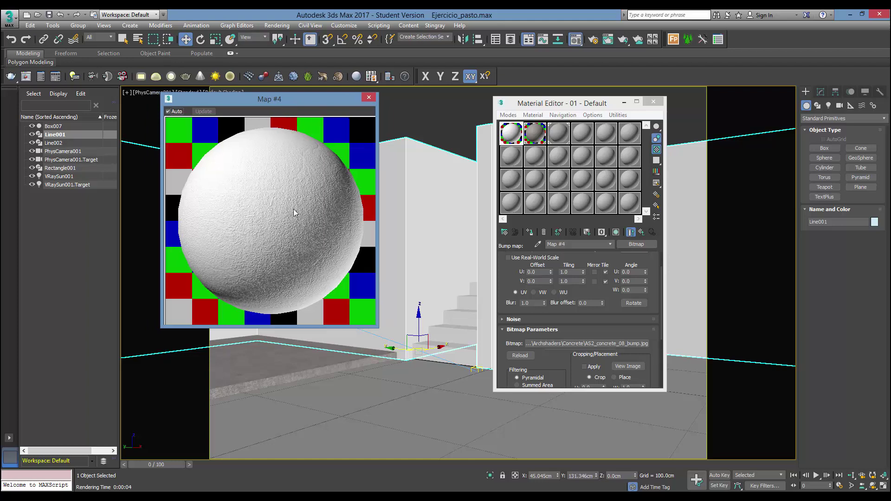
left_click(368, 98)
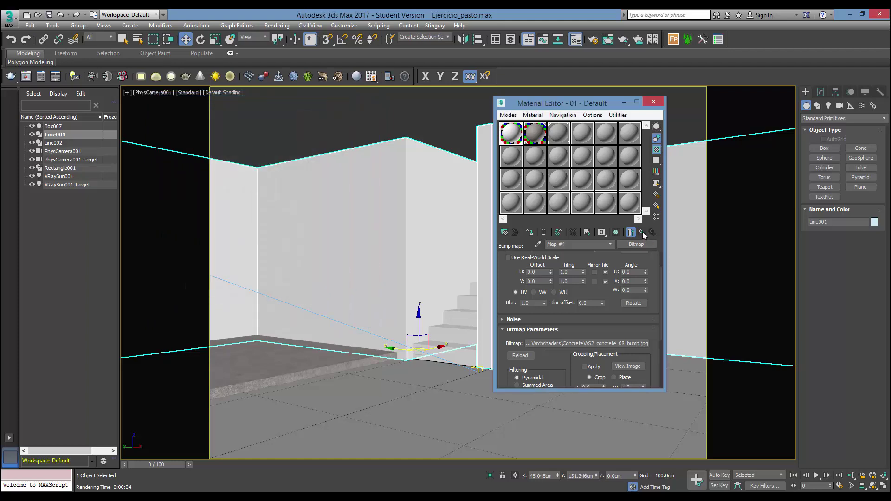
Return to the parent material and bring up the Bump amount (15.0) for editing.
left_click(641, 232)
scroll(604, 310, "up", 5)
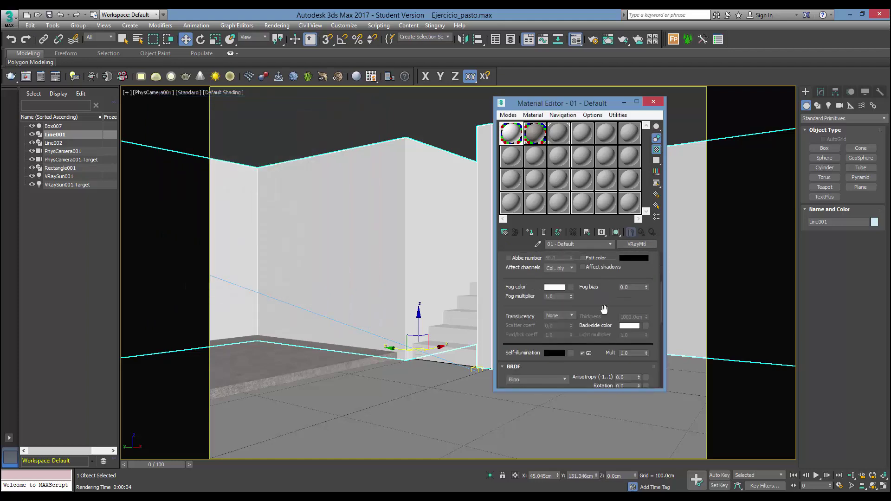
scroll(604, 310, "down", 5)
scroll(581, 319, "down", 3)
scroll(544, 335, "down", 2)
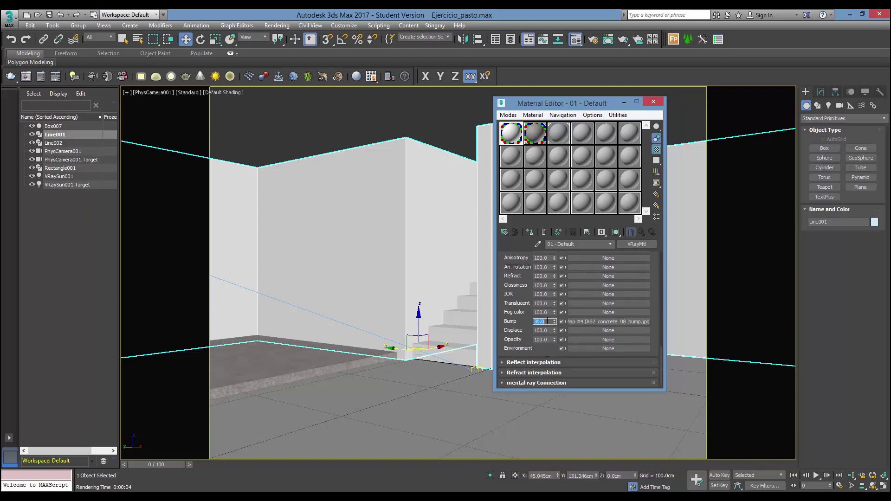
type("30")
Set Bump amount to 30, assign the material to Line001, and inspect a test render.
left_click_drag(514, 131, 449, 185)
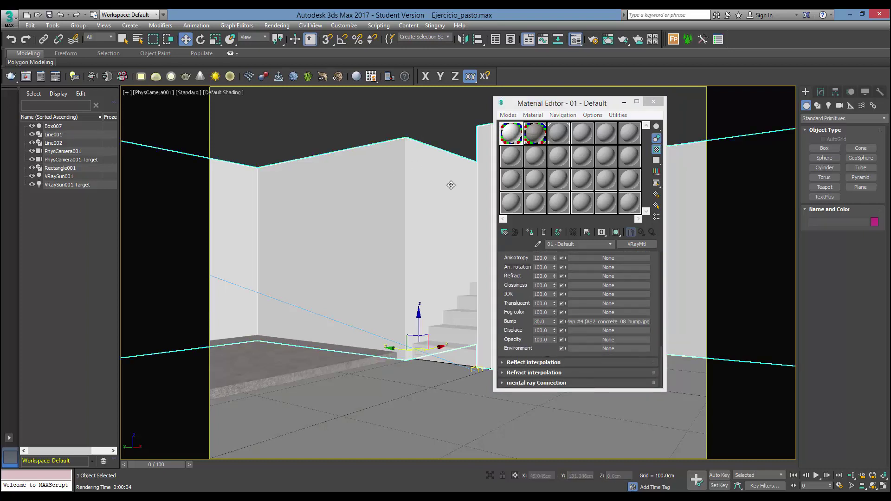
left_click(529, 231)
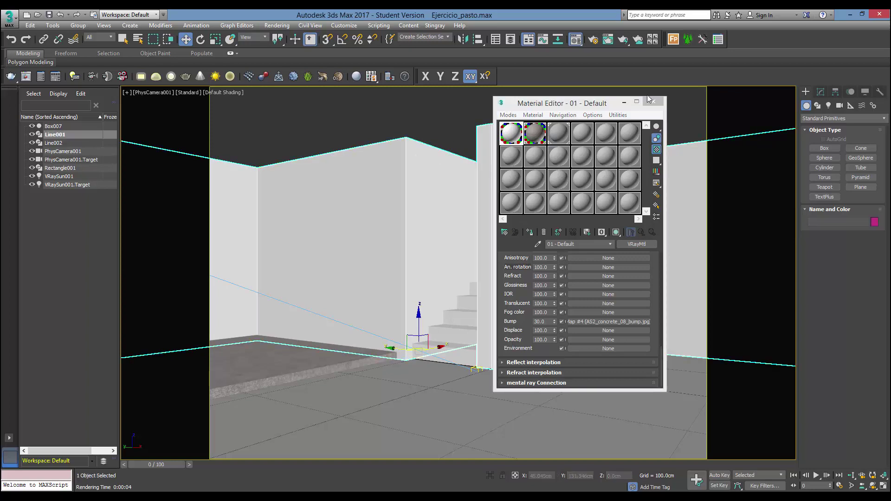
left_click(625, 40)
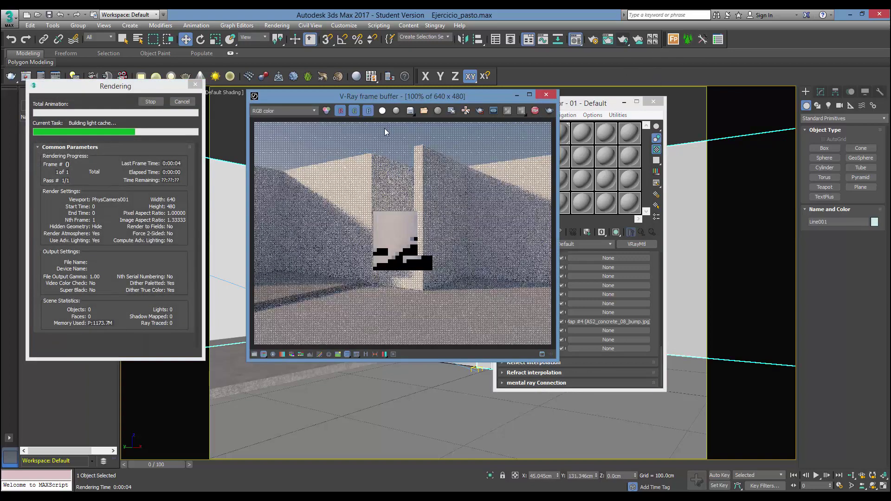
left_click_drag(384, 96, 348, 91)
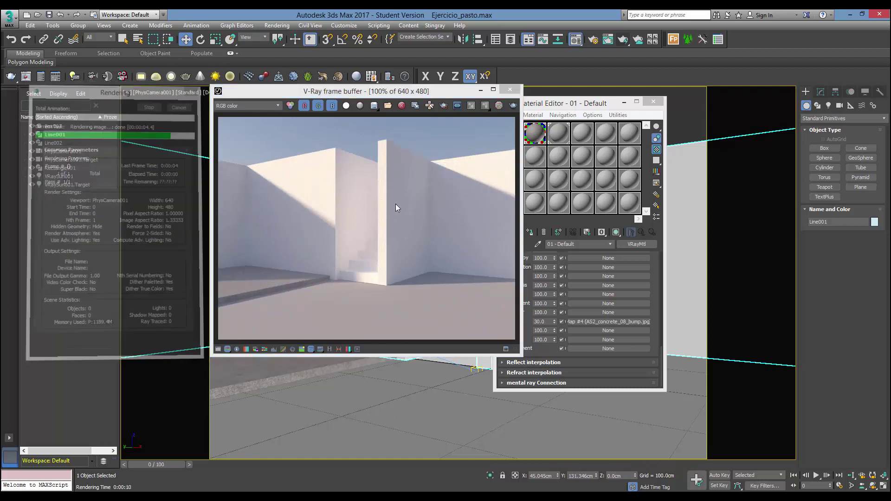
left_click(394, 201)
scroll(378, 198, "up", 3)
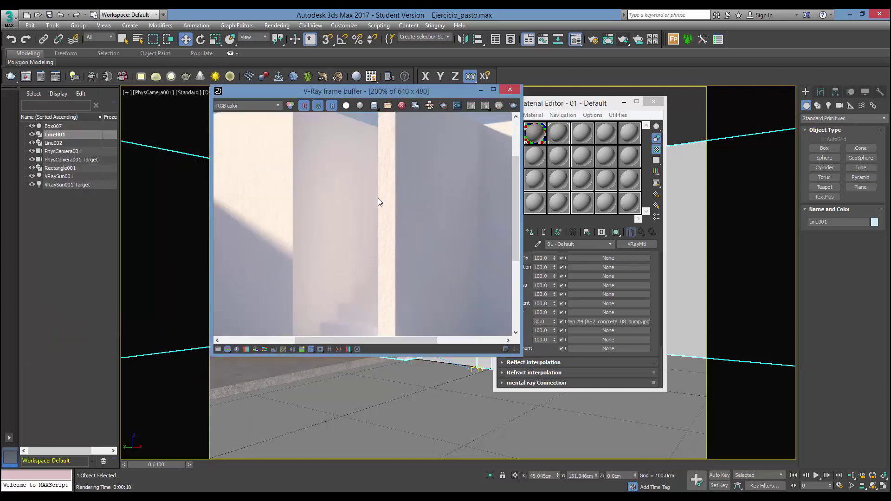
scroll(378, 198, "down", 3)
left_click(509, 92)
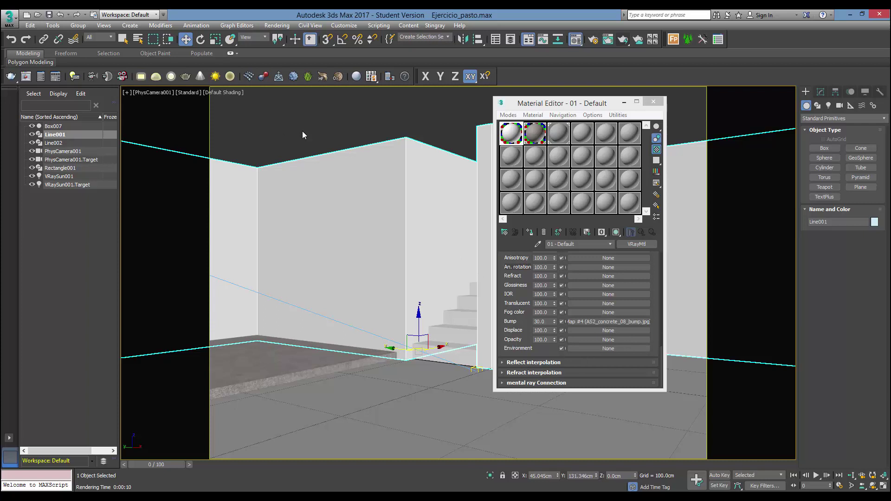
left_click(41, 76)
Set the render output size to 800x600 and start a final render.
key("F10")
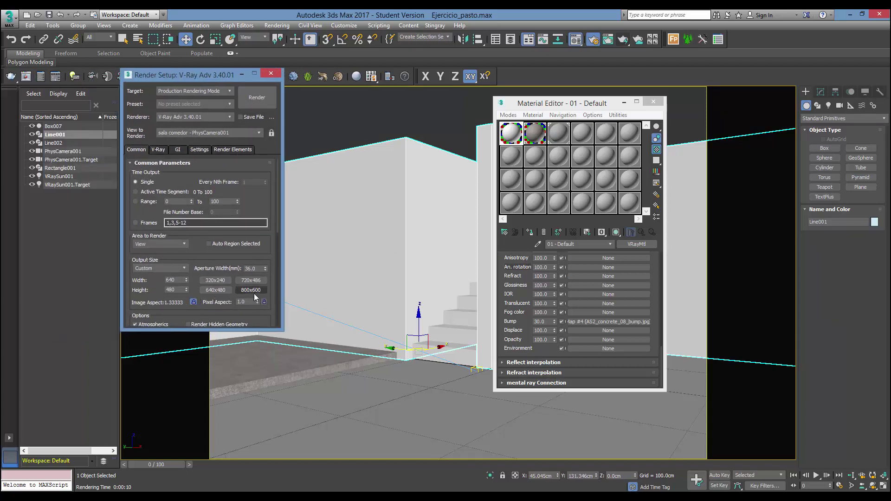
left_click(254, 292)
left_click(259, 98)
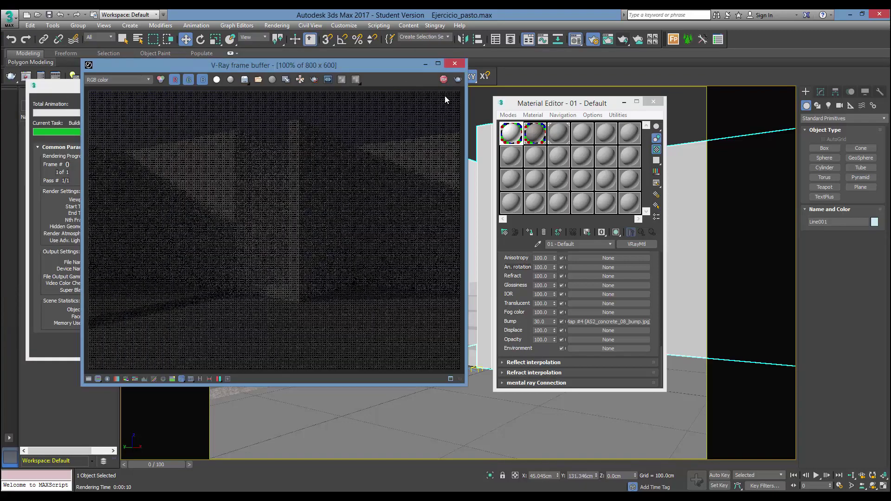
Inspect the finished render, rearrange the windows, then close the render and Render Setup.
left_click_drag(260, 65, 371, 77)
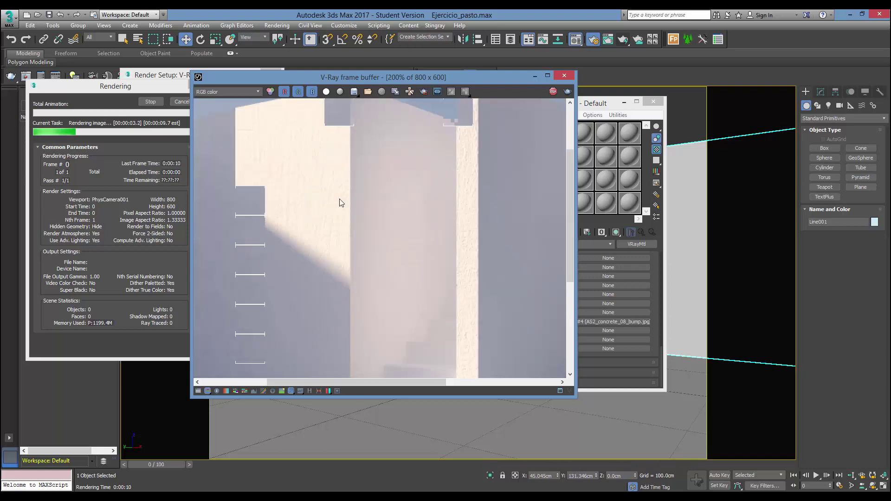
scroll(311, 189, "up", 1)
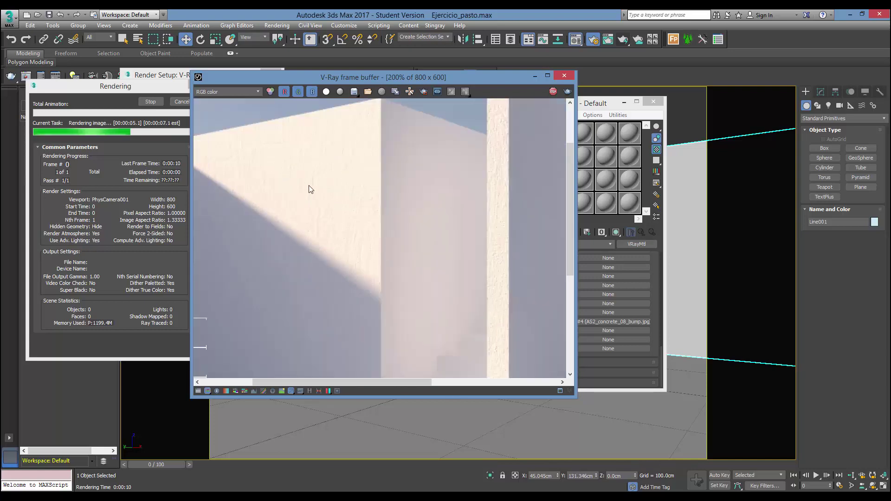
scroll(310, 190, "down", 1)
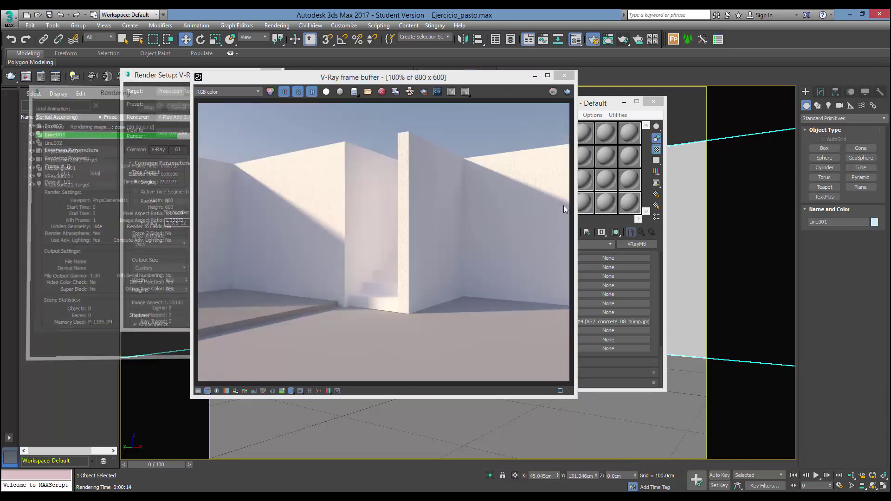
left_click_drag(603, 103, 688, 107)
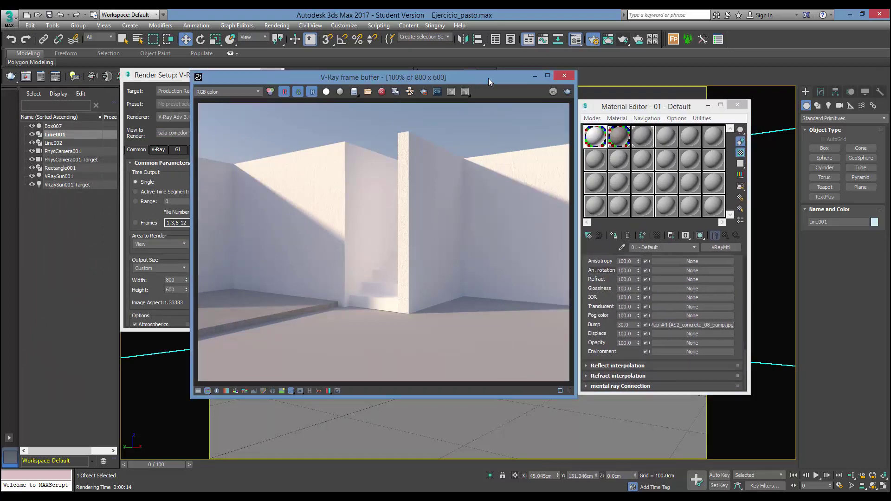
left_click_drag(488, 78, 437, 83)
left_click(513, 81)
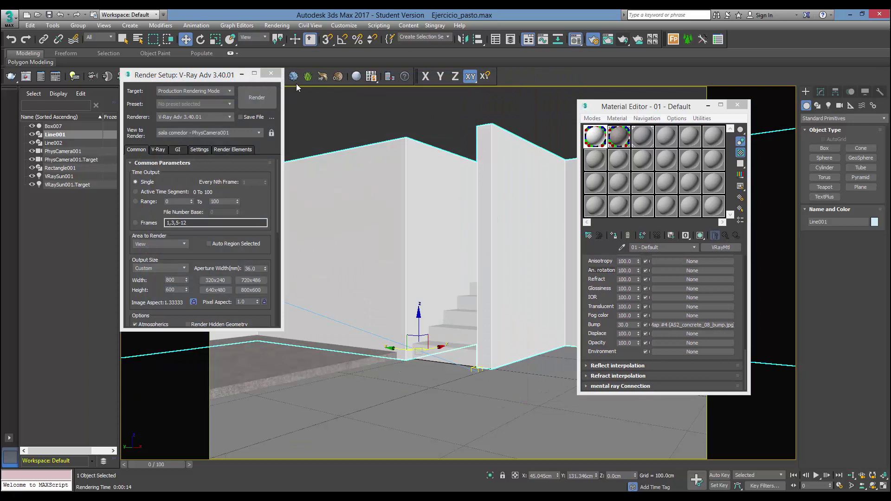
left_click(268, 72)
left_click(350, 130)
Set the wall material's reflection colour to mid-grey 126.
left_click_drag(662, 109, 612, 104)
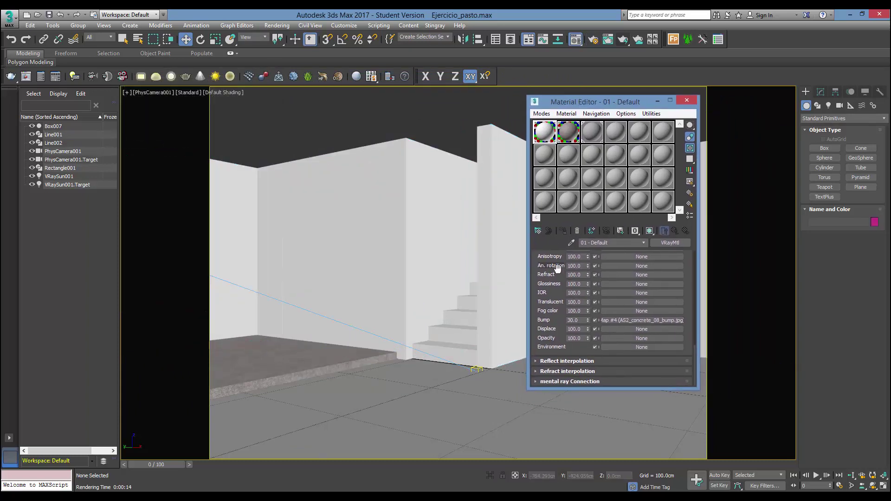
scroll(557, 268, "up", 5)
scroll(558, 278, "up", 5)
scroll(559, 287, "up", 5)
scroll(561, 296, "up", 3)
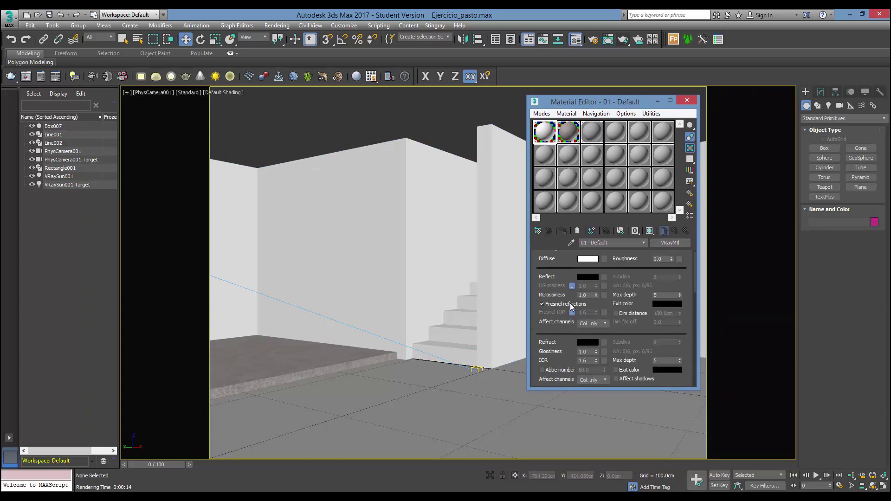
scroll(594, 293, "up", 1)
left_click(588, 283)
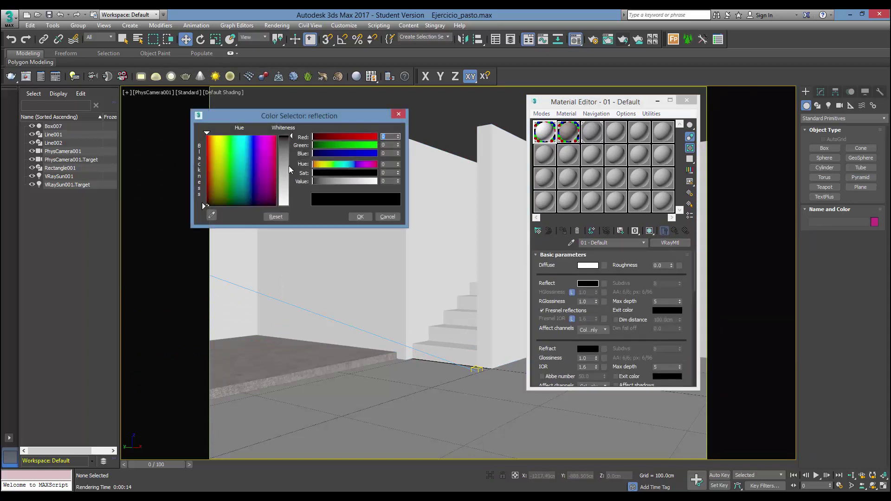
left_click_drag(289, 166, 291, 170)
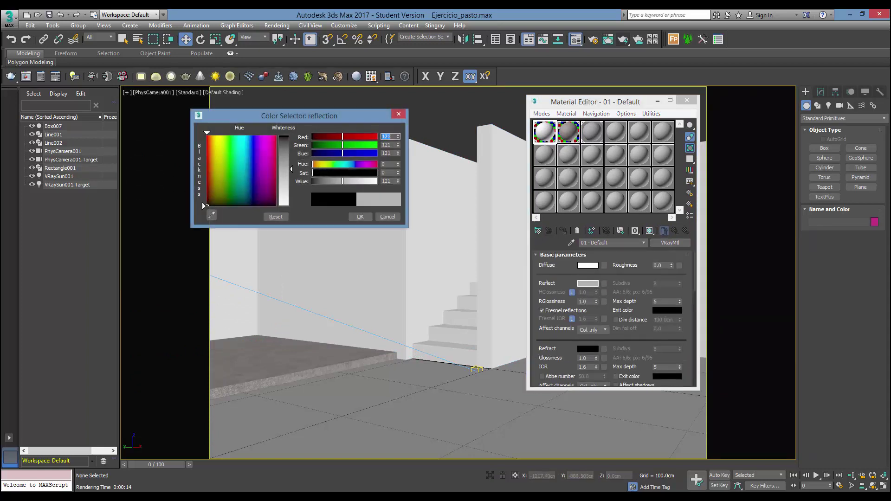
left_click(360, 217)
Set reflection glossiness to 0.6 while checking the enlarged sample preview.
double_click(536, 136)
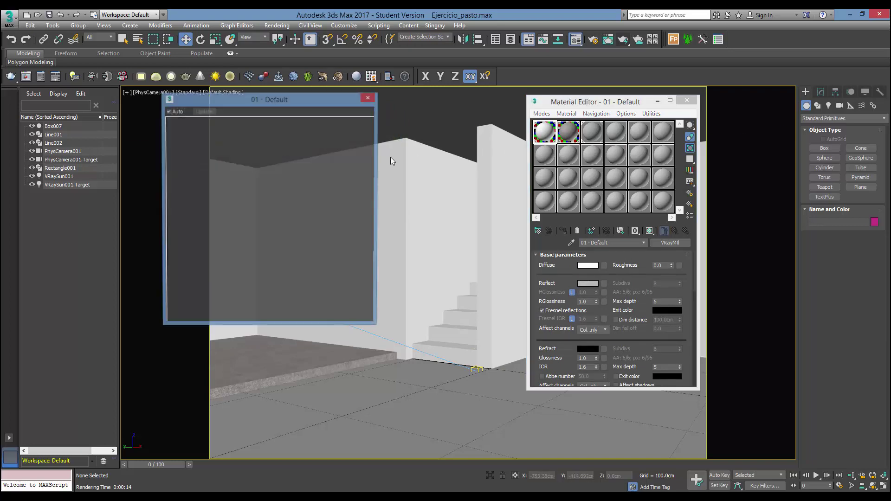
left_click(586, 302)
type("0.6")
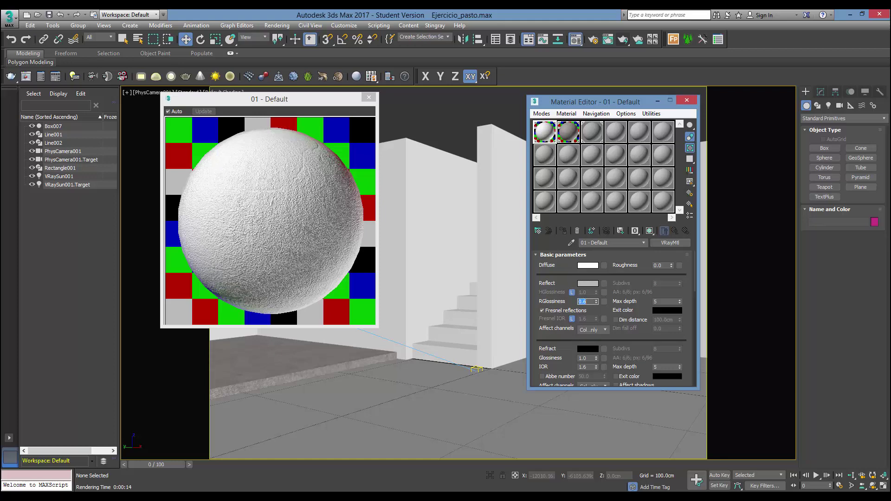
left_click(369, 97)
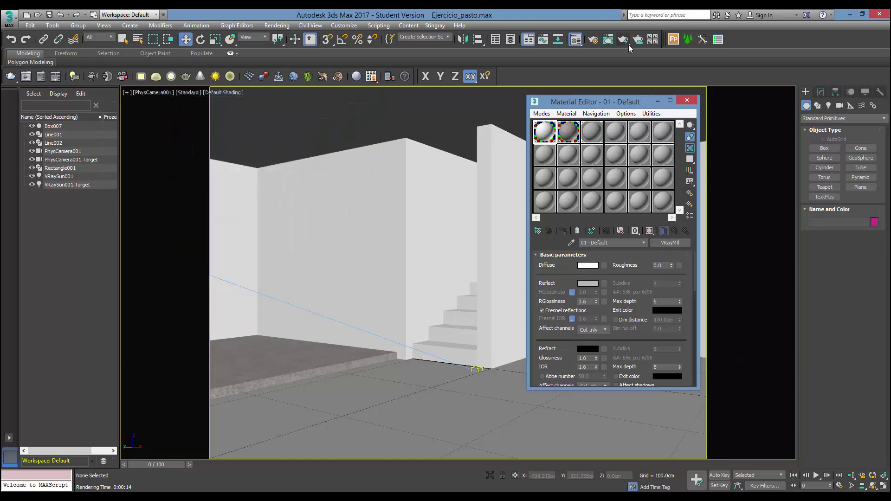
Render the camera view with the grey 0.6-gloss reflection and zoom to inspect it.
left_click(626, 42)
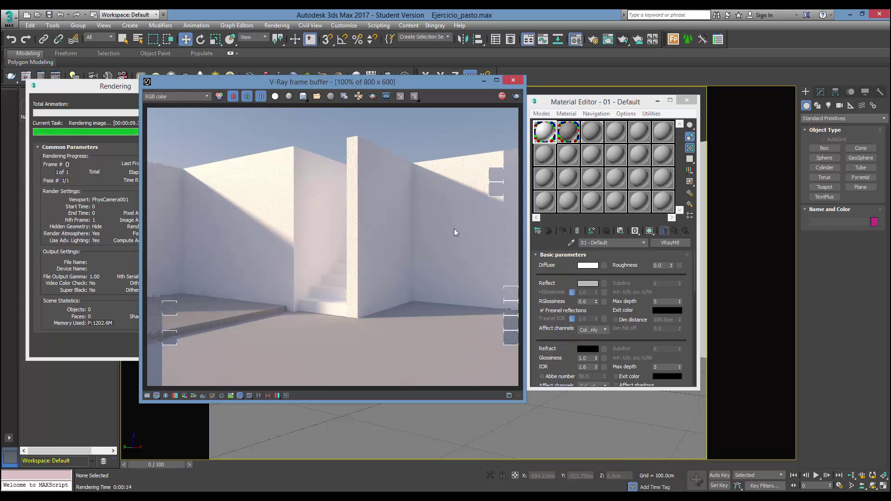
scroll(369, 245, "up", 1)
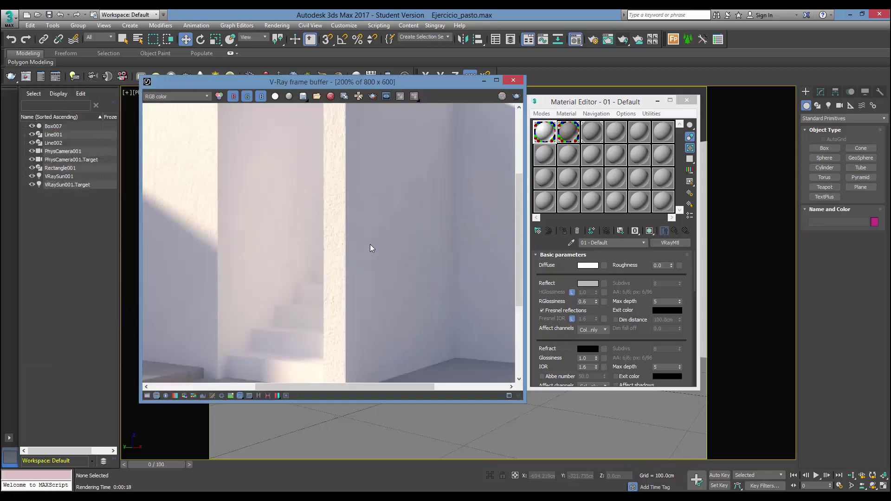
scroll(363, 249, "down", 1)
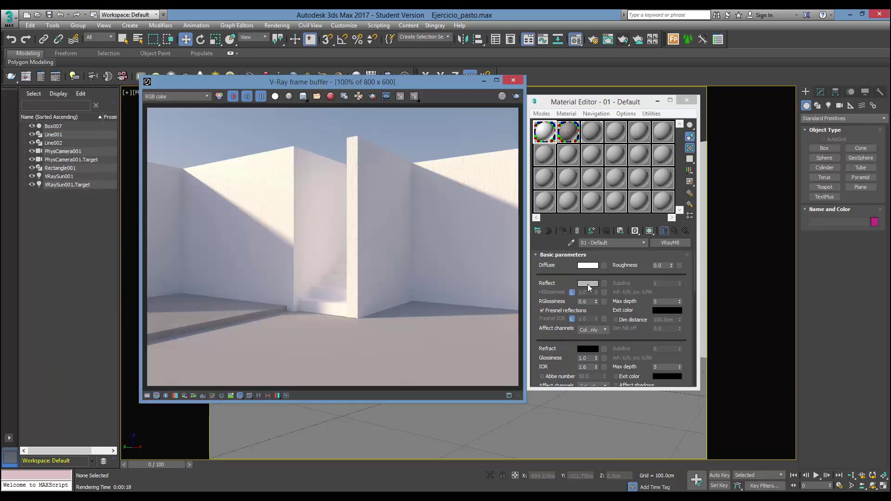
left_click(594, 284)
left_click(361, 217)
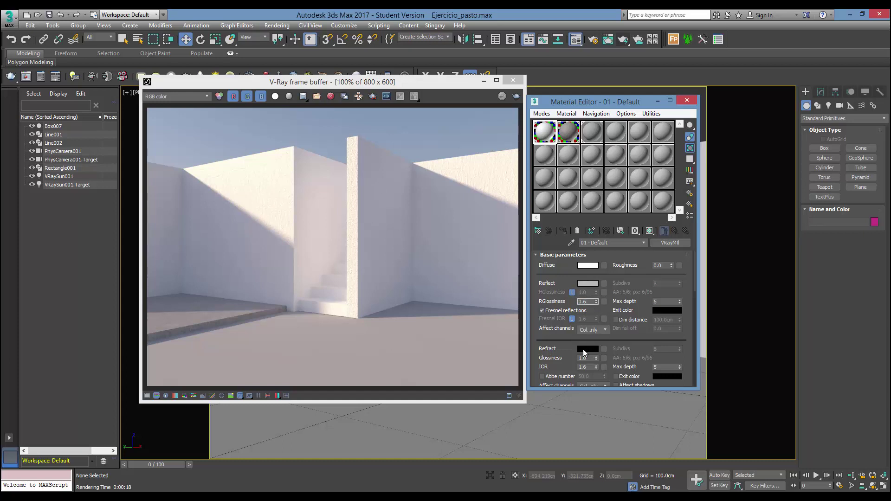
left_click_drag(446, 82, 421, 82)
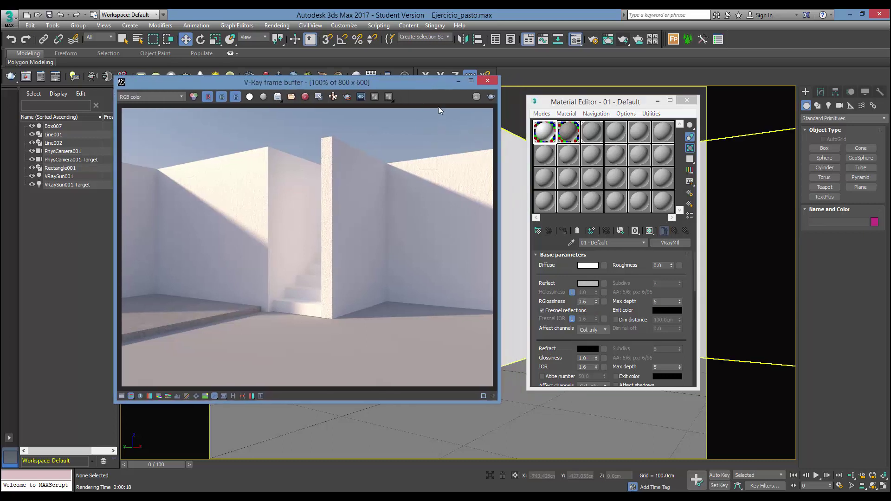
scroll(317, 193, "down", 2)
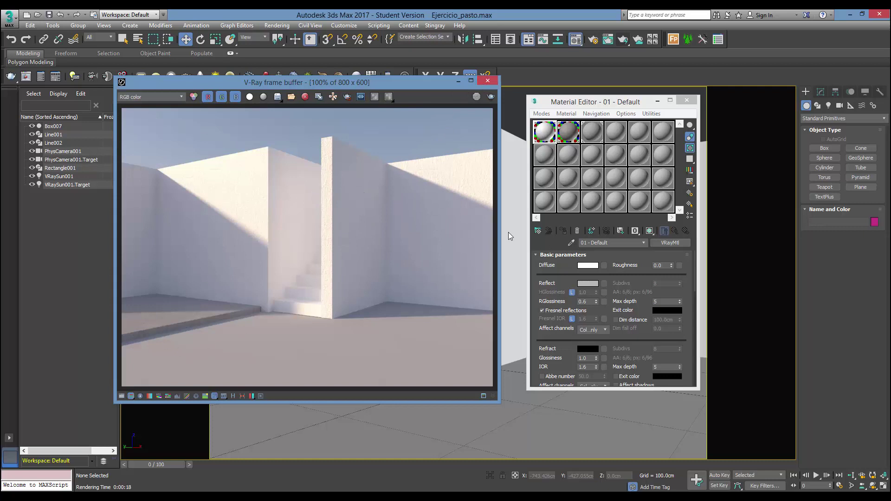
left_click_drag(571, 106, 571, 113)
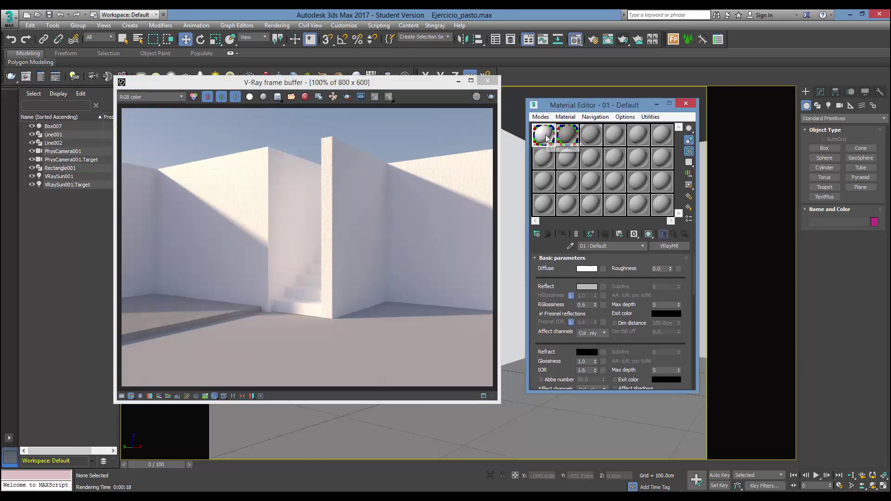
left_click(131, 396)
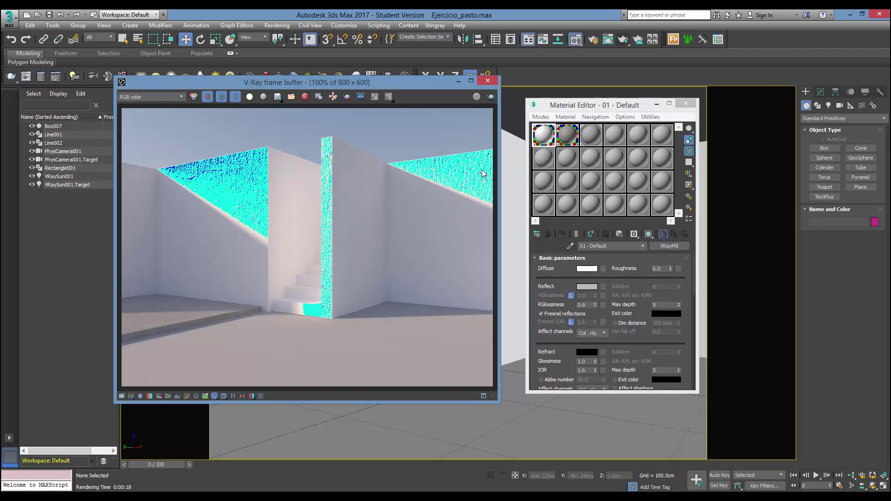
left_click(131, 397)
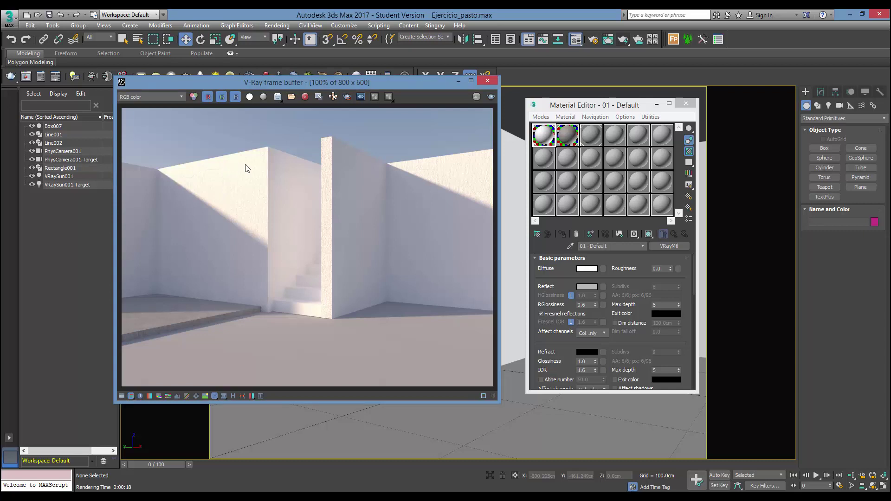
left_click_drag(407, 83, 395, 83)
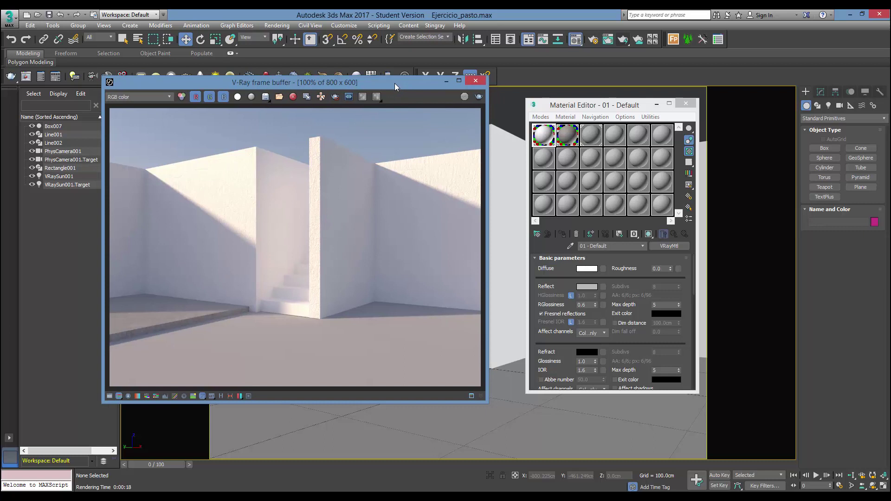
Lower the diffuse colour Value to 210 for a light grey.
left_click(475, 81)
left_click(612, 276)
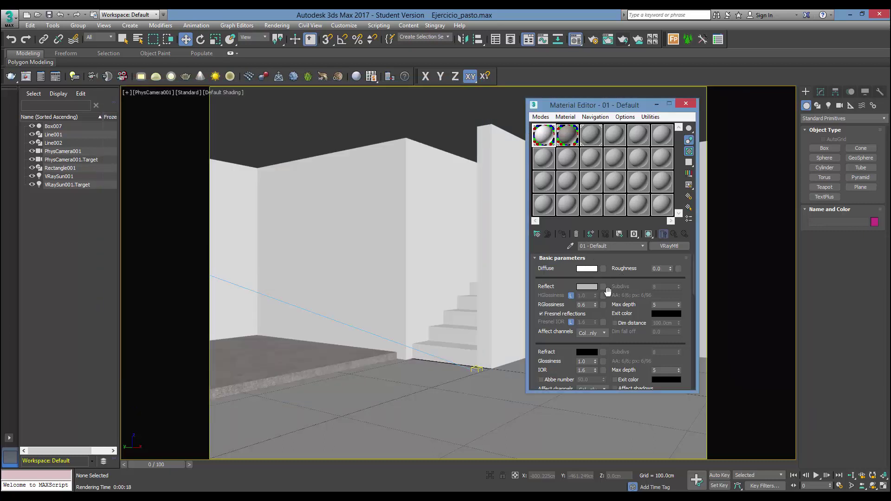
left_click(587, 268)
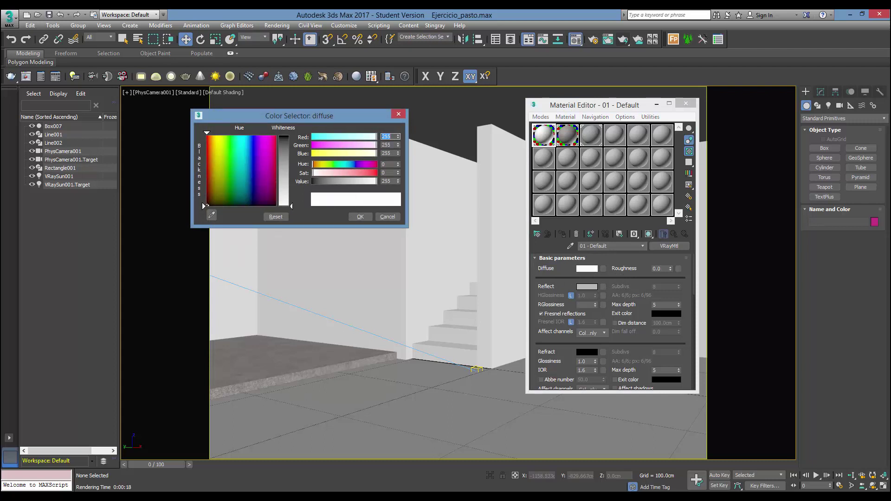
double_click(392, 181)
type("0")
key("Return")
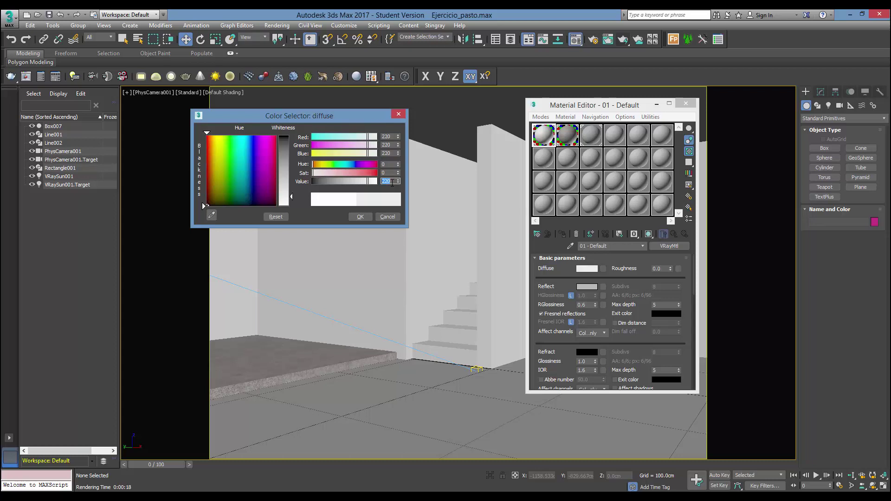
left_click(360, 216)
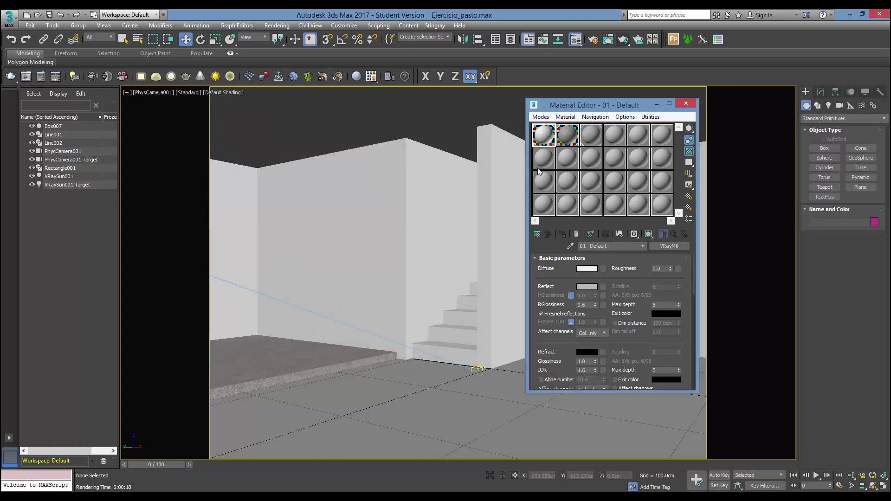
Preview the material in the enlarged sample slot and render the camera view again.
double_click(544, 135)
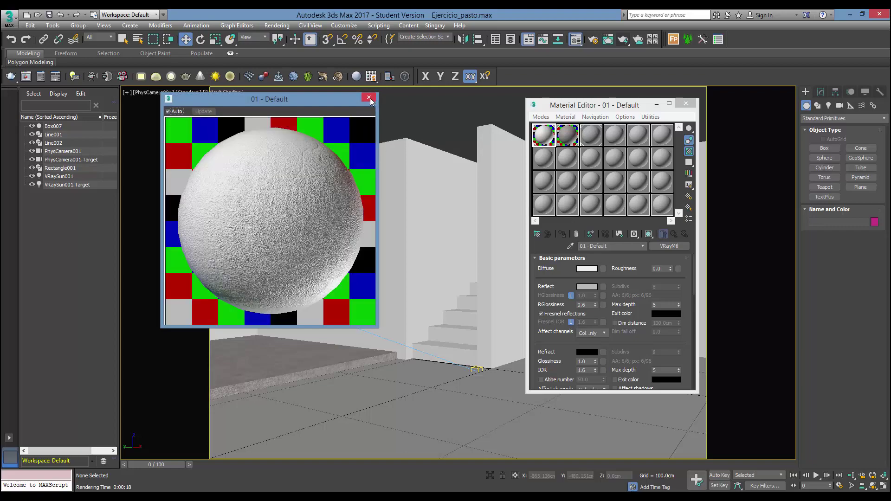
left_click(369, 98)
left_click(623, 39)
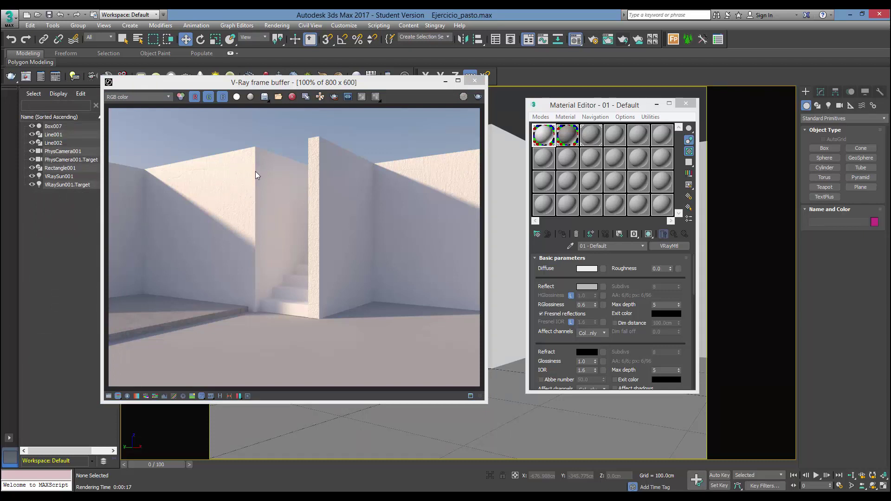
Inspect the light-grey render, toggling over-bright area highlighting on and off.
left_click(232, 174)
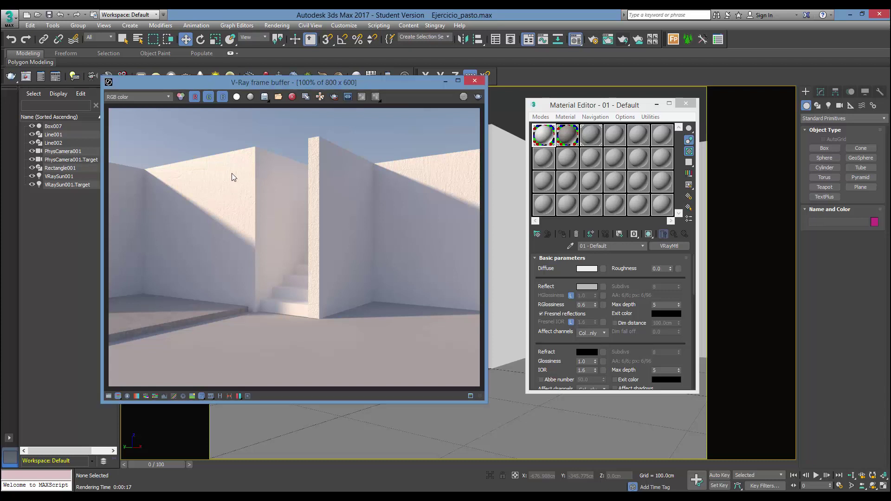
scroll(232, 174, "up", 1)
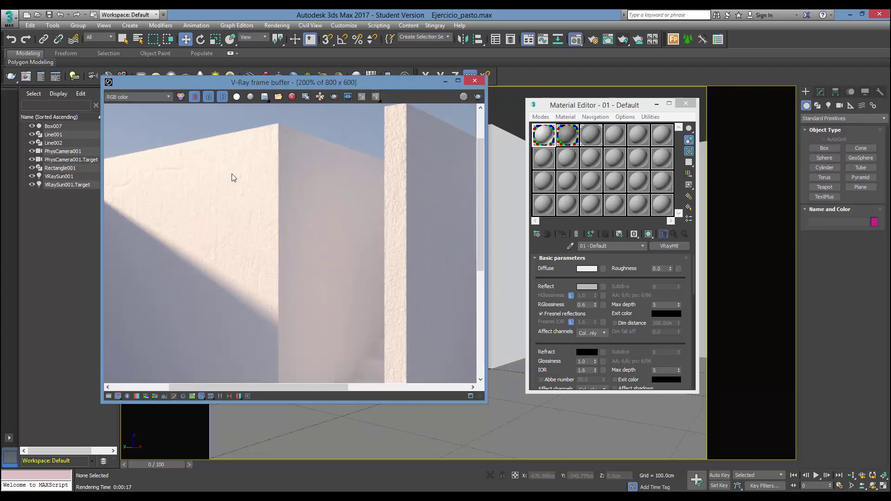
scroll(227, 197, "down", 1)
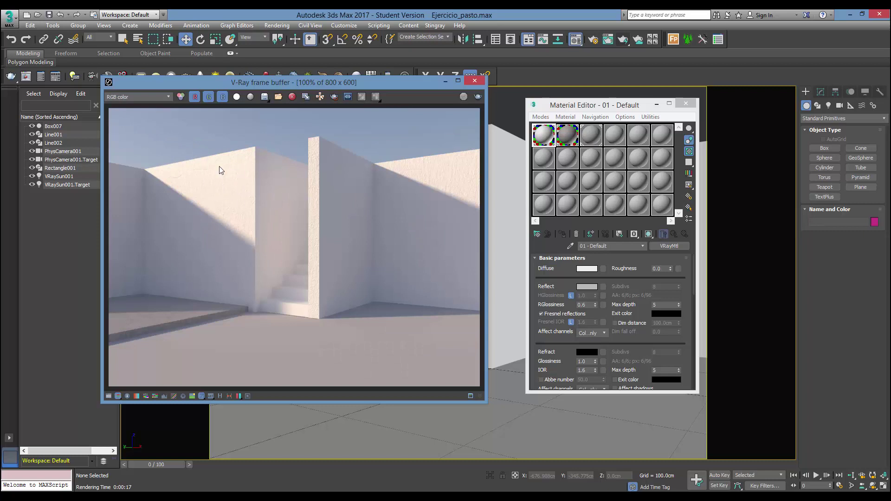
left_click(118, 396)
left_click(118, 397)
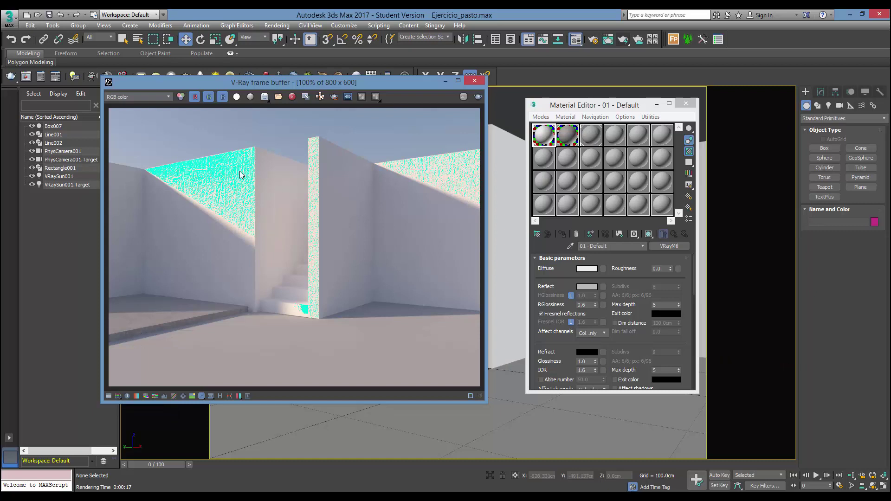
left_click(118, 396)
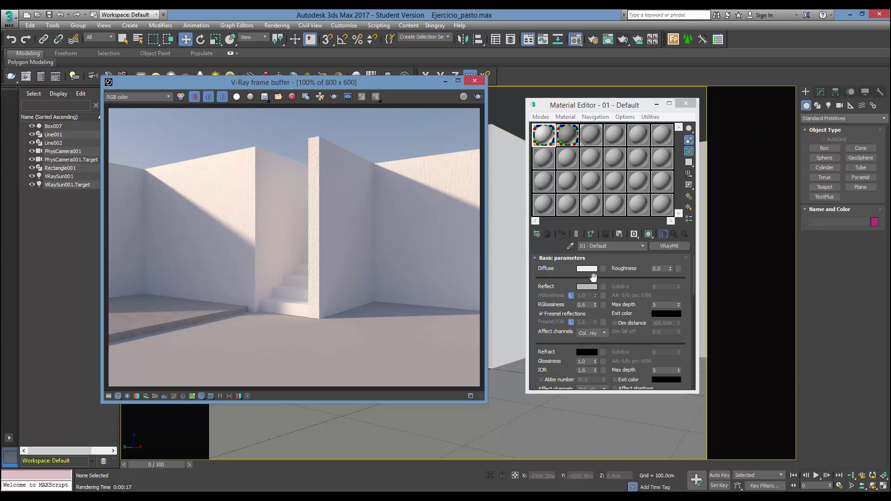
left_click(588, 268)
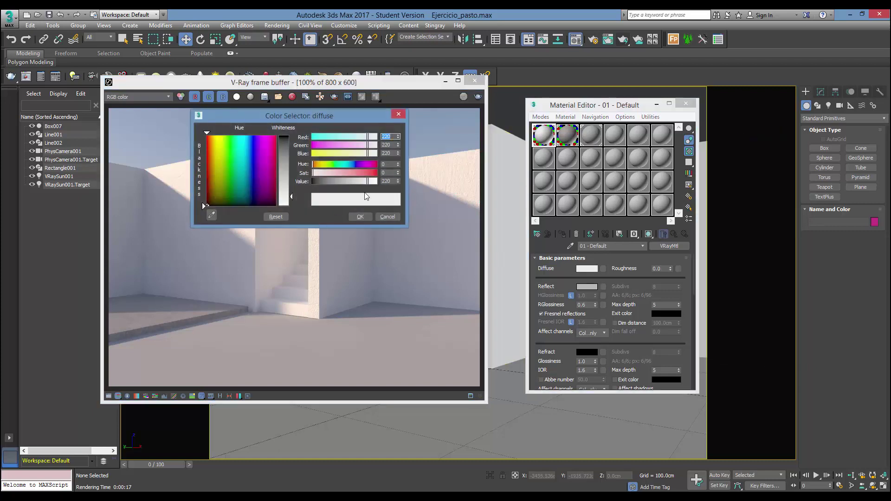
left_click(388, 182)
left_click(388, 217)
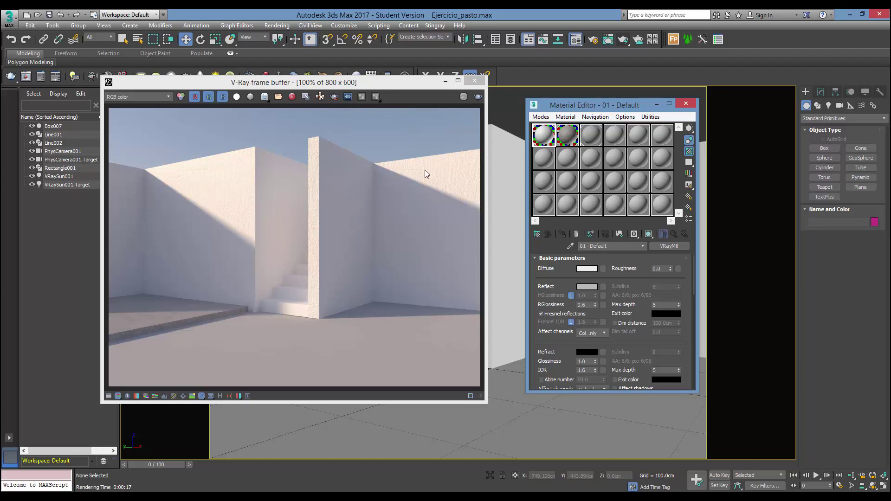
Set the diffuse colour to grey 216/216/216 and close the Material Editor.
left_click_drag(405, 83, 381, 83)
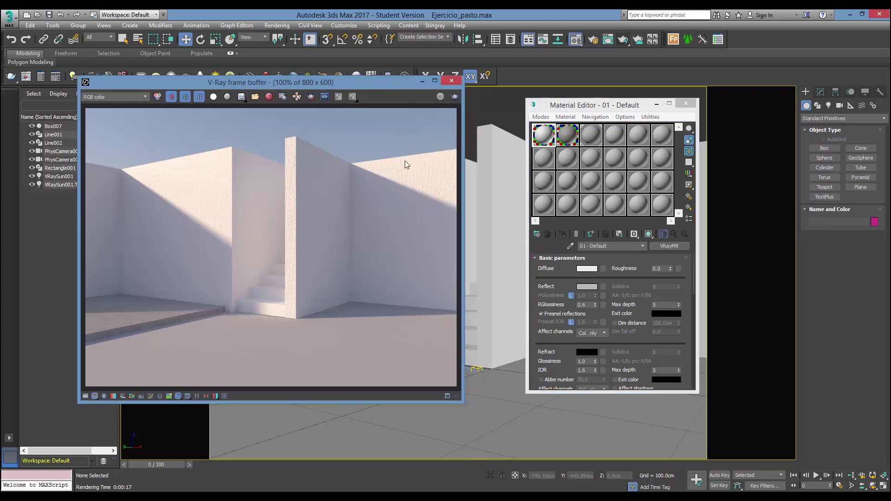
left_click(452, 81)
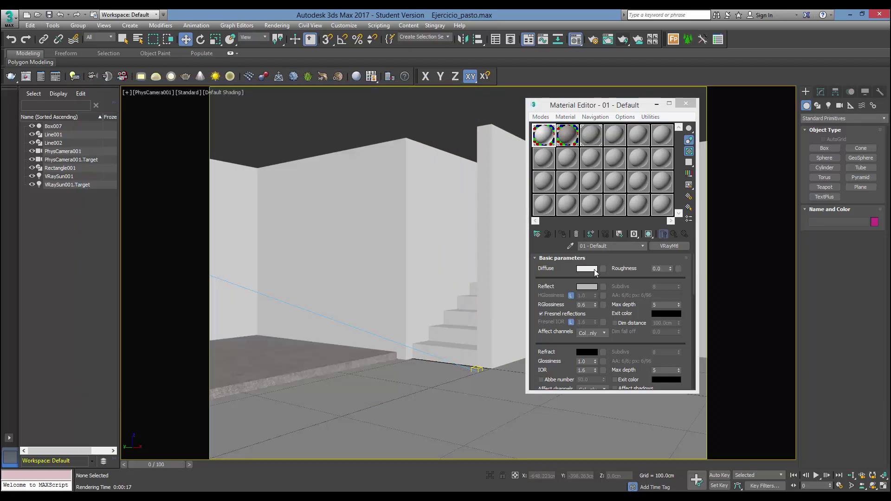
left_click(587, 269)
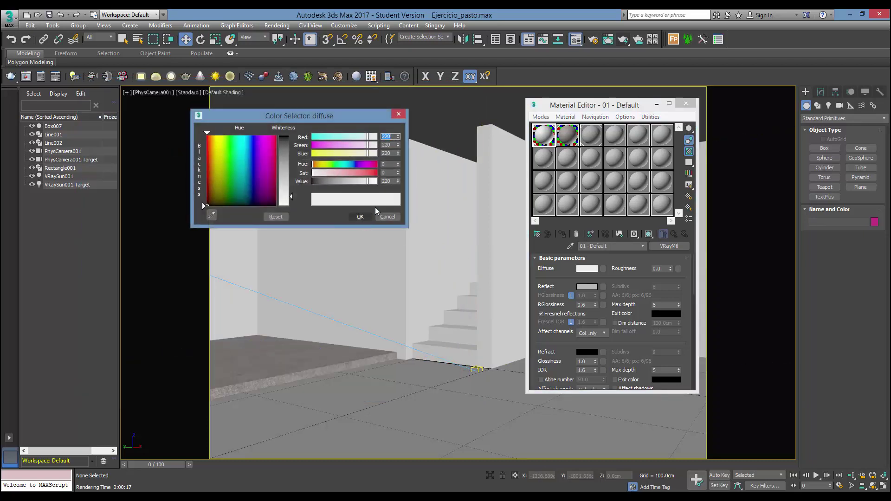
double_click(391, 181)
left_click_drag(297, 116, 276, 117)
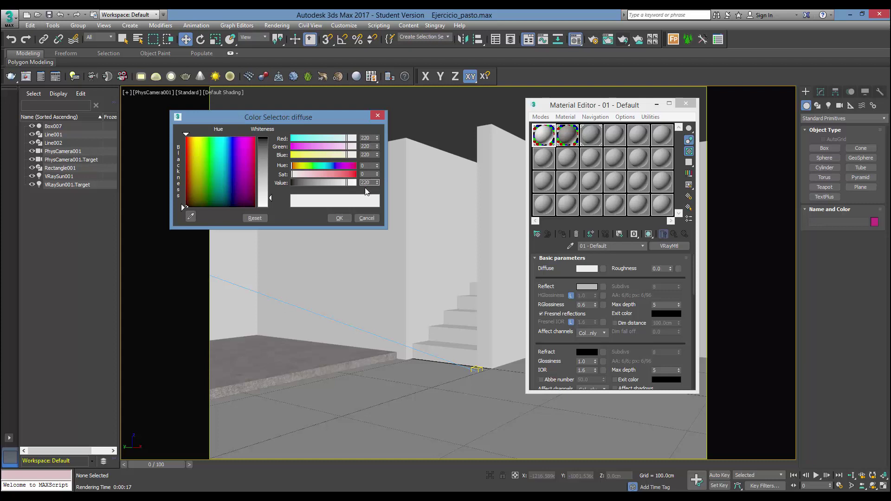
double_click(366, 183)
type("255")
key("Return")
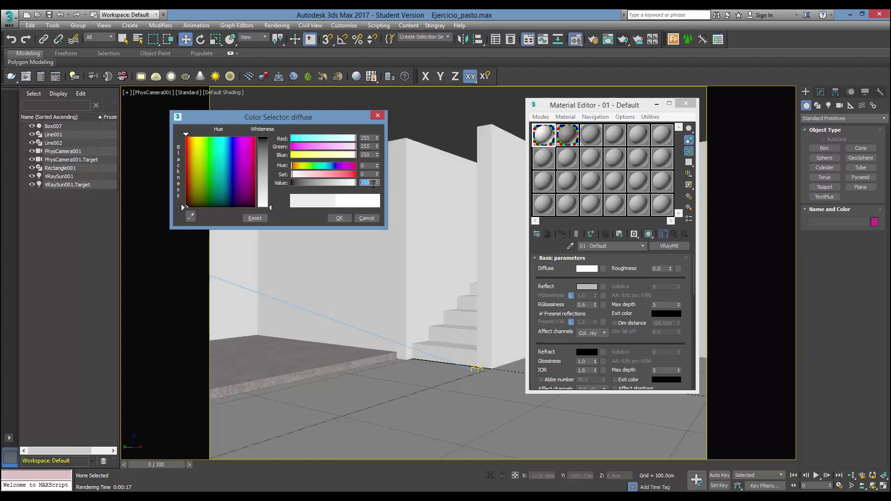
left_click_drag(355, 183, 346, 186)
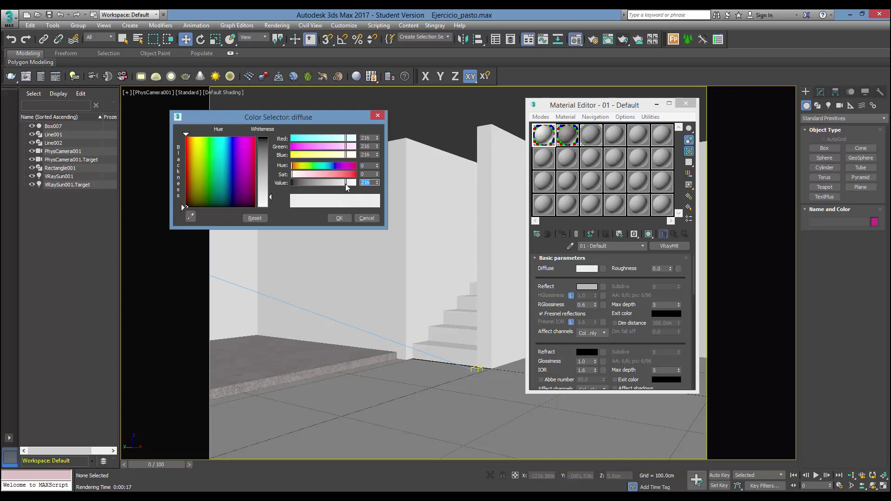
left_click(339, 218)
left_click_drag(609, 108, 590, 107)
left_click(666, 104)
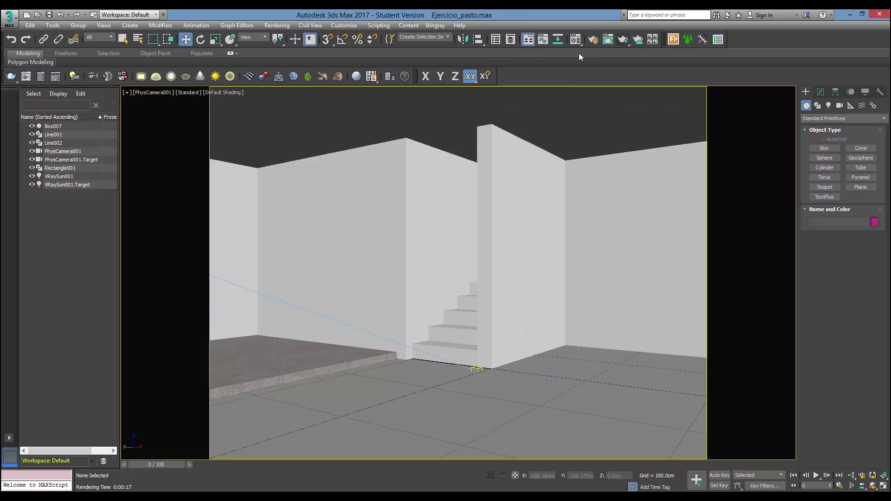
Open and enlarge the Slate Material Editor, then place a VRayMtl node in View1.
left_click(578, 42)
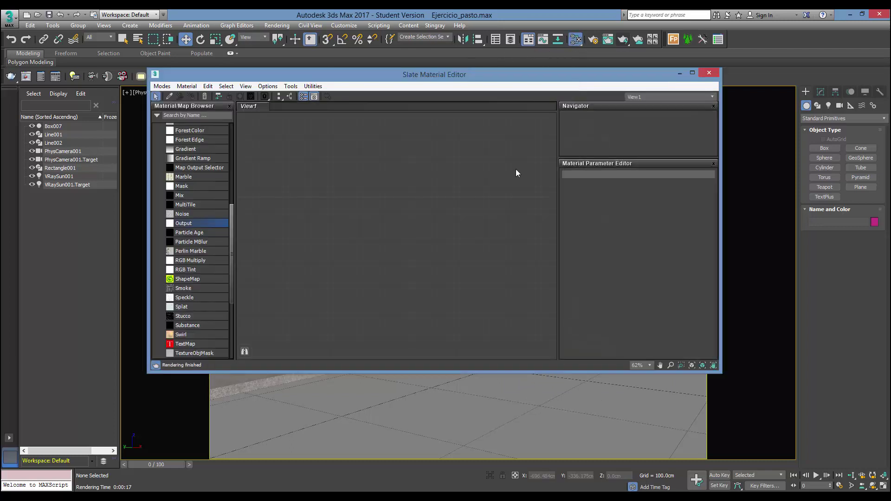
left_click_drag(461, 74, 394, 49)
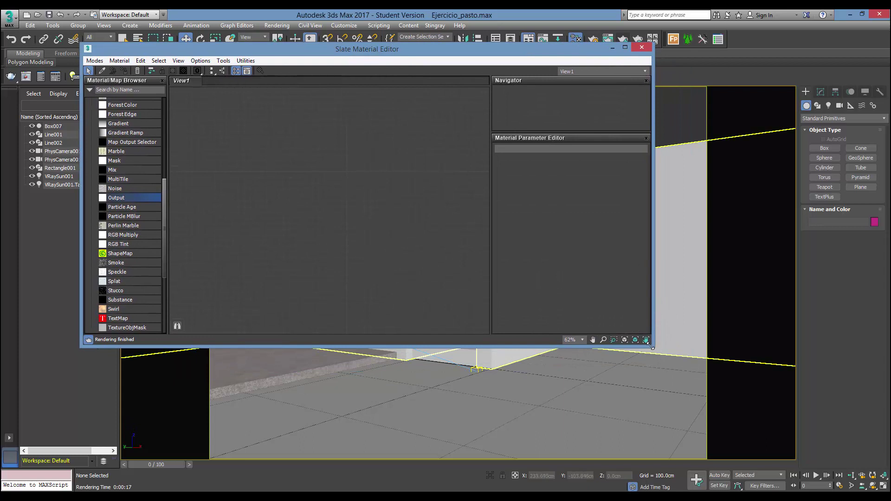
left_click_drag(649, 346, 739, 450)
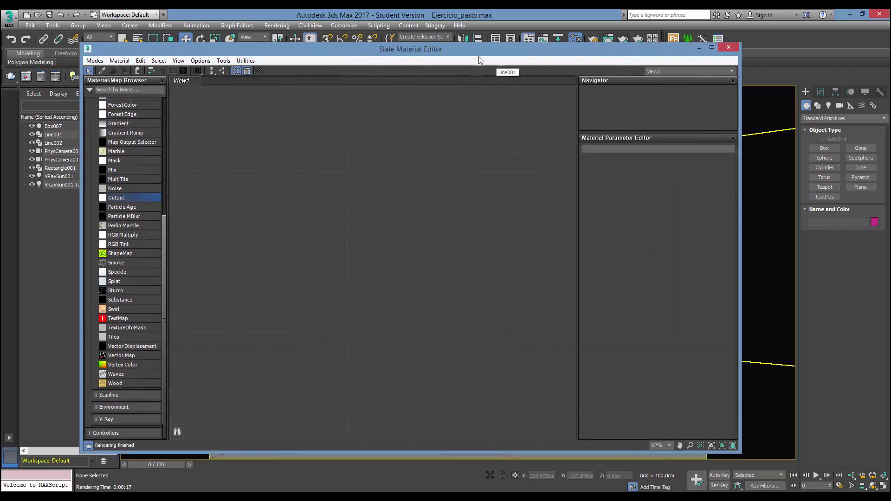
left_click_drag(481, 57, 499, 73)
left_click_drag(185, 251, 185, 116)
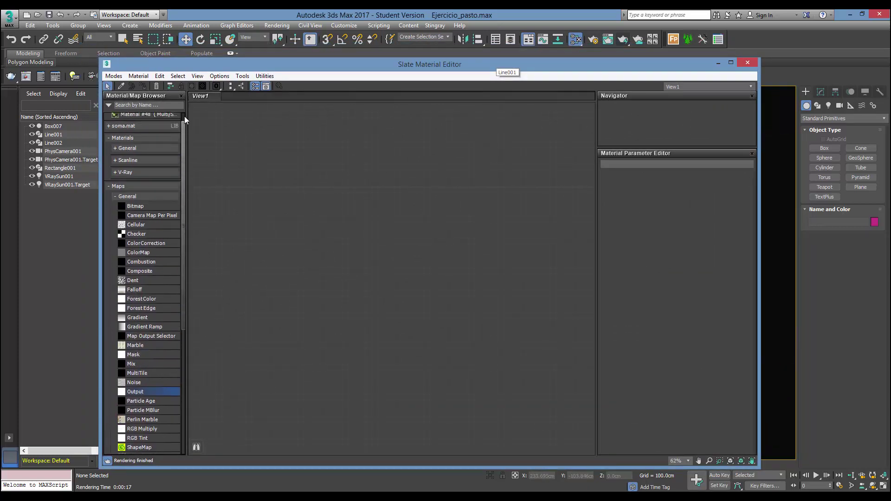
left_click(138, 208)
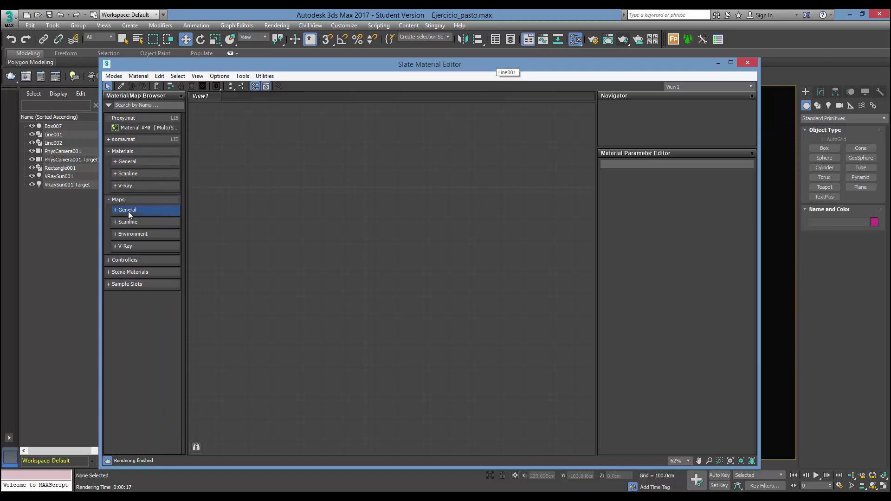
left_click(125, 186)
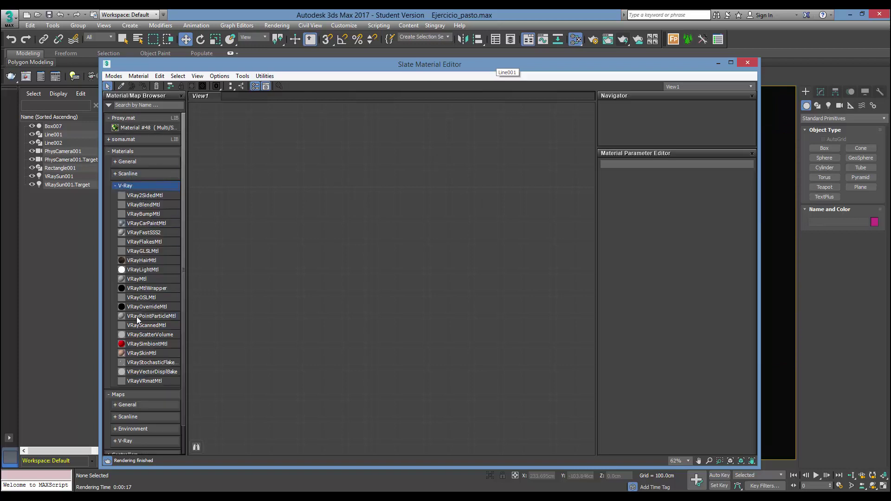
left_click_drag(127, 279, 436, 168)
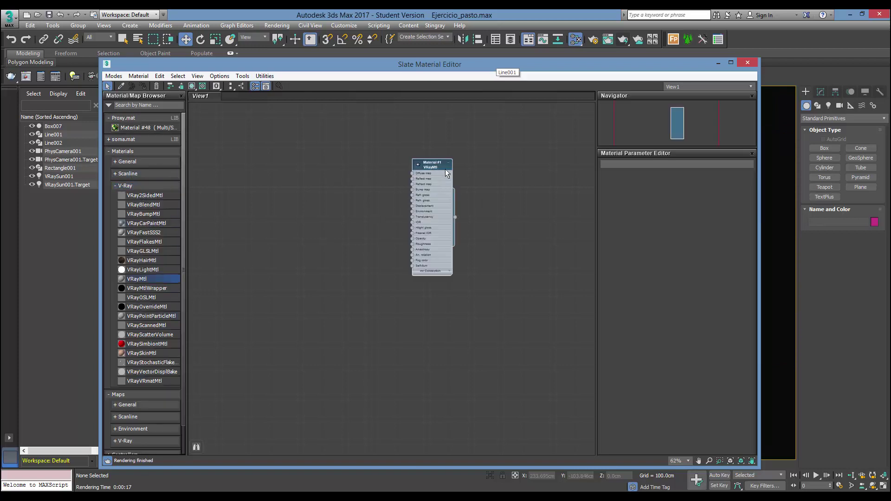
Frame the Material #1 node, enlarge its sample preview and show its parameters.
left_click(411, 174)
scroll(429, 183, "up", 1)
scroll(422, 176, "up", 2)
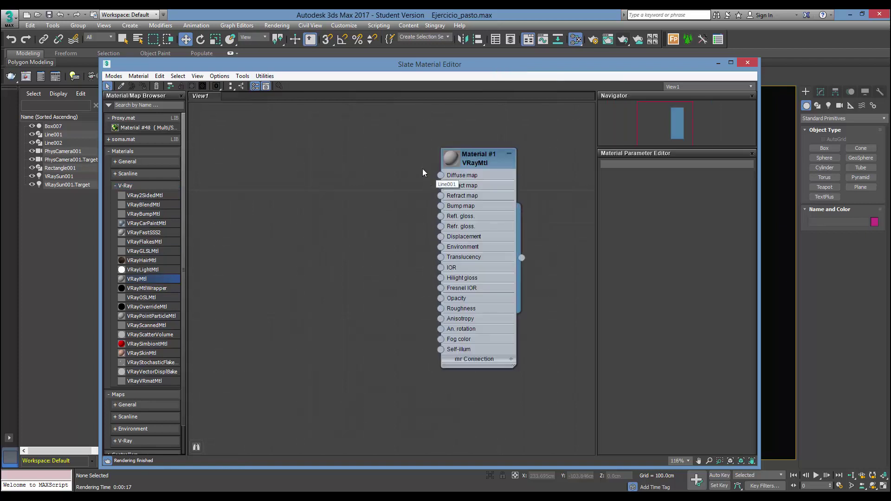
scroll(429, 192, "up", 2)
left_click(502, 186)
scroll(502, 185, "up", 1)
scroll(494, 160, "up", 1)
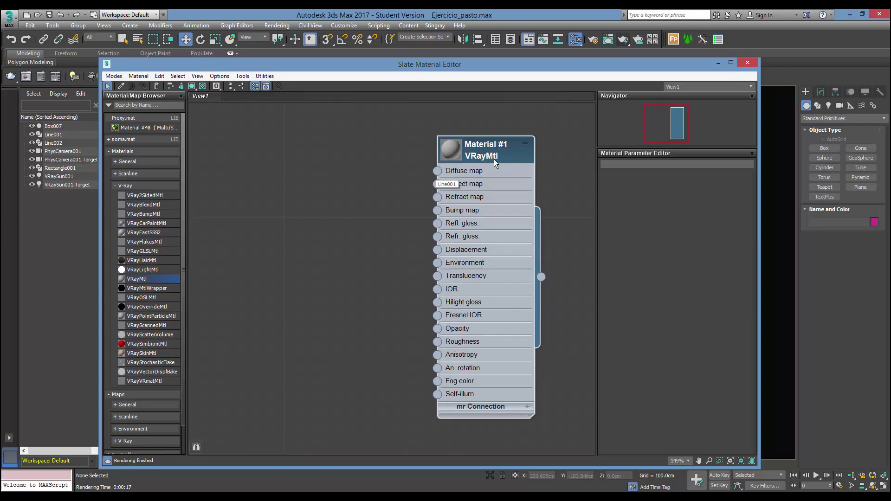
left_click_drag(492, 155, 501, 157)
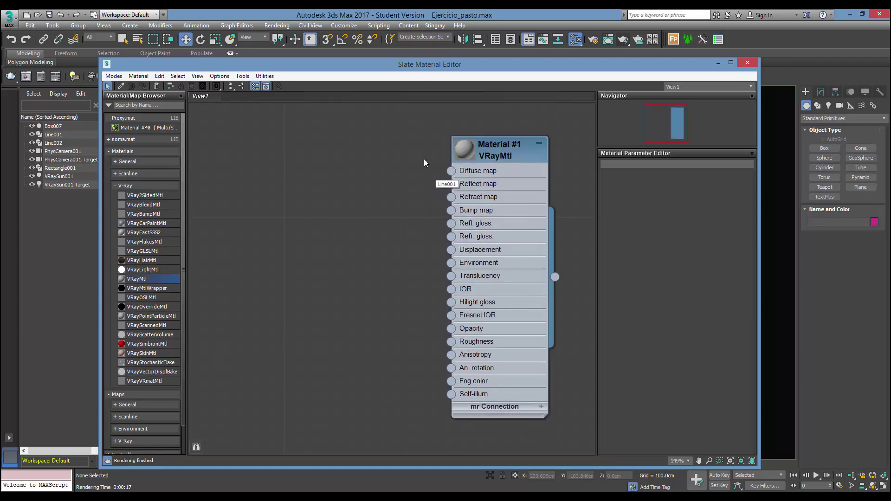
middle_click_drag(457, 160, 475, 153)
double_click(476, 149)
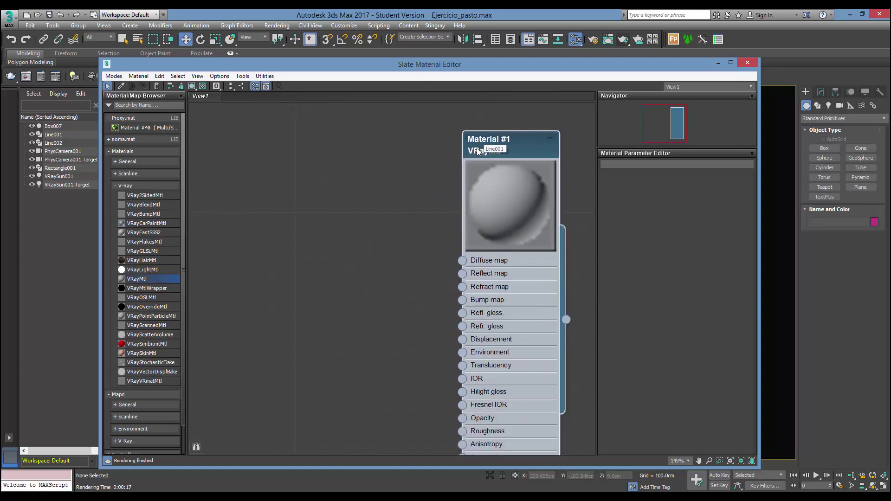
scroll(510, 140, "down", 1)
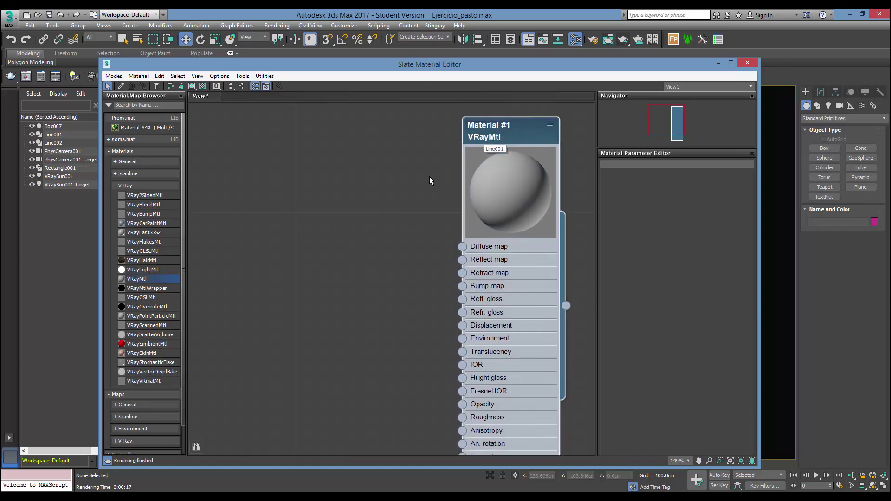
scroll(508, 137, "down", 1)
scroll(503, 136, "down", 1)
double_click(500, 121)
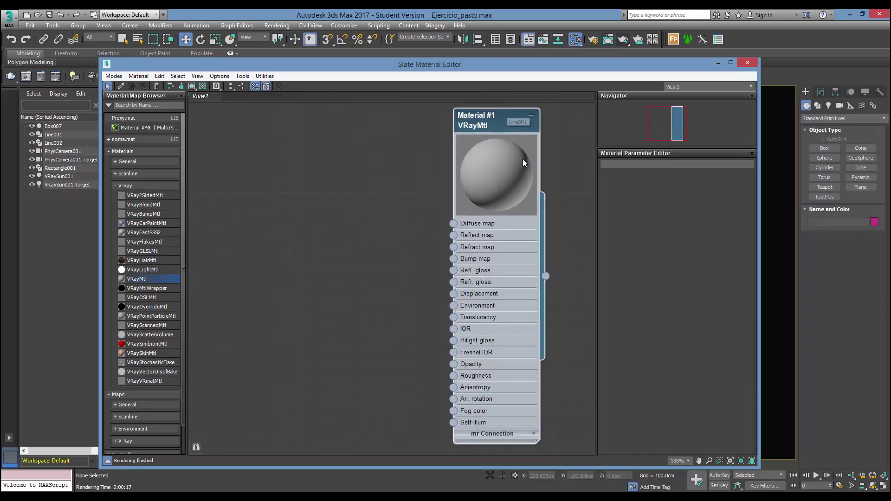
Set Material #1's diffuse colour to a light grey of Value 220.
left_click(651, 187)
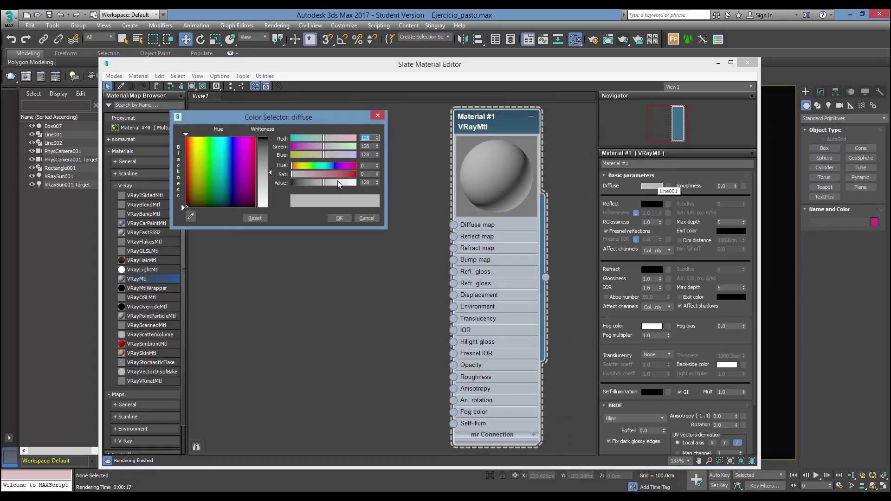
left_click(366, 183)
type("220")
key("Return")
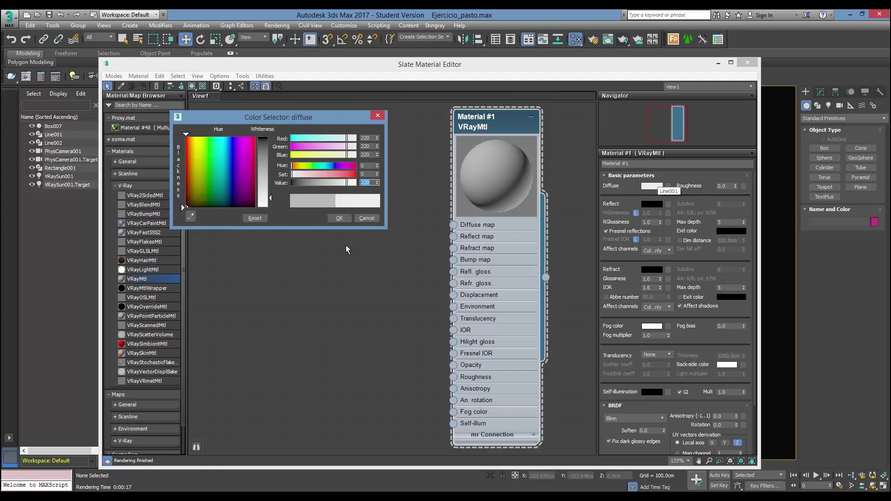
left_click(339, 218)
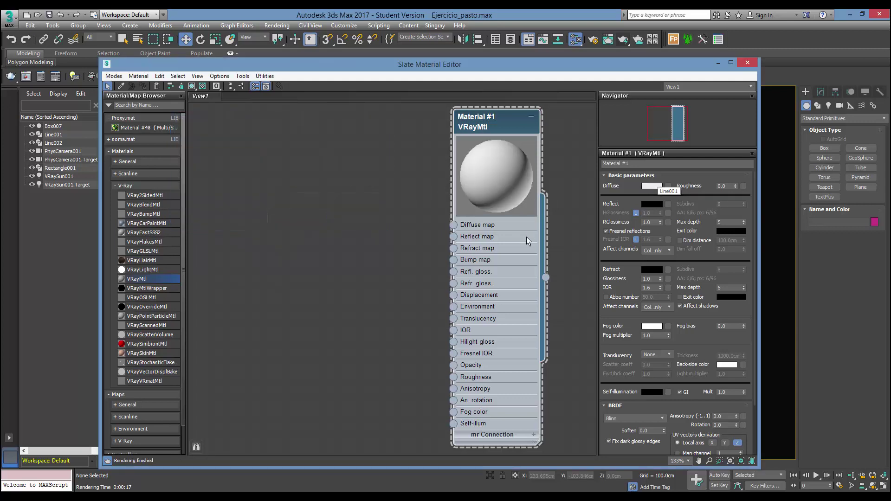
Make the reflection grey with glossiness 0.8, and show a checkered preview background.
left_click(652, 204)
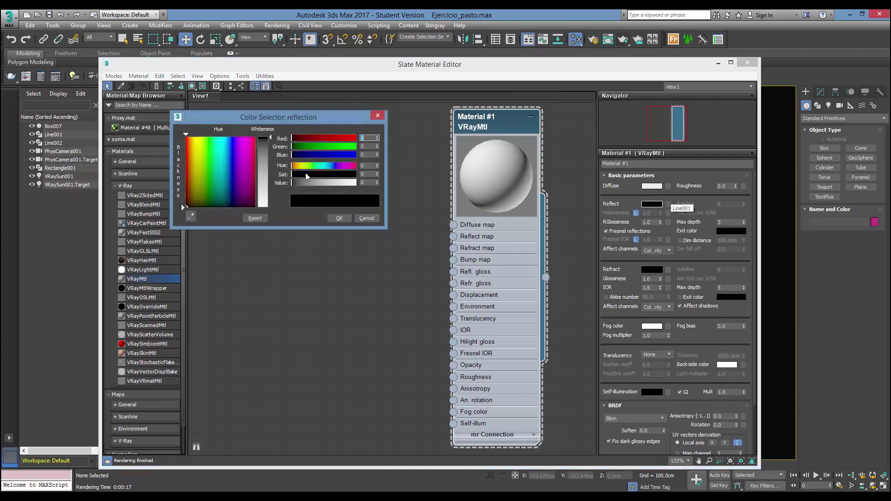
left_click_drag(320, 184, 342, 204)
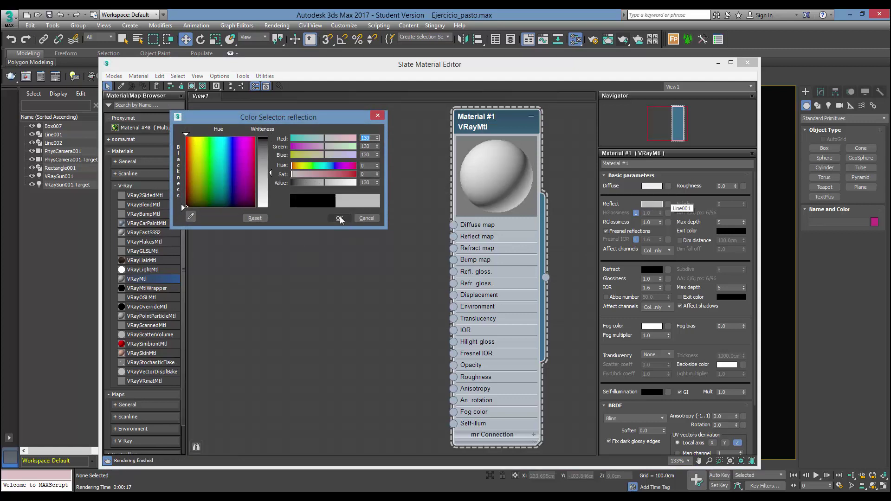
left_click(340, 218)
double_click(650, 222)
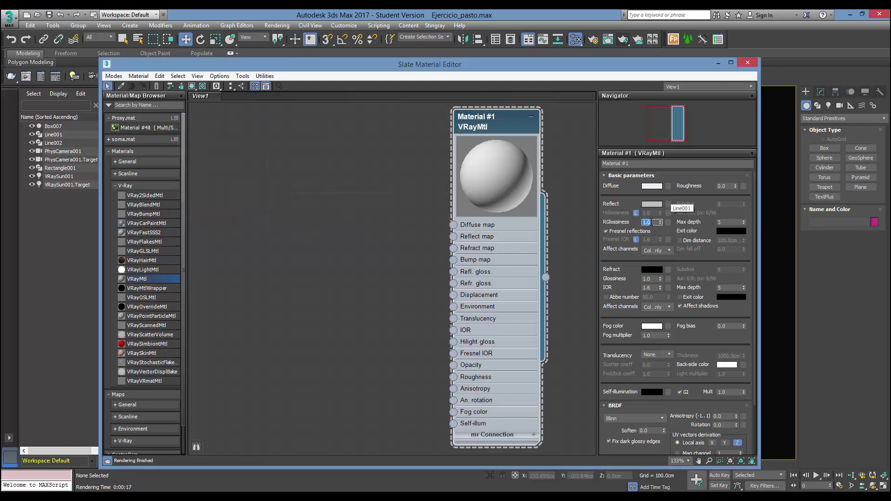
type("0.8")
key("Return")
key("Return")
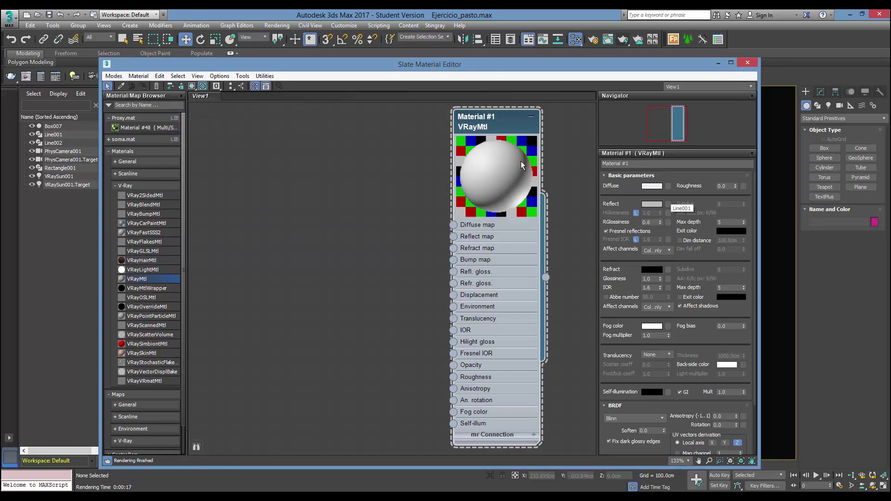
key("b")
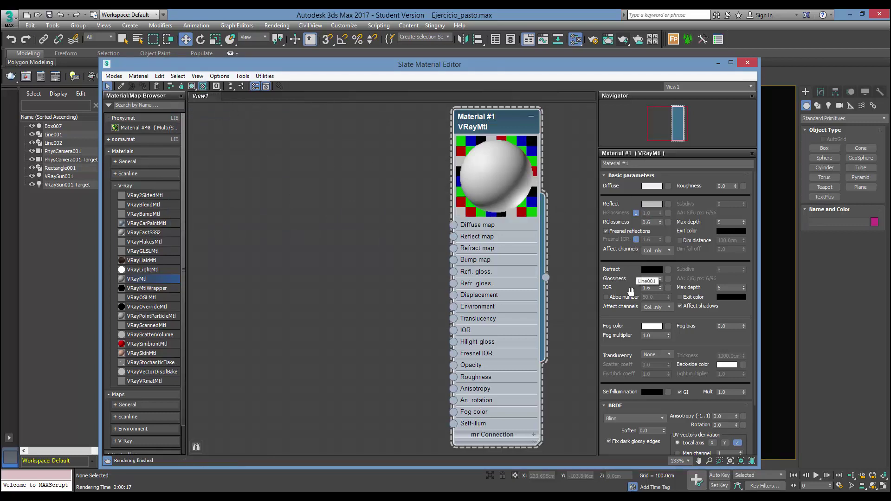
Add Bitmap Map #12 with AS2_concrete_08_bump.jpg and wire it into Material #1's Bump map.
left_click(123, 185)
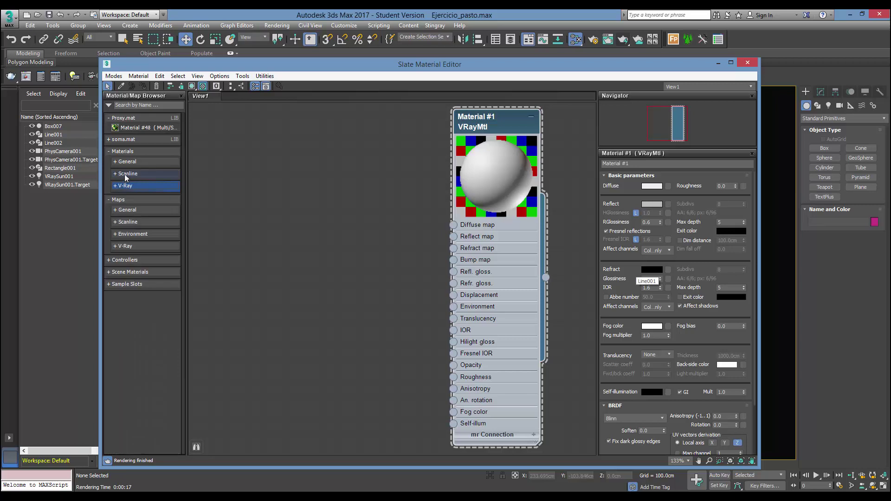
left_click(126, 161)
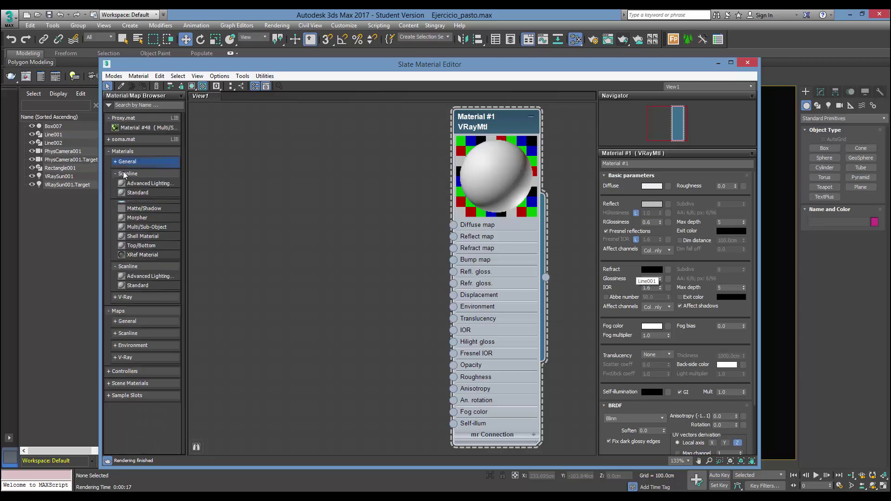
left_click(116, 229)
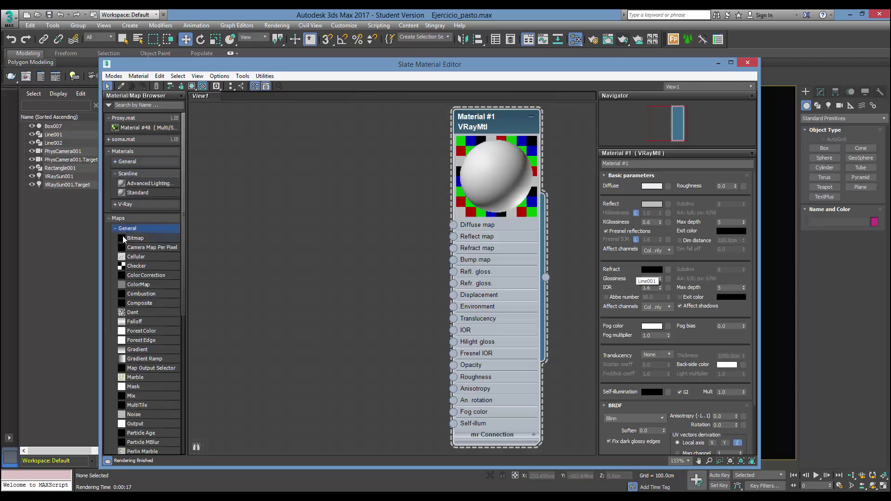
left_click_drag(122, 237, 224, 210)
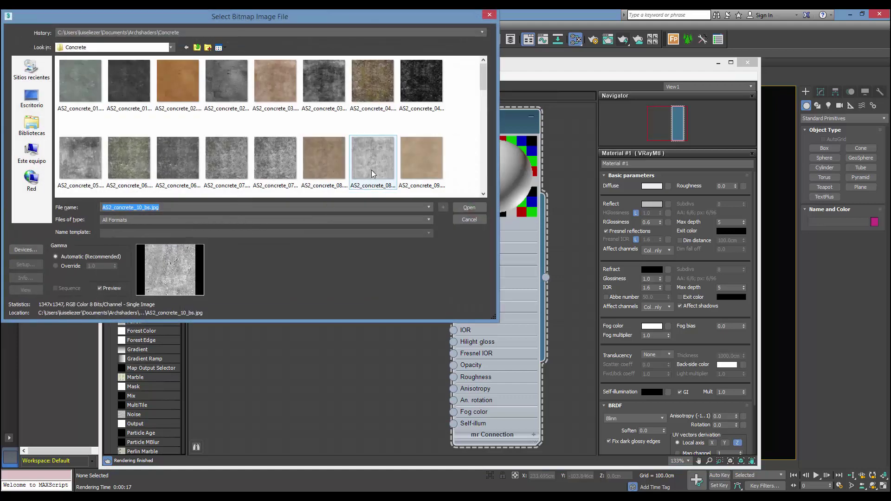
left_click(372, 163)
left_click(469, 207)
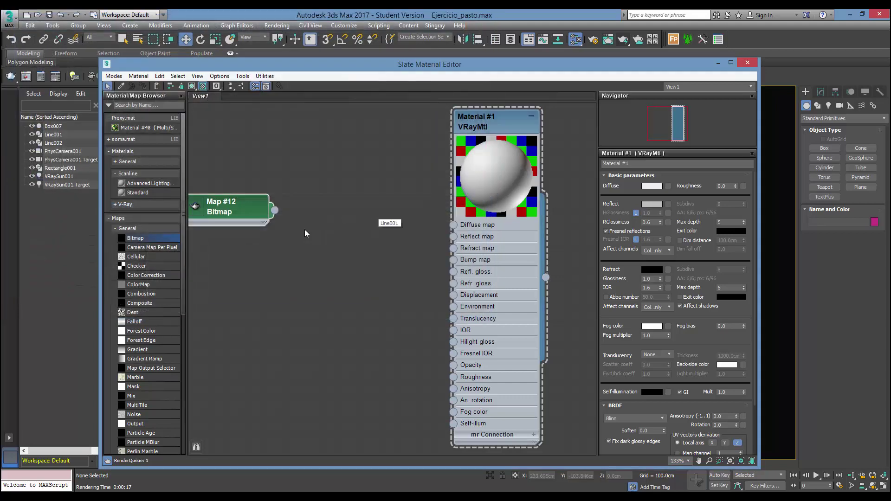
left_click_drag(258, 208, 258, 301)
left_click_drag(312, 309, 453, 259)
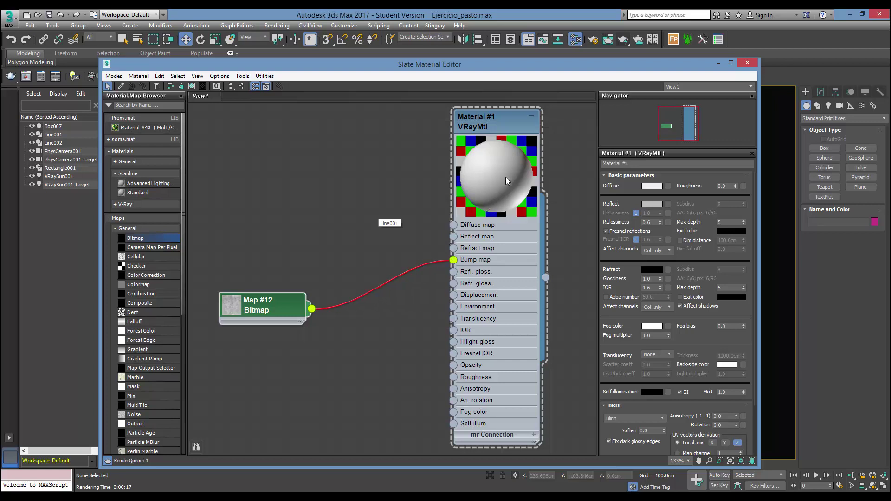
left_click(396, 273)
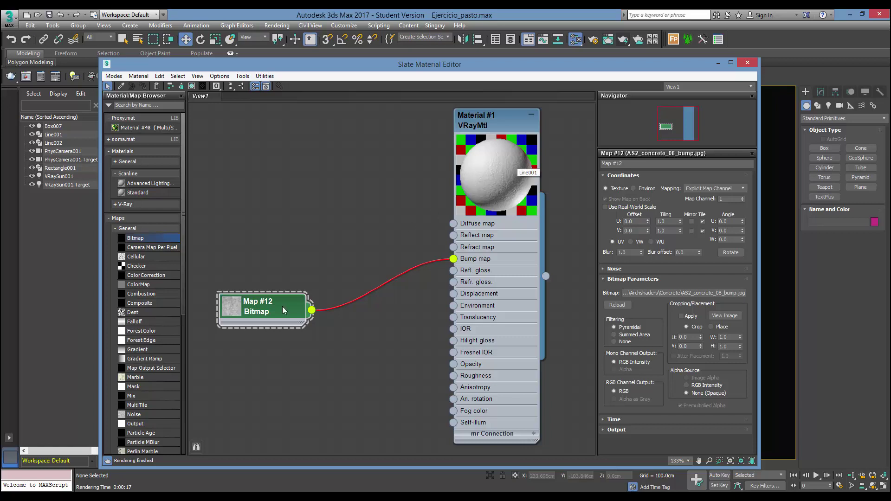
left_click_drag(273, 319, 297, 306)
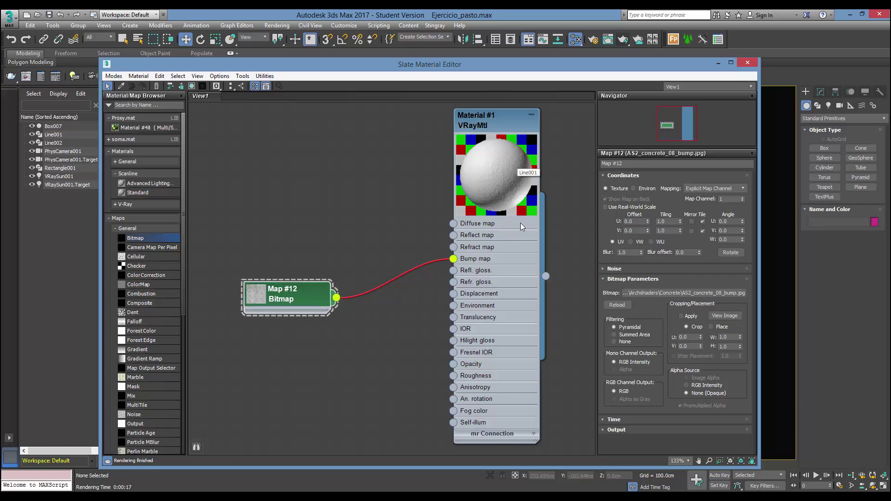
left_click(510, 120)
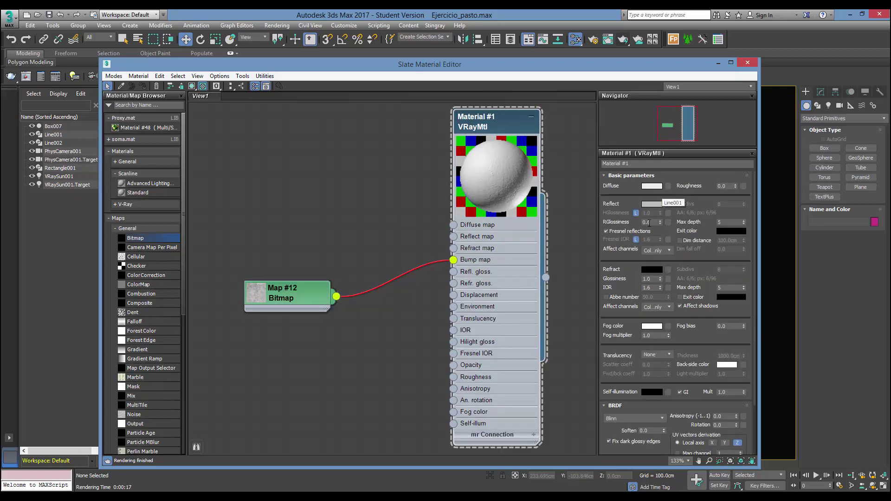
left_click_drag(654, 370, 638, 308)
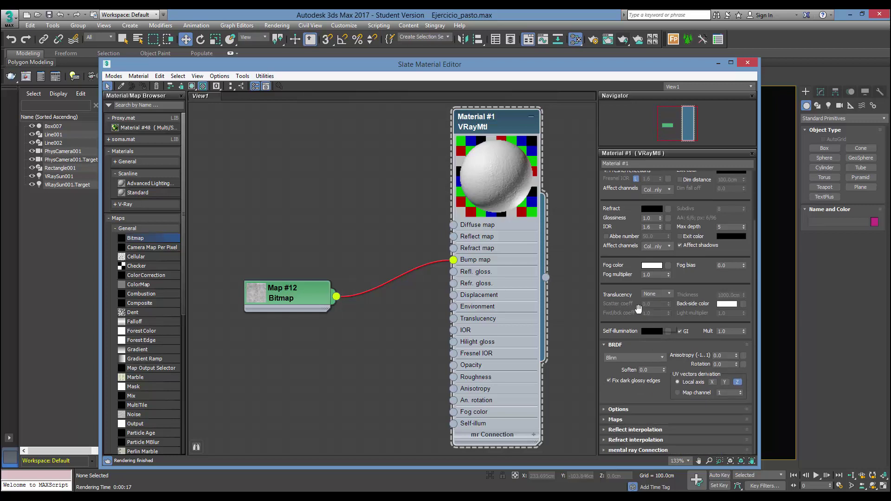
middle_click_drag(300, 222, 306, 231)
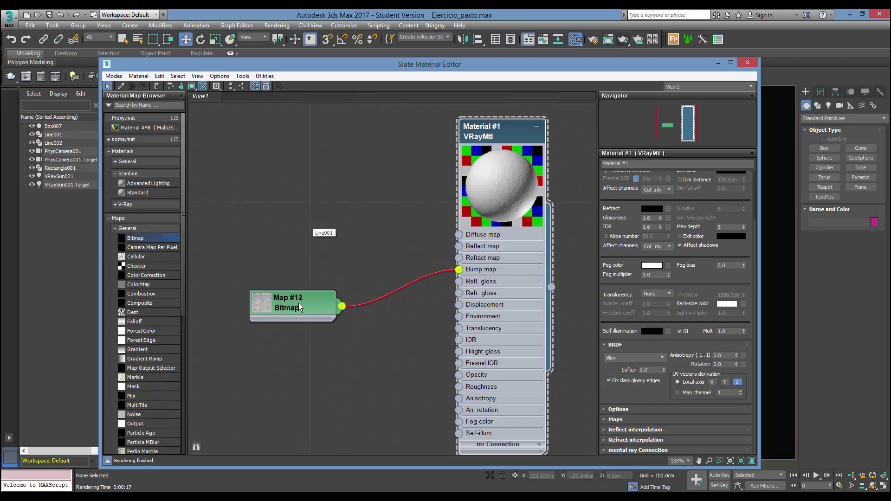
left_click_drag(299, 306, 309, 326)
scroll(304, 265, "down", 1)
mouse_move(316, 245)
middle_mouse_down()
mouse_move(338, 220)
mouse_move(340, 232)
middle_mouse_up()
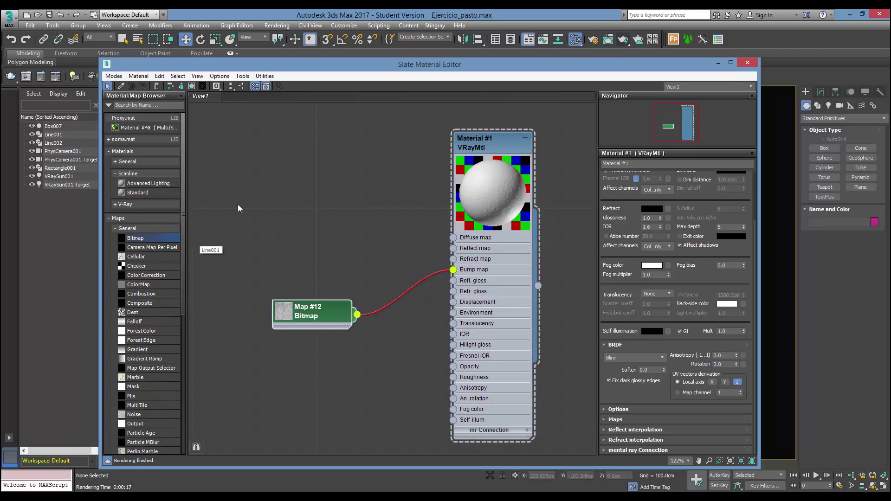
middle_click_drag(237, 208, 247, 213)
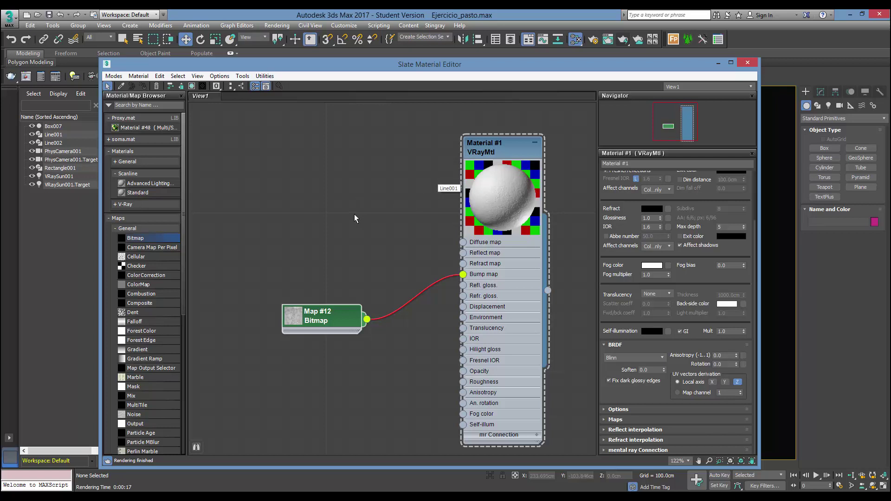
middle_click_drag(355, 211, 360, 211)
scroll(631, 204, "up", 2)
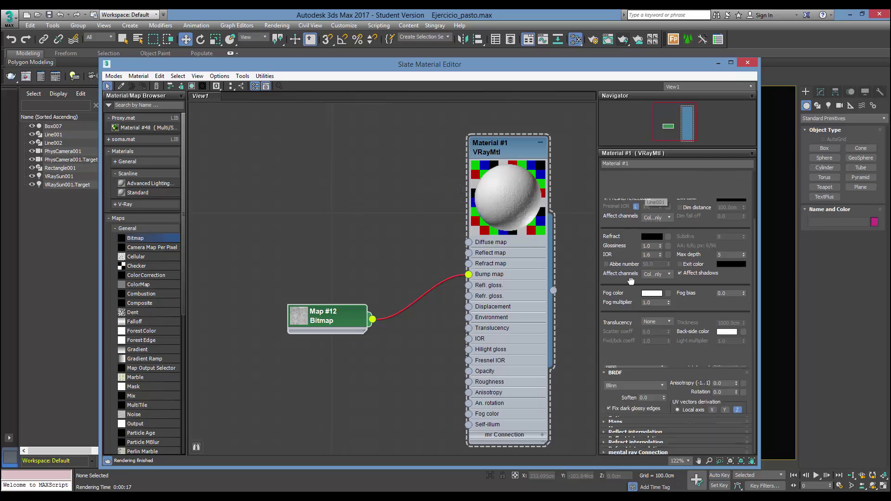
scroll(643, 199, "up", 2)
left_click(652, 186)
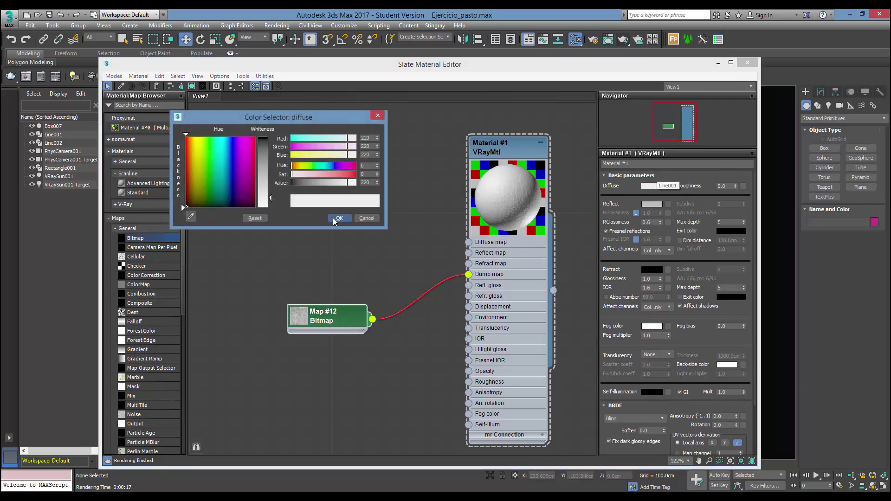
left_click(333, 218)
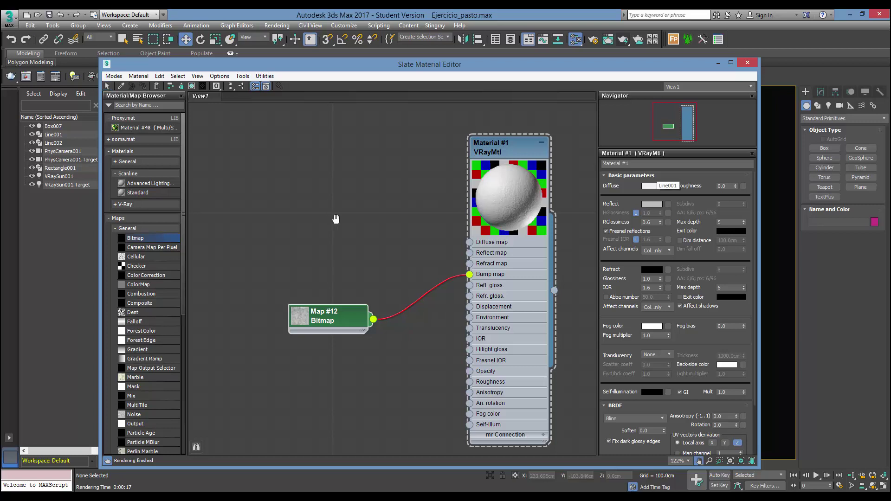
middle_click_drag(332, 222, 339, 224)
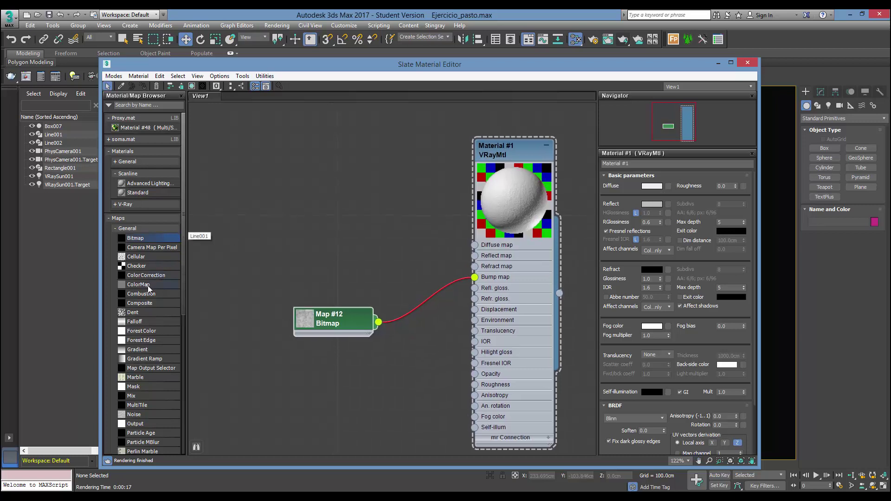
Add a Composite map node, Map #13, beside Material #1 and show its layers.
scroll(185, 276, "down", 3)
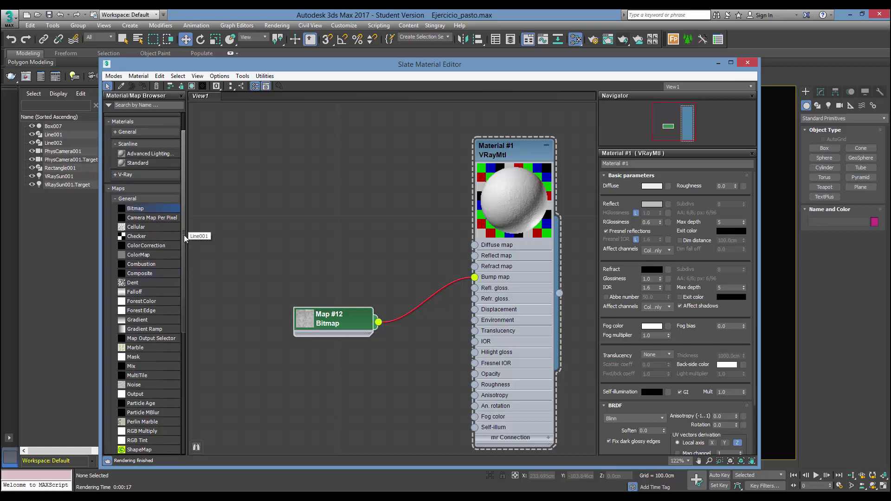
scroll(183, 239, "down", 2)
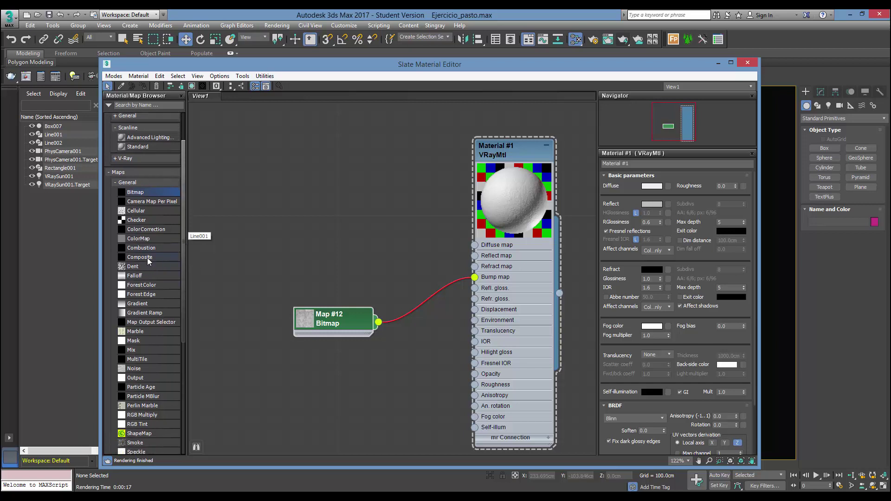
mouse_move(147, 258)
left_mouse_down()
mouse_move(273, 176)
mouse_move(325, 177)
left_mouse_up()
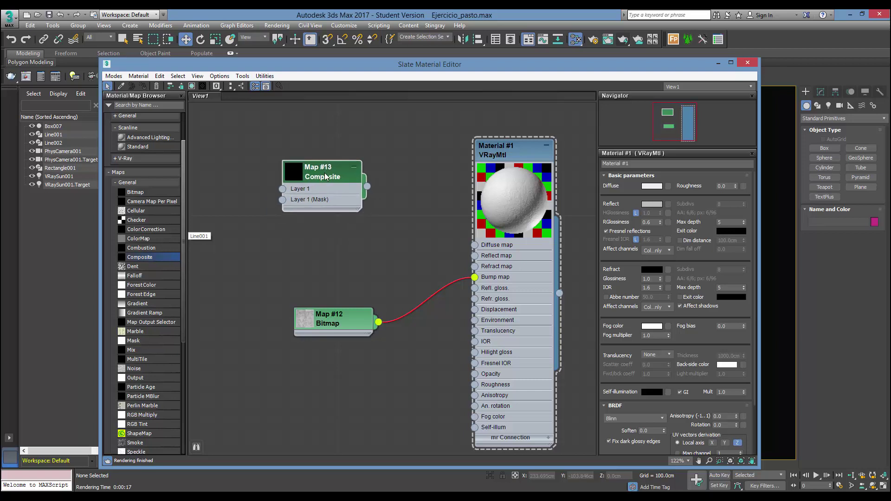
double_click(325, 177)
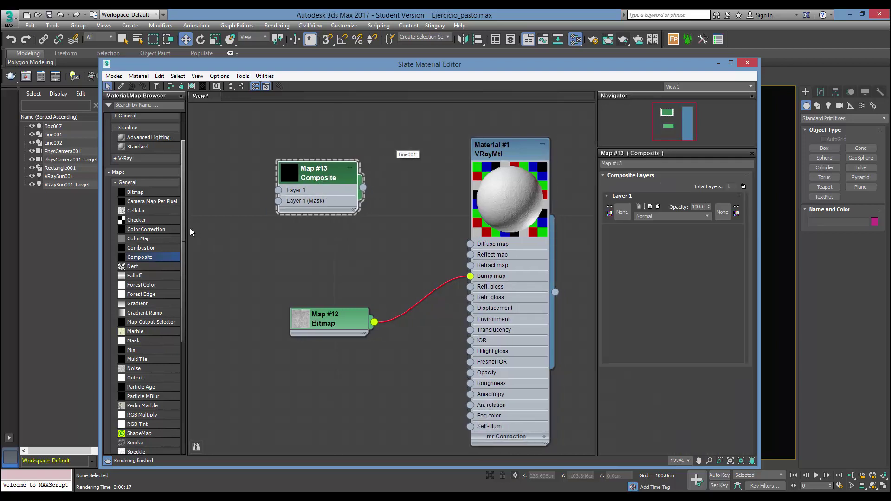
scroll(184, 250, "down", 3)
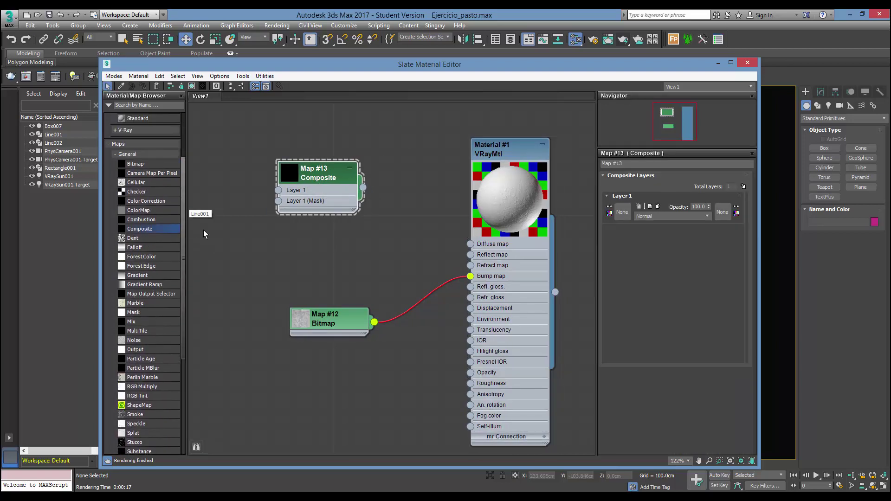
mouse_move(374, 143)
middle_mouse_down()
mouse_move(404, 152)
mouse_move(383, 154)
middle_mouse_up()
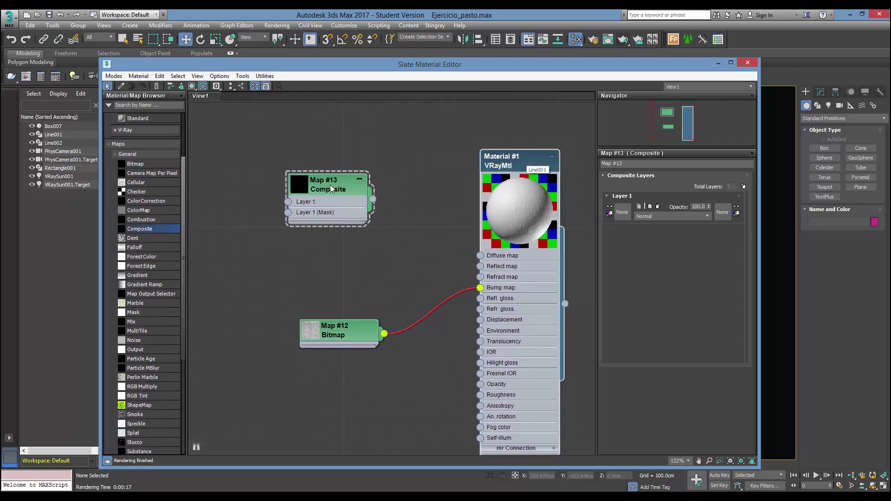
left_click_drag(330, 185, 341, 185)
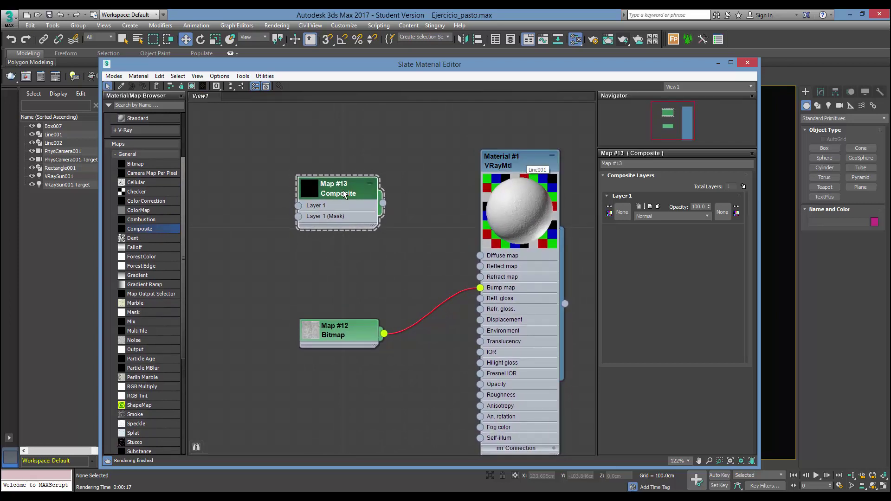
Delete the concrete bump Bitmap node, Map #12.
left_click(349, 325)
key("Delete")
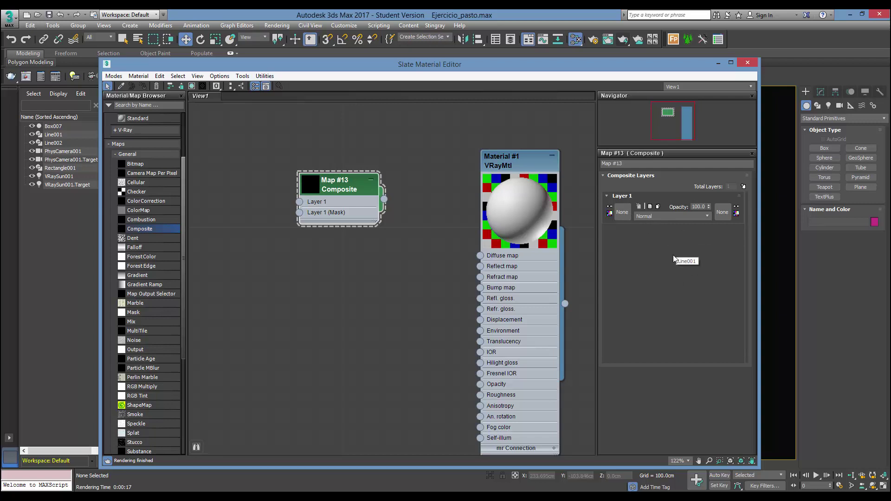
middle_click_drag(341, 165, 366, 178)
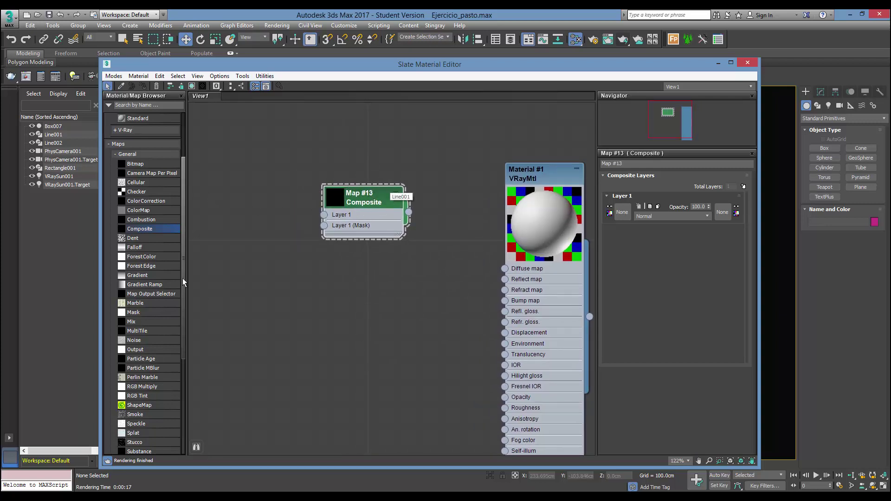
Place a VRayColor node, Map #14, from Maps > V-Ray left of the Composite and show its parameters.
left_click(118, 155)
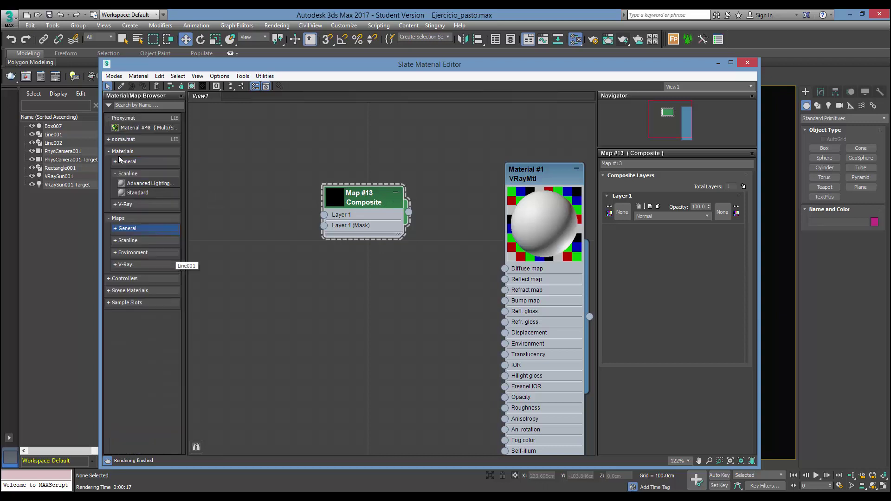
left_click(117, 230)
left_click(121, 231)
left_click(121, 263)
scroll(138, 275, "down", 5)
scroll(139, 280, "up", 3)
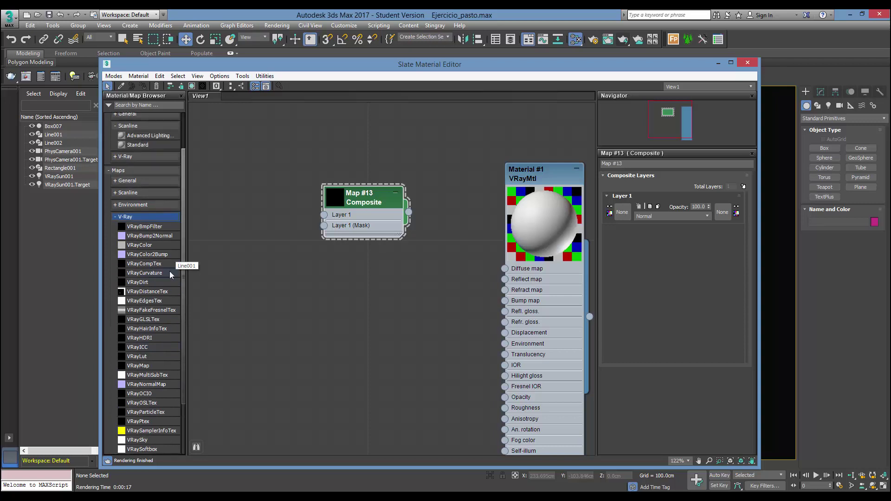
middle_click_drag(294, 258, 315, 260)
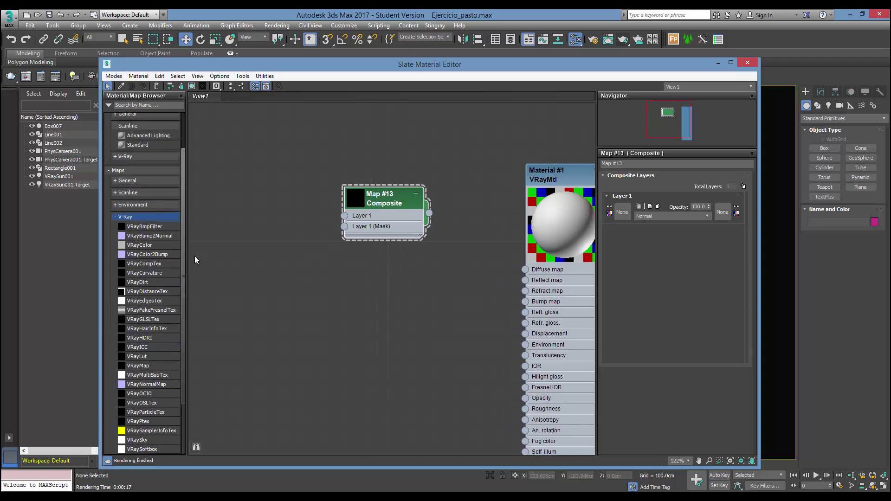
left_click(142, 248)
left_click_drag(238, 206, 237, 206)
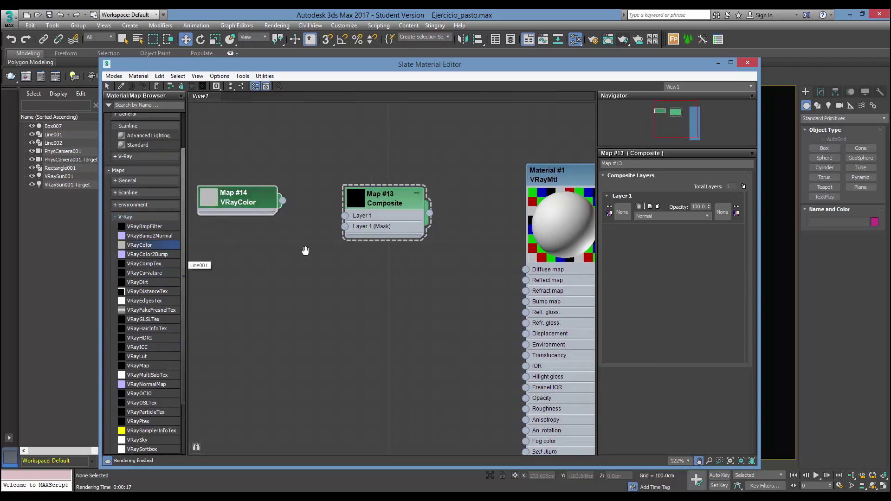
middle_click_drag(297, 247, 306, 250)
double_click(235, 205)
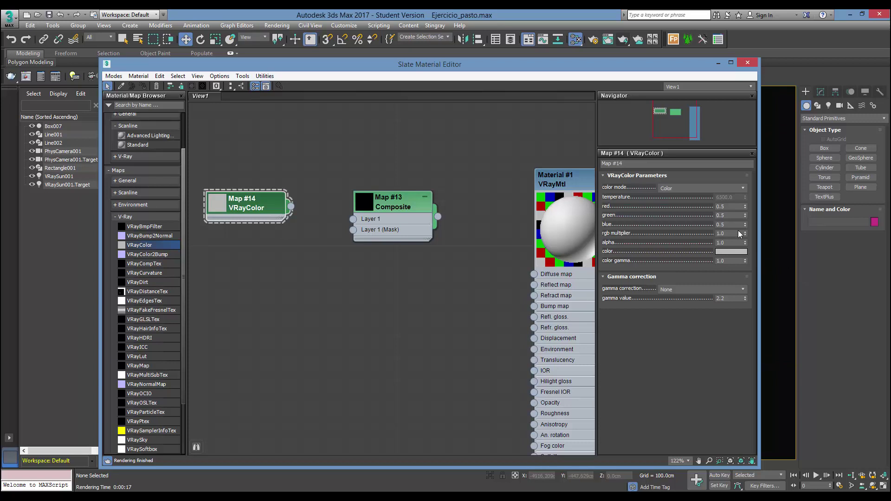
Brighten the VRayColor colour to a light grey of about 220.
left_click(745, 189)
left_click(732, 253)
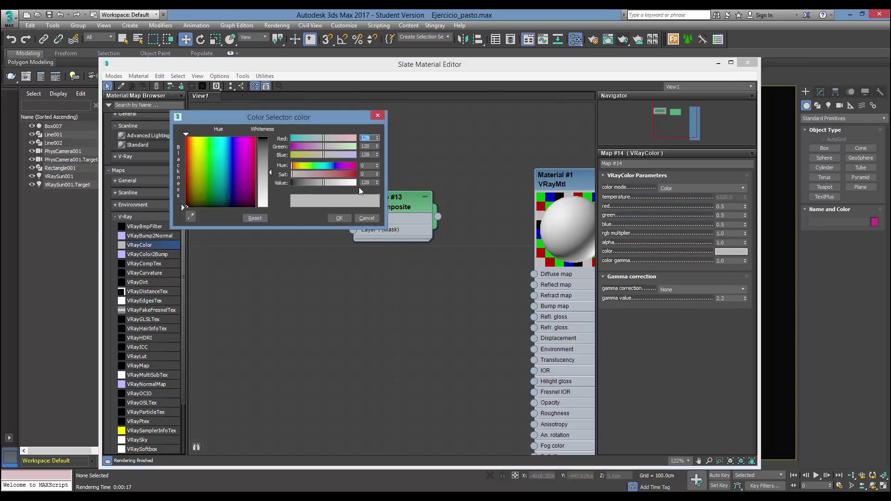
left_click_drag(339, 184, 344, 185)
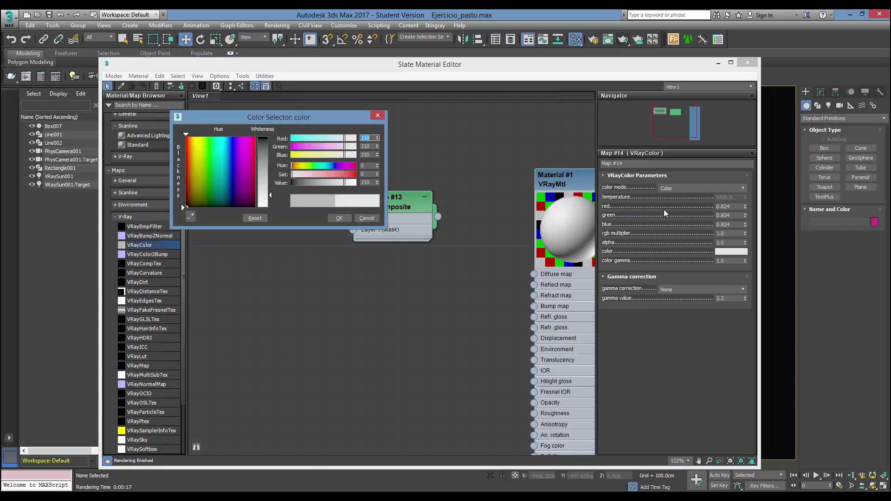
left_click(735, 205)
key("Tab")
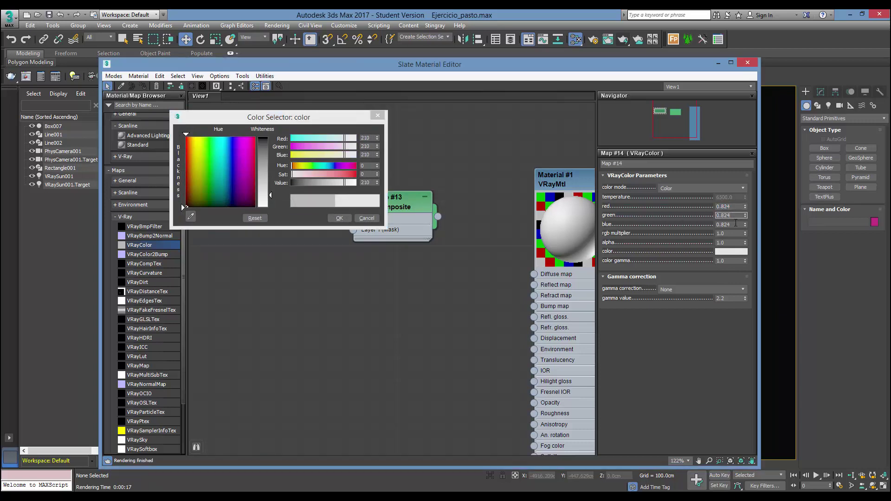
key("Tab")
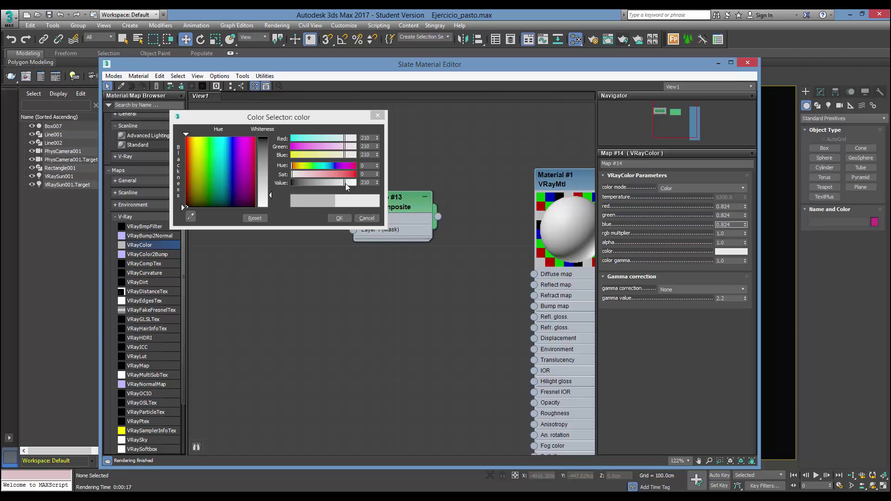
left_click_drag(345, 183, 347, 183)
double_click(369, 182)
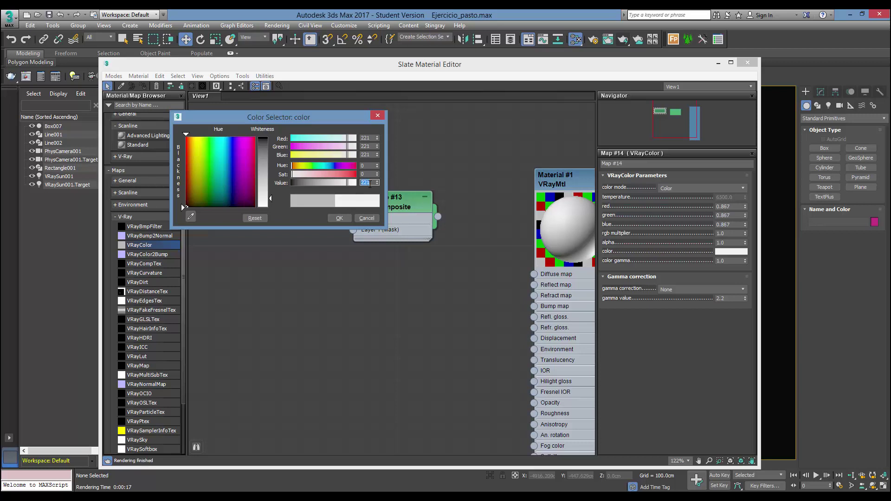
type("2")
key("Return")
left_click(339, 218)
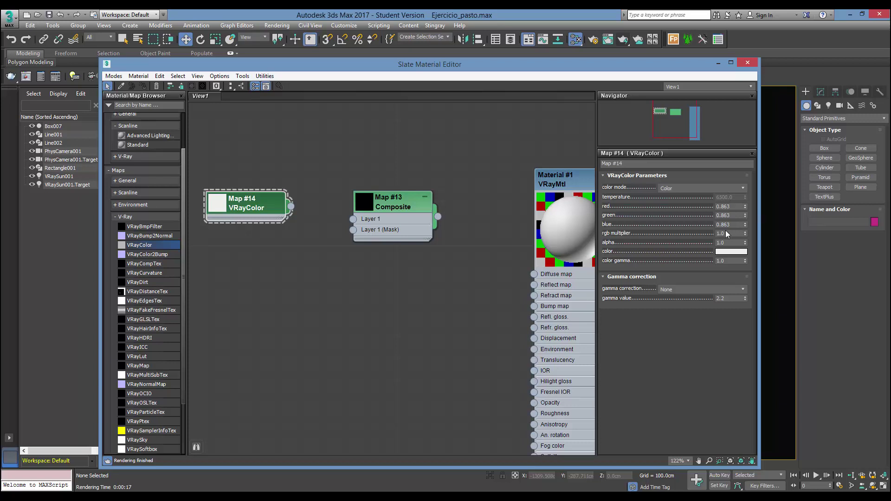
Set the VRayColor colour Value to exactly 220, giving 0.863 RGB.
left_click(724, 253)
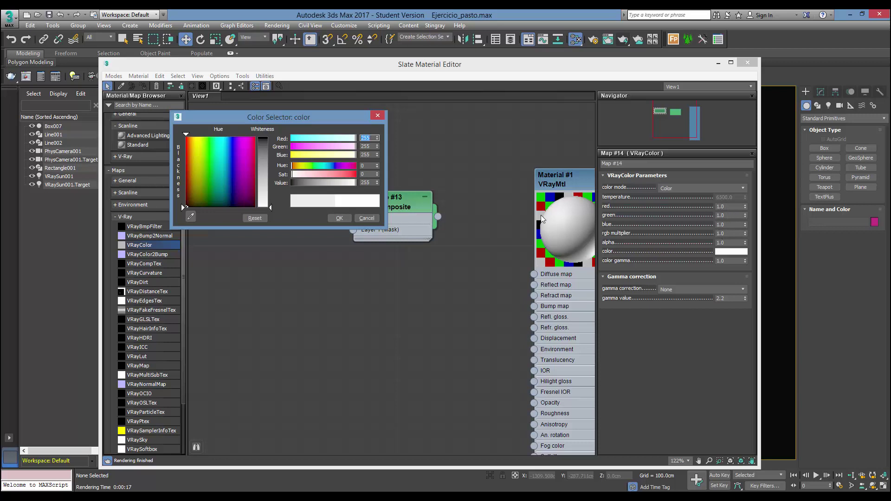
left_click_drag(356, 185, 346, 183)
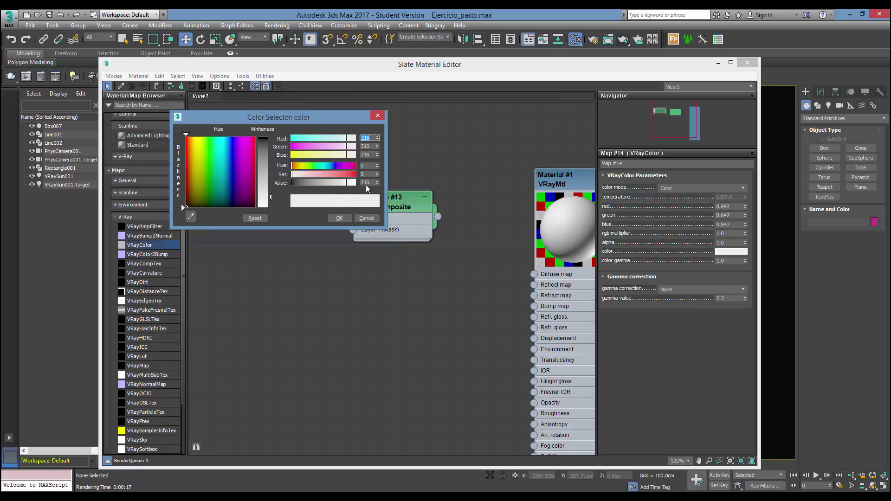
double_click(366, 184)
type("220")
key("Return")
left_click(340, 218)
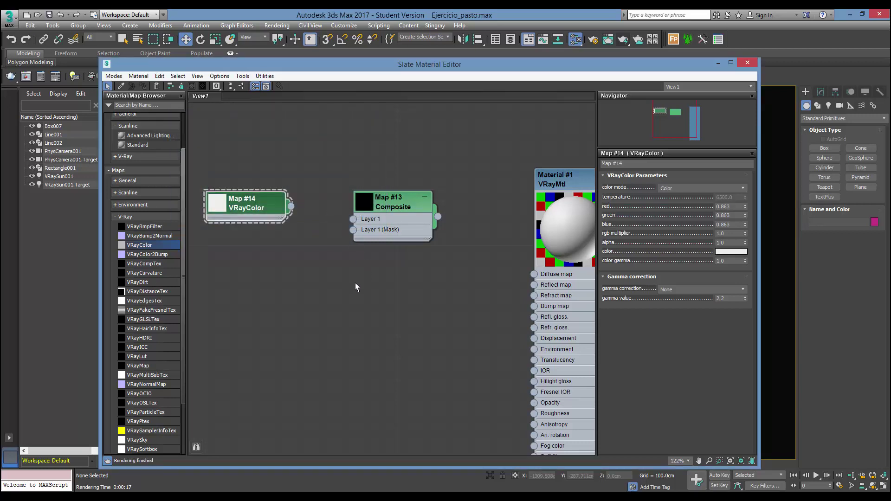
Line up the VRayColor node beside the Composite and wire it into Layer 1.
left_click_drag(246, 216, 235, 261)
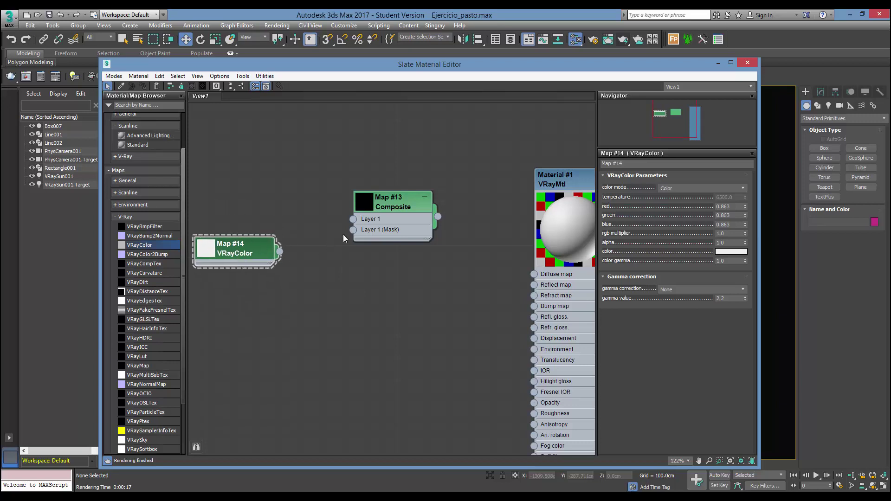
left_click_drag(383, 202, 382, 225)
left_click_drag(242, 236, 242, 225)
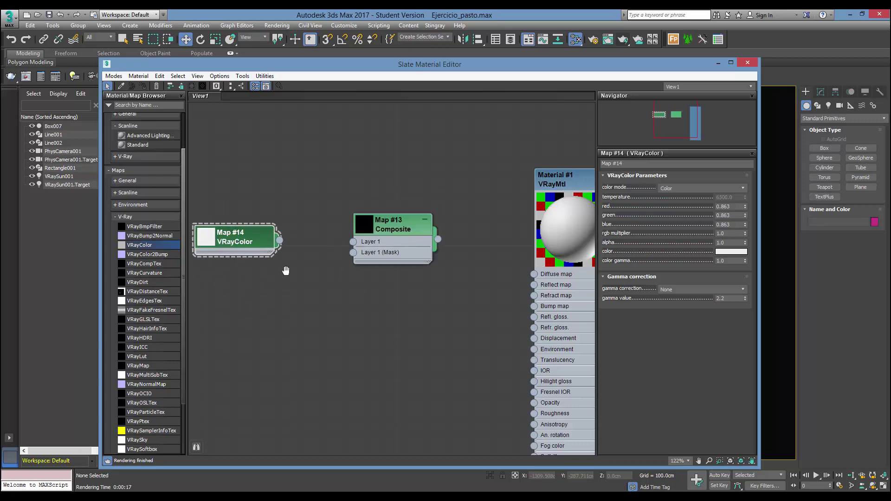
middle_click_drag(285, 269, 287, 242)
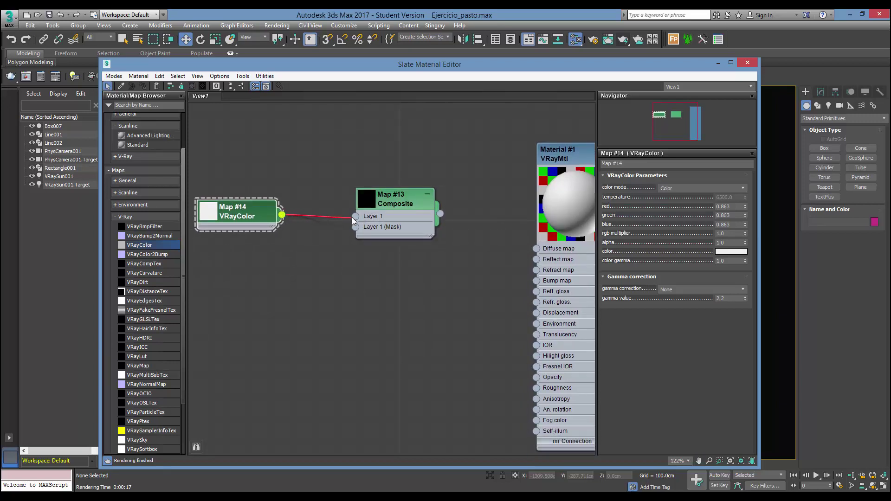
left_click_drag(352, 217, 355, 216)
double_click(412, 204)
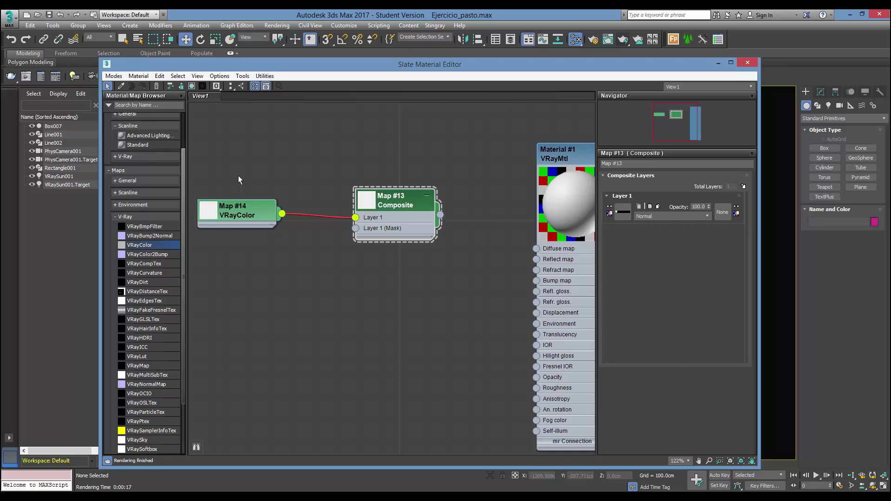
middle_click_drag(276, 176, 281, 166)
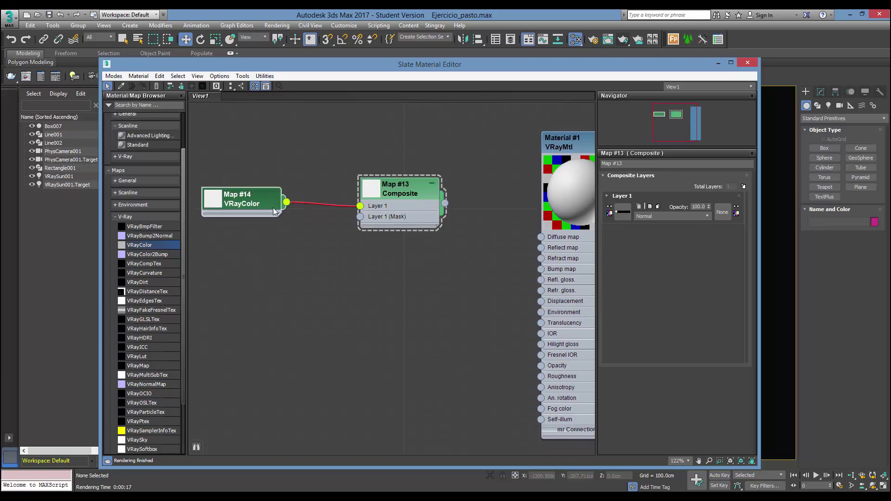
Add Bitmap node Map #15 loaded with the AS2_concrete_10_bs.jpg texture.
left_click(141, 216)
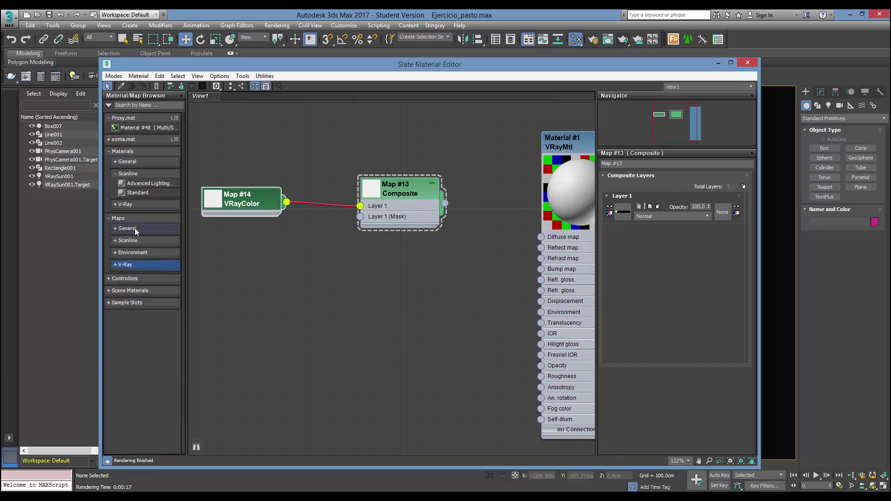
left_click(135, 228)
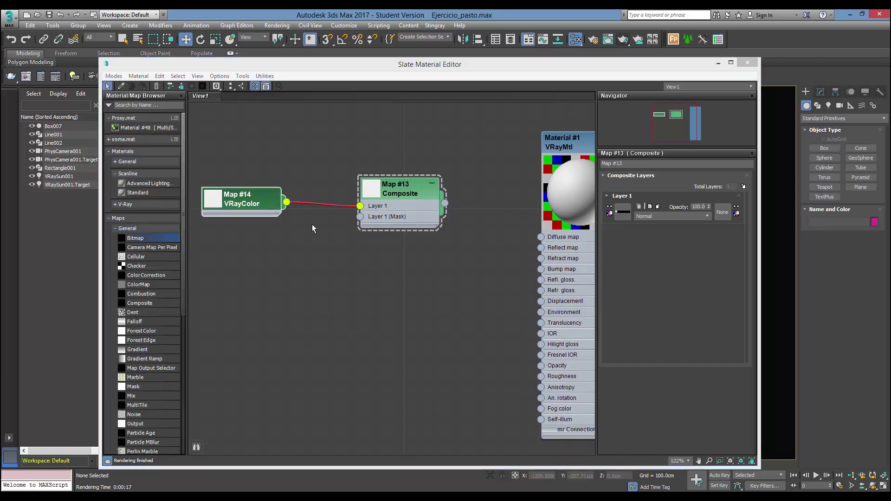
left_click_drag(149, 238, 312, 227)
scroll(208, 157, "down", 2)
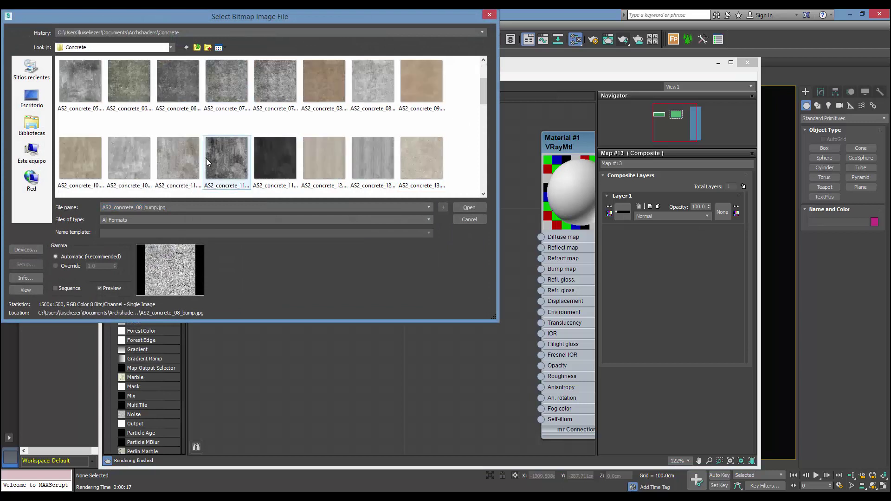
scroll(206, 158, "down", 1)
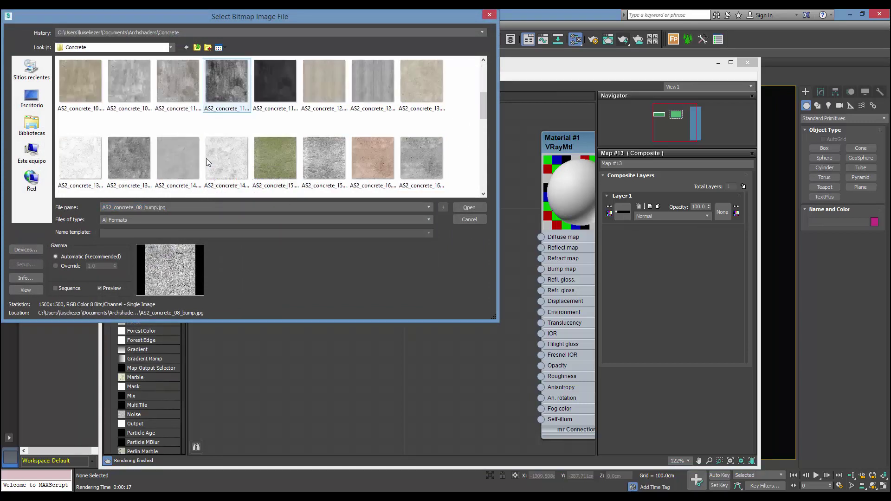
left_click(226, 90)
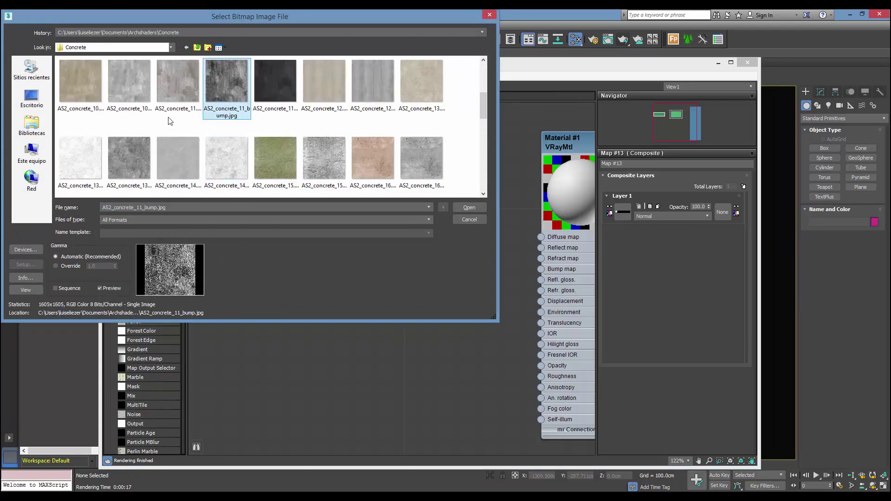
left_click(122, 90)
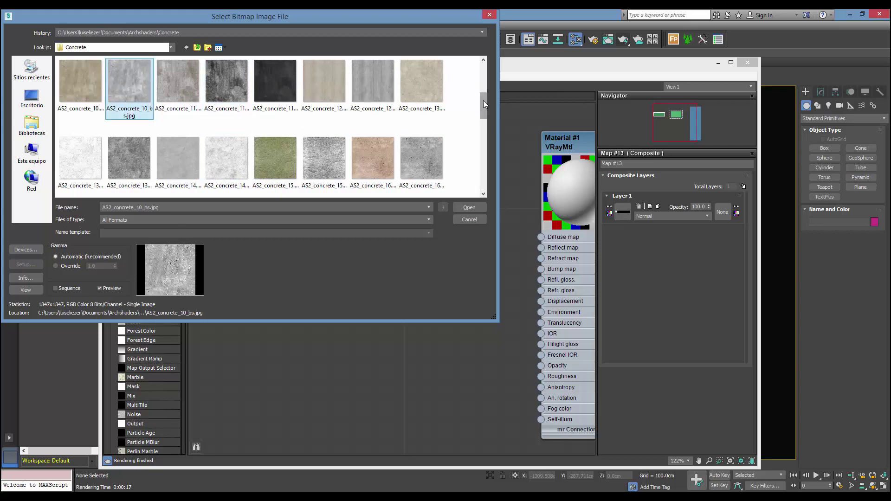
left_click_drag(483, 100, 484, 94)
left_click(240, 112)
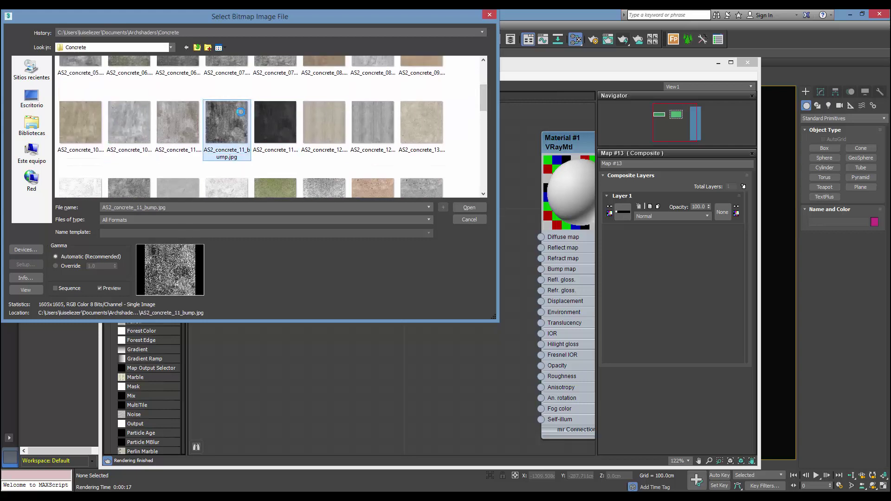
mouse_move(225, 121)
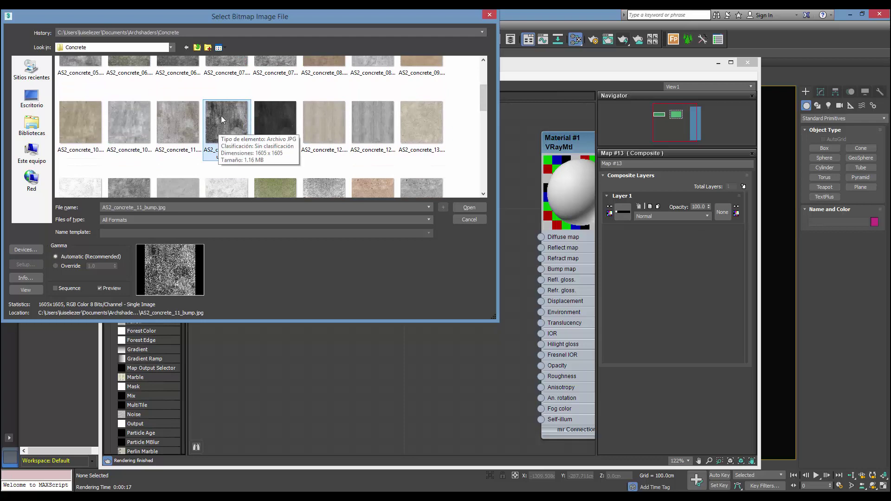
left_click(116, 121)
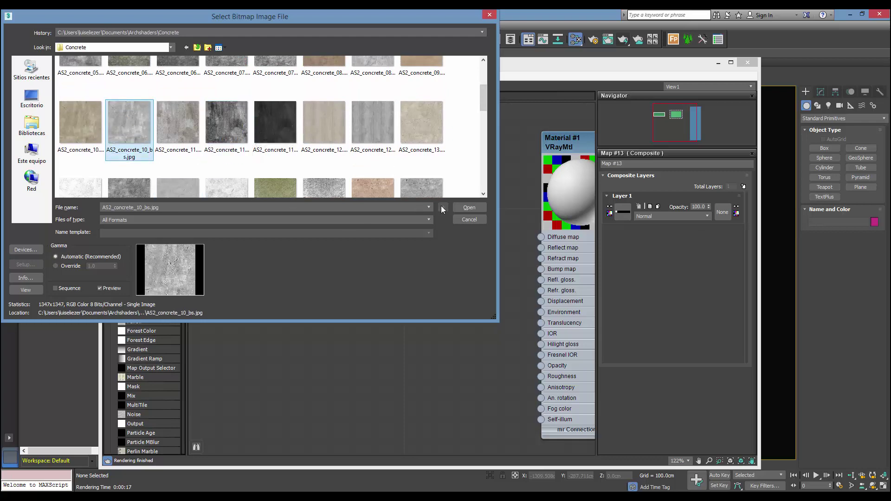
left_click(460, 207)
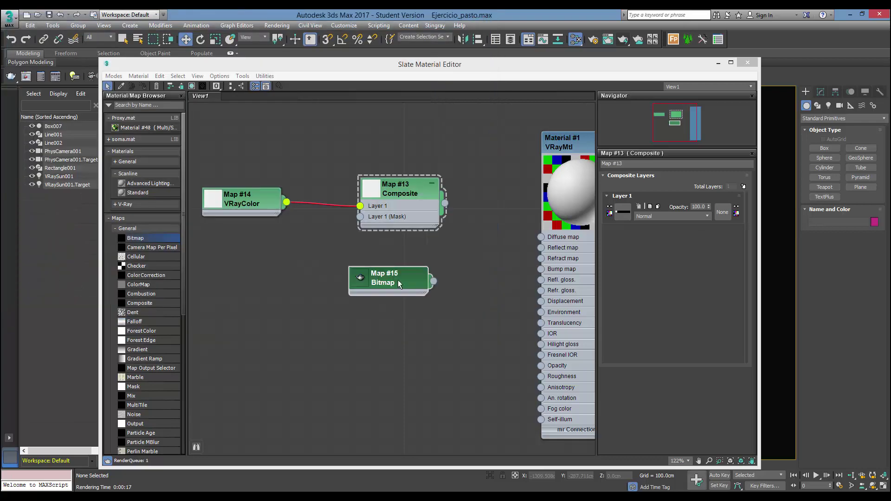
Position the Map #15 Bitmap node below the VRayColor node.
mouse_move(399, 284)
left_mouse_down()
mouse_move(297, 268)
mouse_move(250, 159)
left_mouse_up()
middle_click_drag(300, 247, 348, 275)
left_click_drag(291, 182, 277, 281)
middle_click_drag(434, 253, 428, 240)
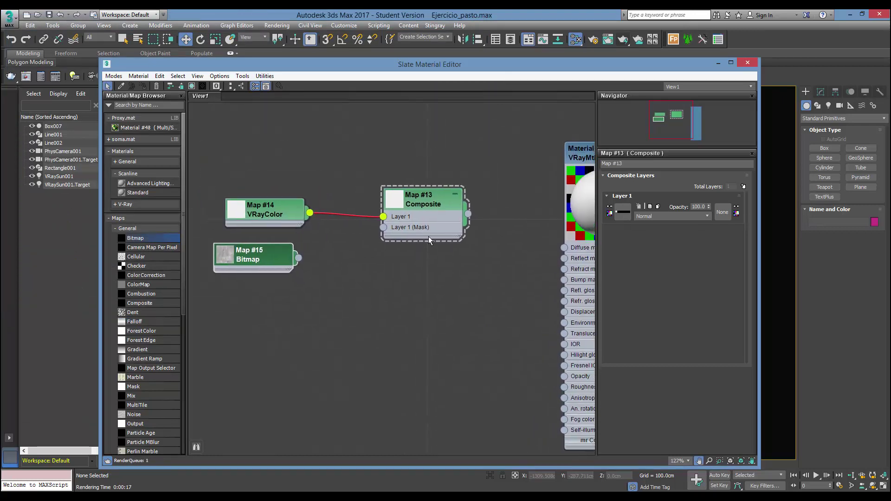
scroll(428, 236, "up", 1)
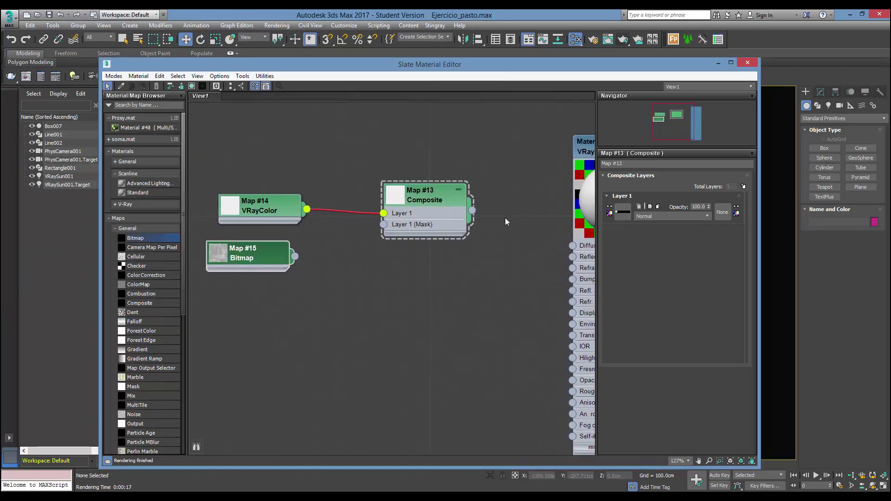
middle_click_drag(523, 256, 518, 252)
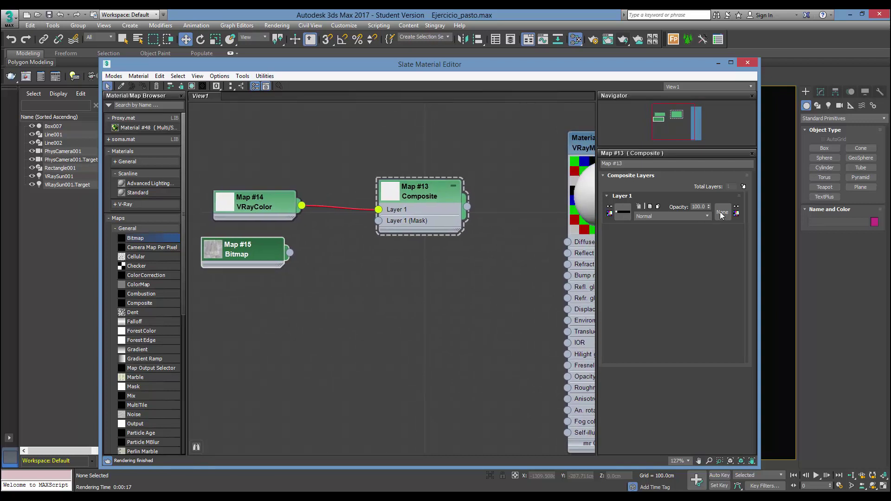
Add a second Composite layer and wire the concrete Bitmap into Layer 2.
left_click(743, 186)
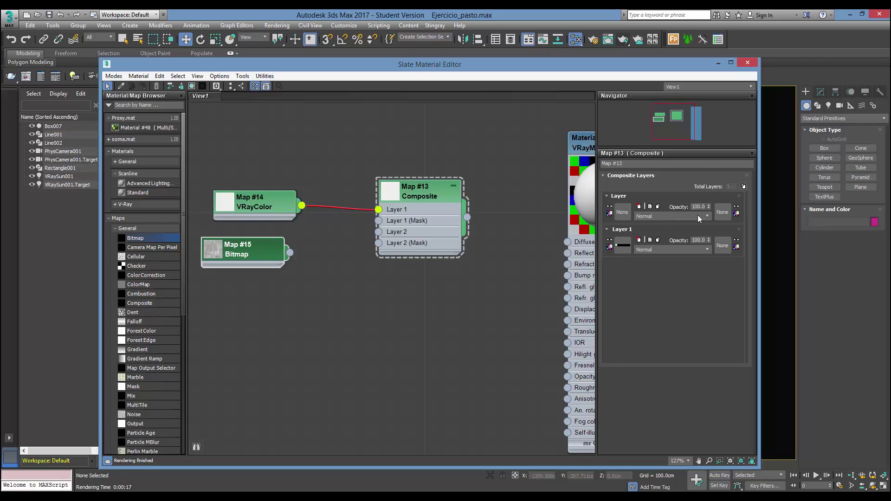
middle_click_drag(288, 265, 294, 252)
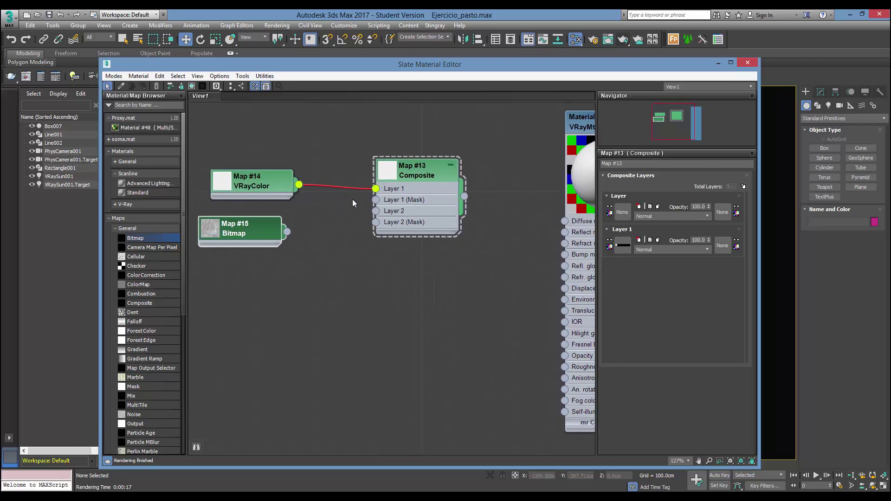
left_click_drag(258, 228, 263, 241)
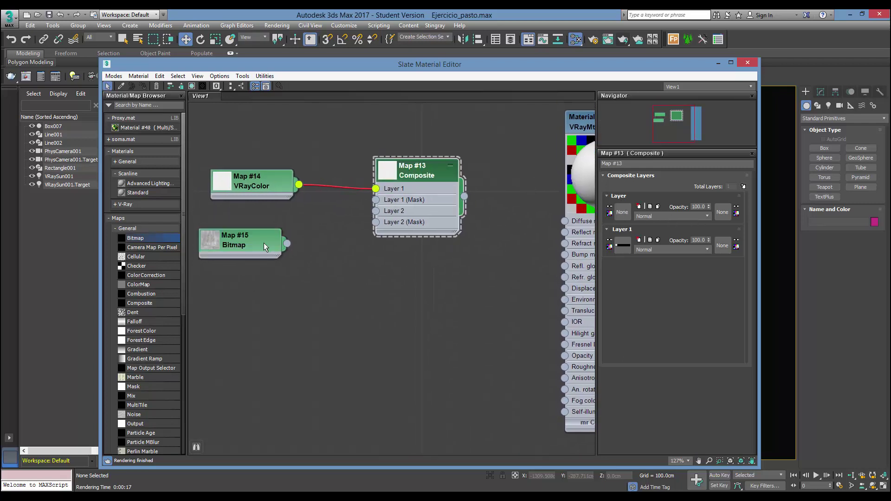
left_click_drag(287, 243, 375, 211)
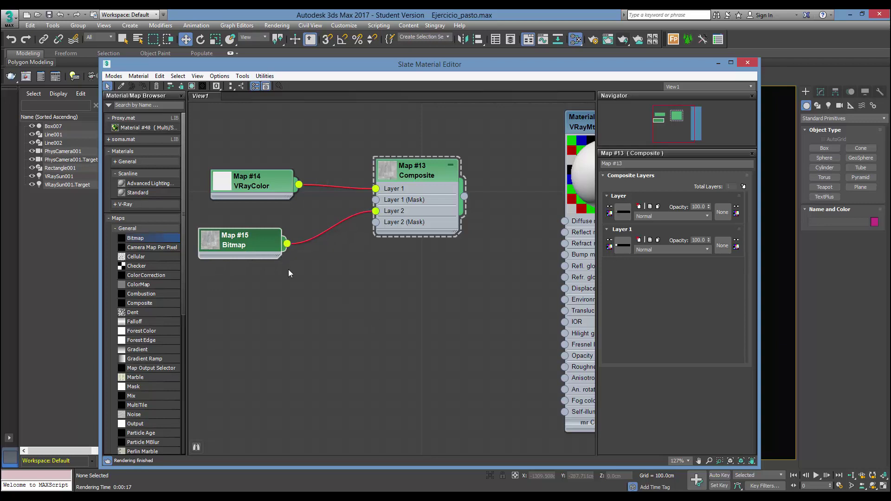
left_click_drag(244, 246, 257, 247)
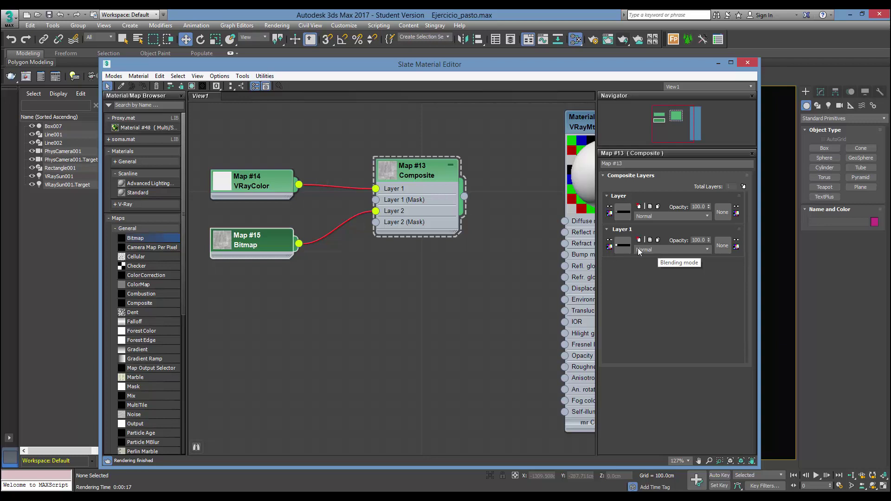
Enlarge the Composite node's preview and browse Layer 2's blend modes toward Overlay.
left_click(413, 168)
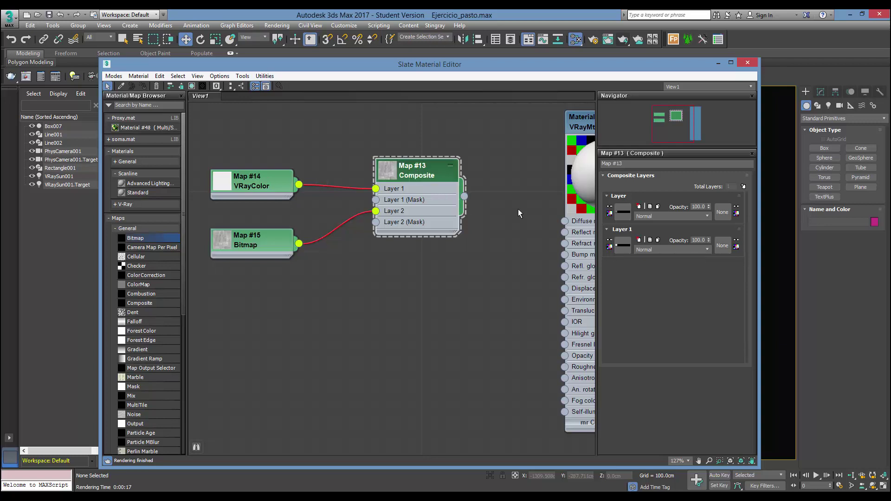
left_click(255, 180)
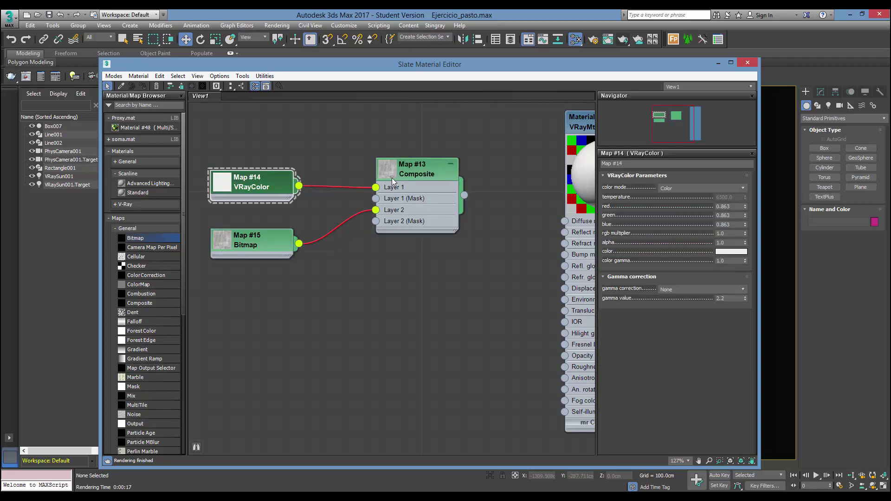
left_click(407, 175)
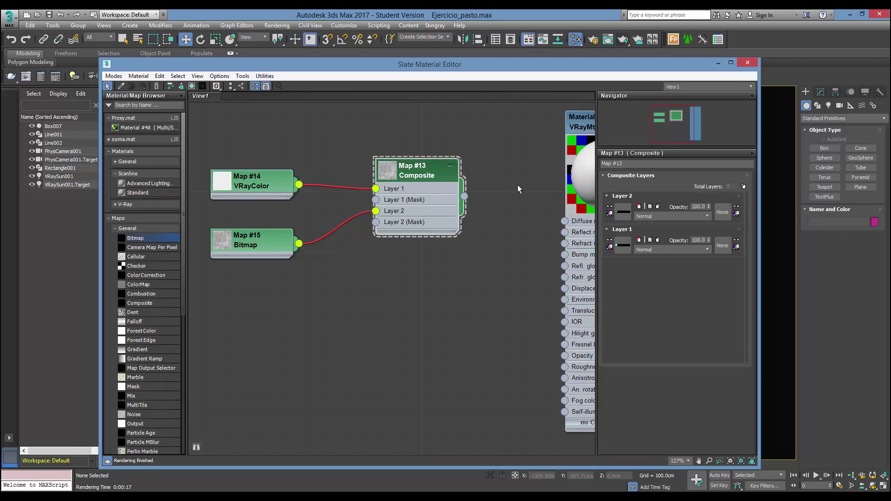
middle_click_drag(517, 188, 449, 195)
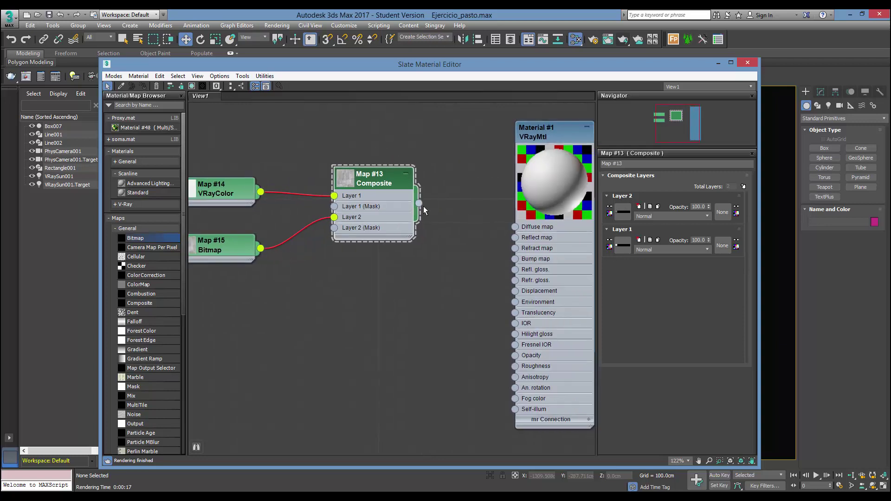
middle_click_drag(308, 143, 348, 149)
double_click(392, 190)
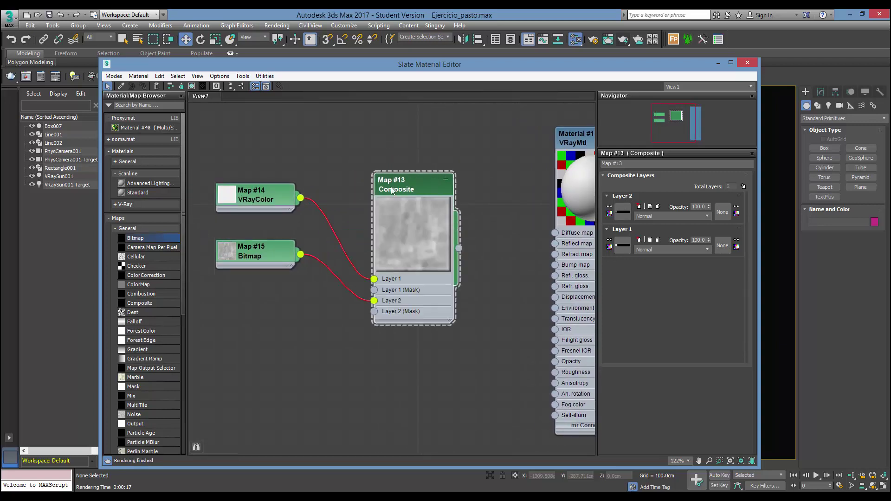
left_click_drag(426, 182, 437, 125)
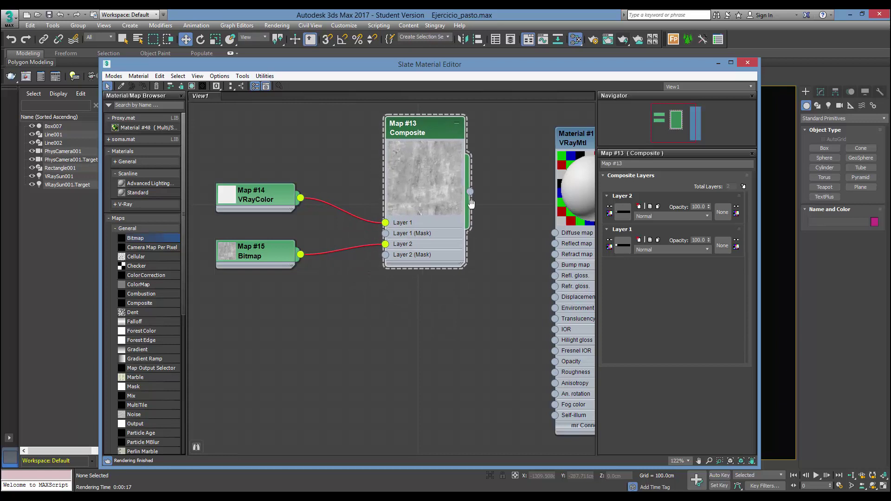
scroll(472, 219, "up", 2)
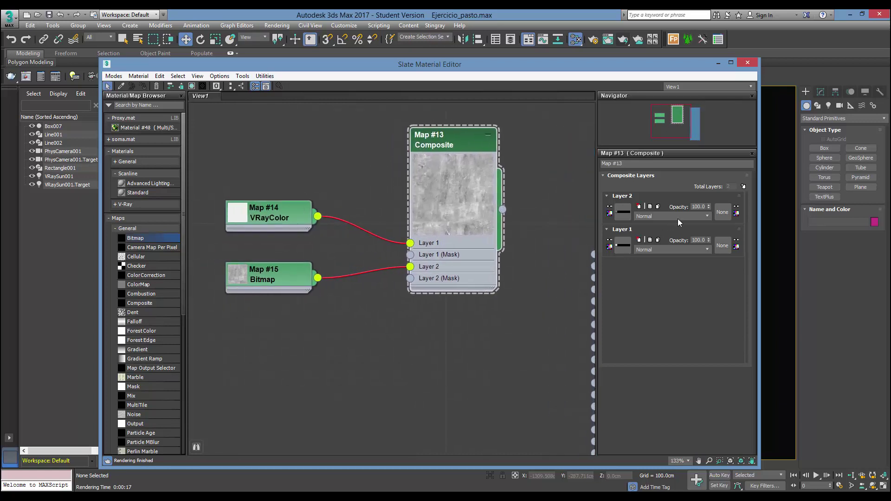
left_click(689, 218)
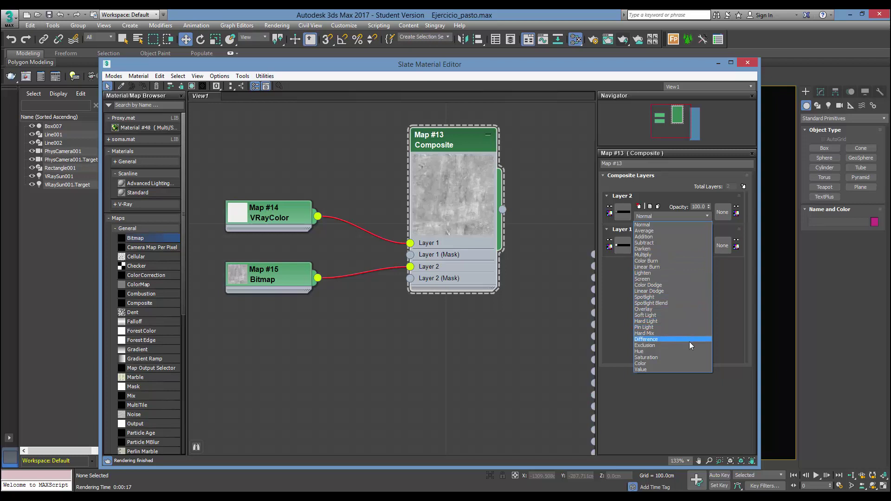
left_click(675, 310)
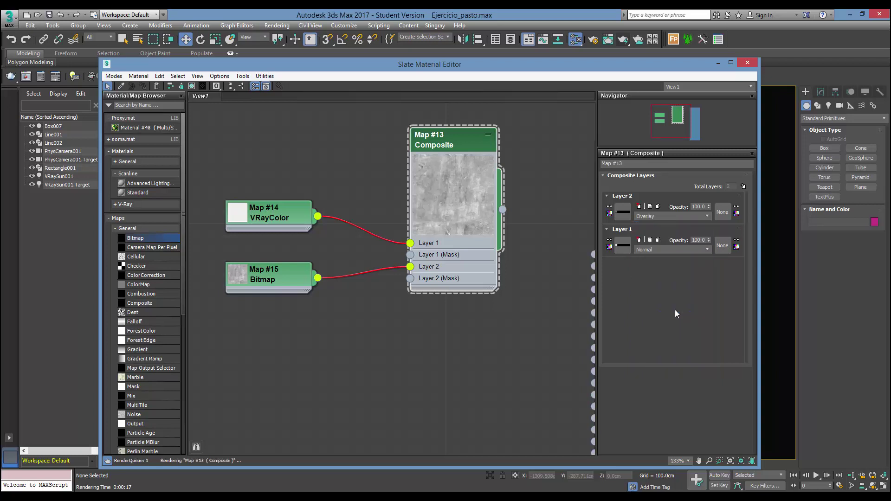
scroll(538, 288, "up", 1)
scroll(522, 251, "up", 1)
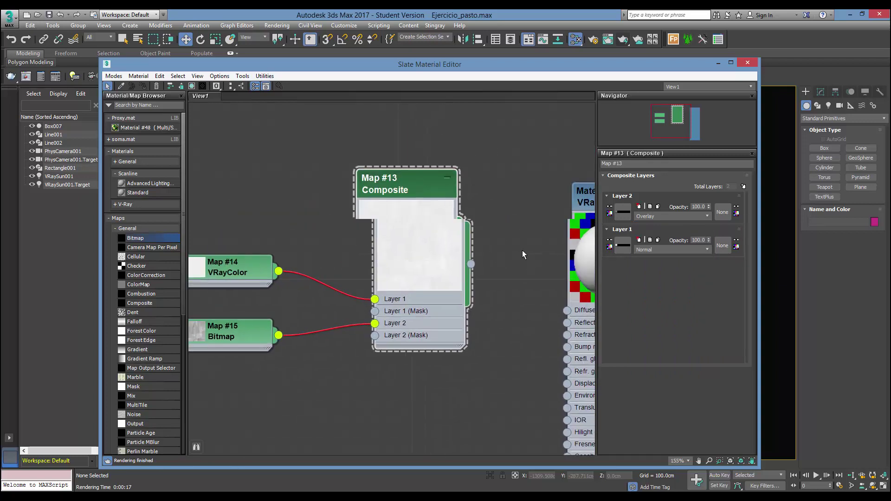
scroll(507, 248, "up", 1)
scroll(493, 253, "up", 1)
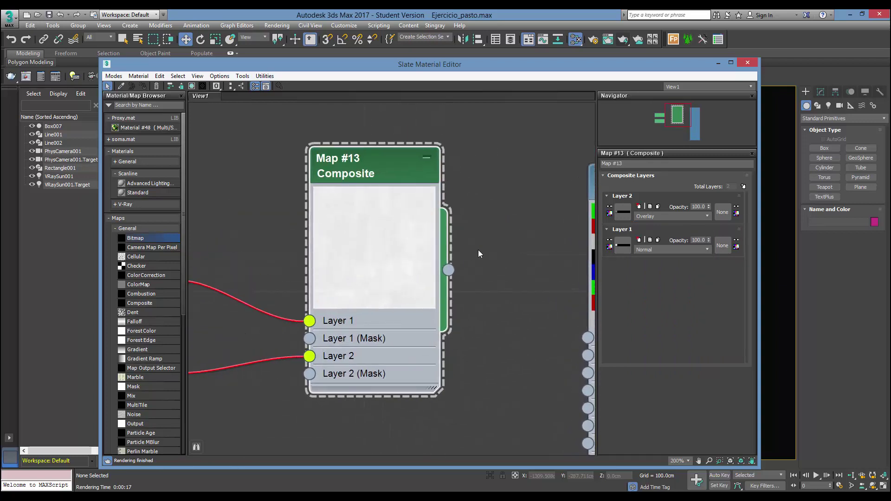
mouse_move(444, 247)
middle_mouse_down()
mouse_move(473, 268)
mouse_move(447, 254)
middle_mouse_up()
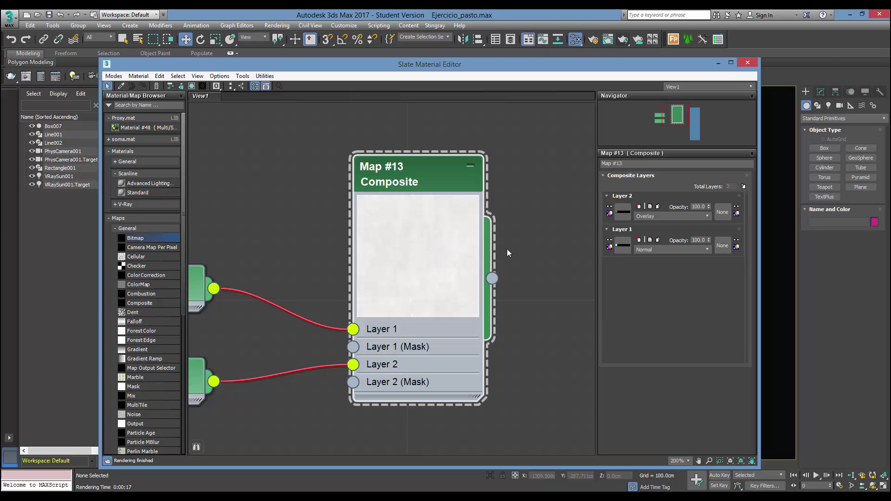
double_click(696, 207)
type("0")
key("Return")
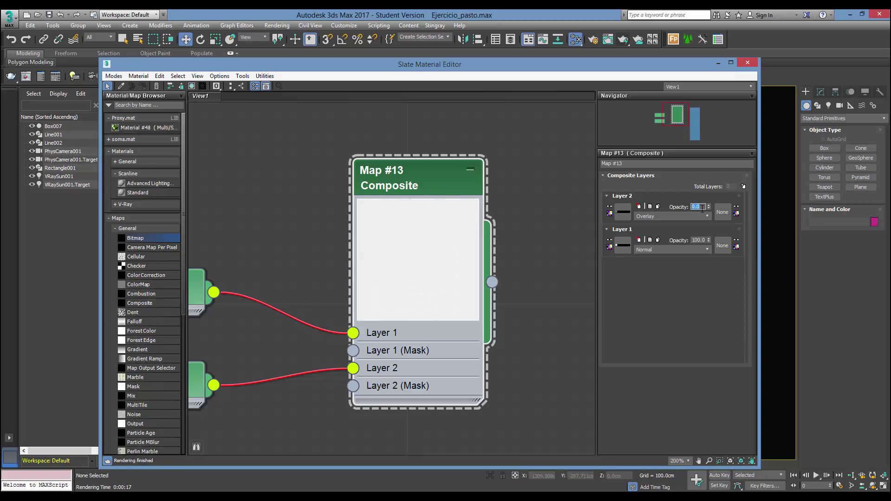
type("50")
key("Return")
type("1")
key("Return")
Duplicate Layer 2, delete the original Overlay layer, and clone the Map #15 Bitmap node.
left_click(658, 207)
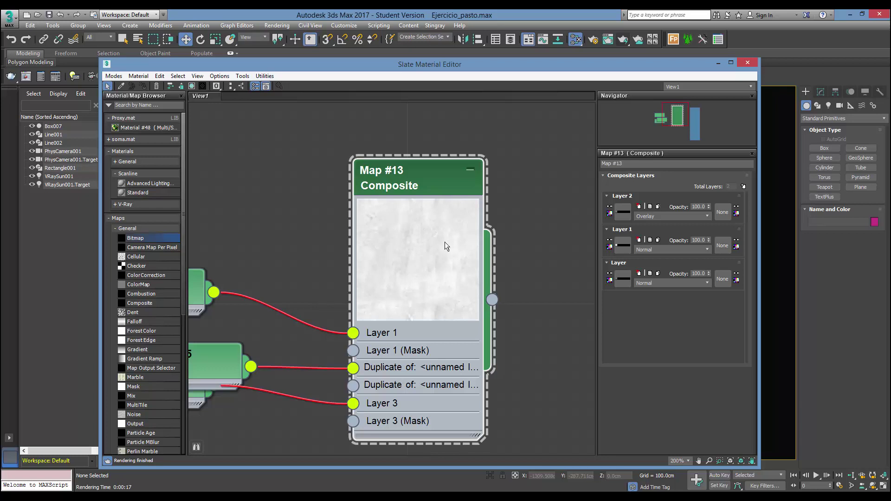
left_click(639, 206)
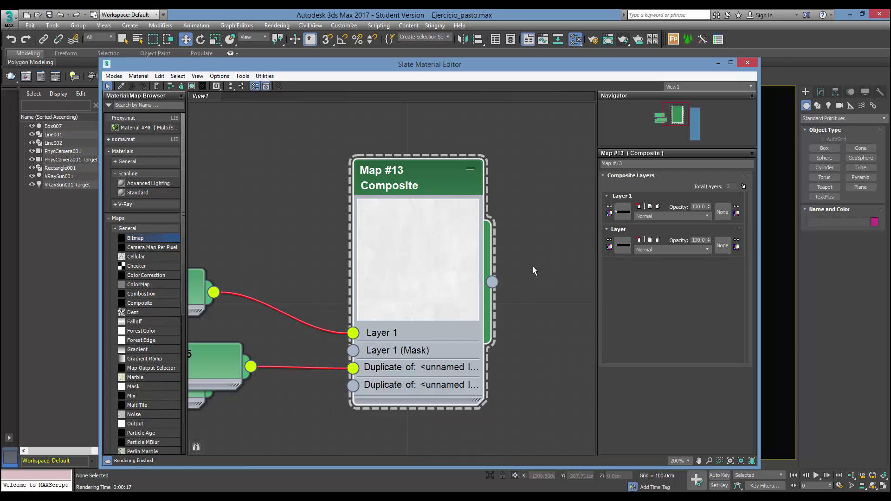
scroll(532, 267, "down", 1)
scroll(533, 267, "down", 1)
scroll(529, 268, "down", 1)
scroll(446, 256, "down", 1)
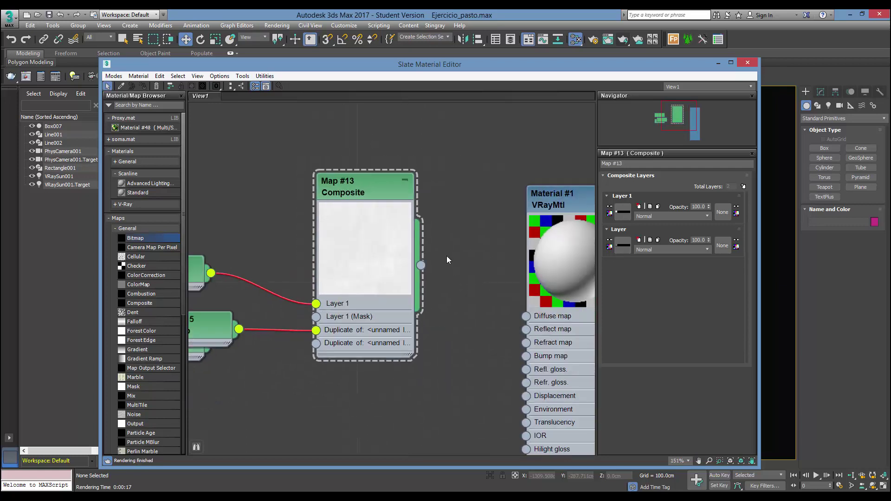
middle_click_drag(435, 226, 471, 193)
scroll(471, 193, "down", 1)
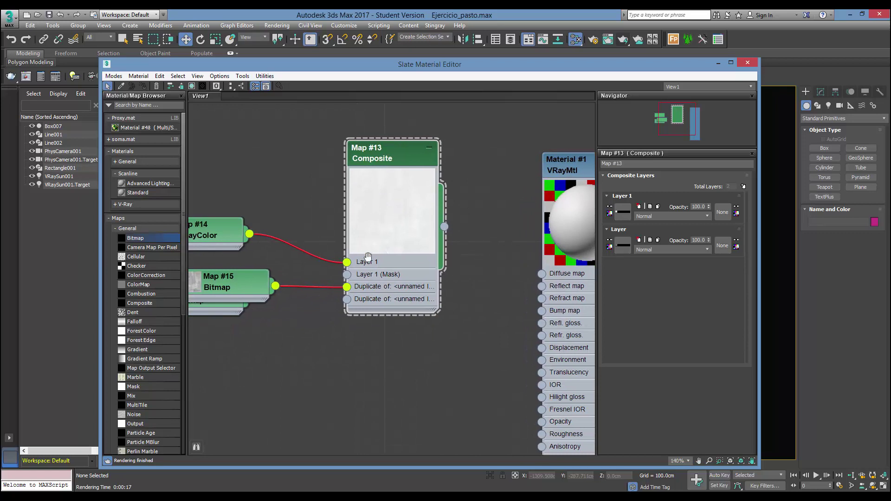
middle_click_drag(367, 257, 487, 182)
mouse_move(333, 214)
left_mouse_down("shift")
mouse_move(281, 277)
mouse_move(243, 369)
left_mouse_up("shift")
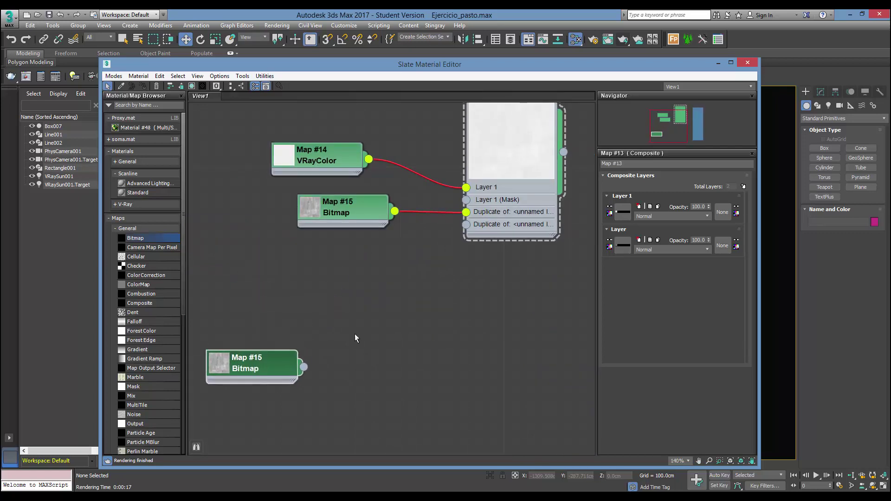
Arrange the Composite, Material #1 and spare Map #15 Bitmap nodes into clear view.
middle_click_drag(354, 338, 237, 435)
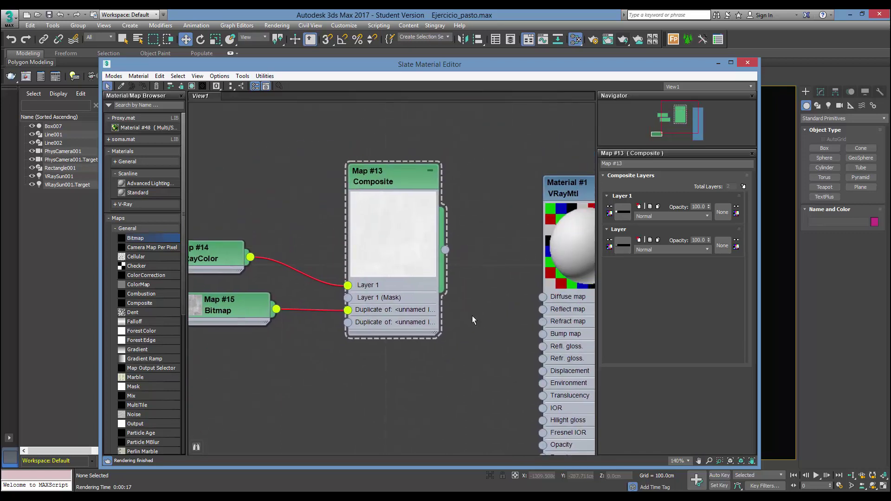
middle_click_drag(483, 265, 390, 247)
left_click_drag(495, 176, 495, 160)
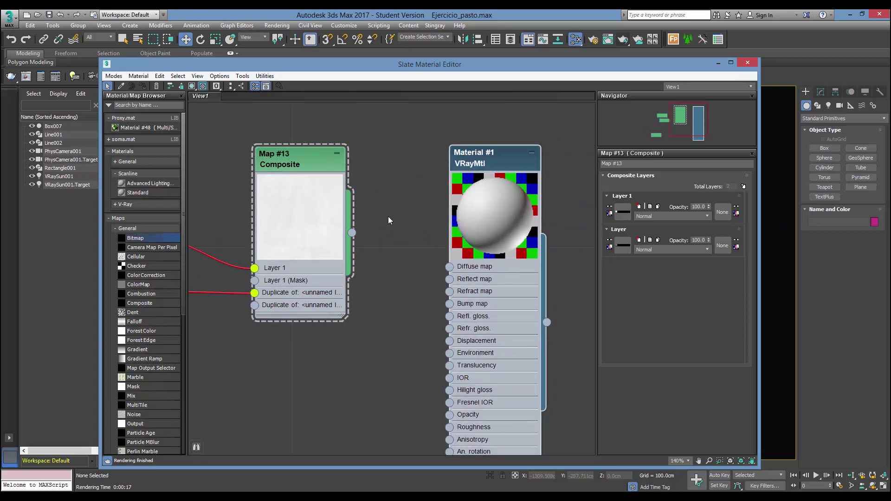
middle_click_drag(266, 329, 457, 340)
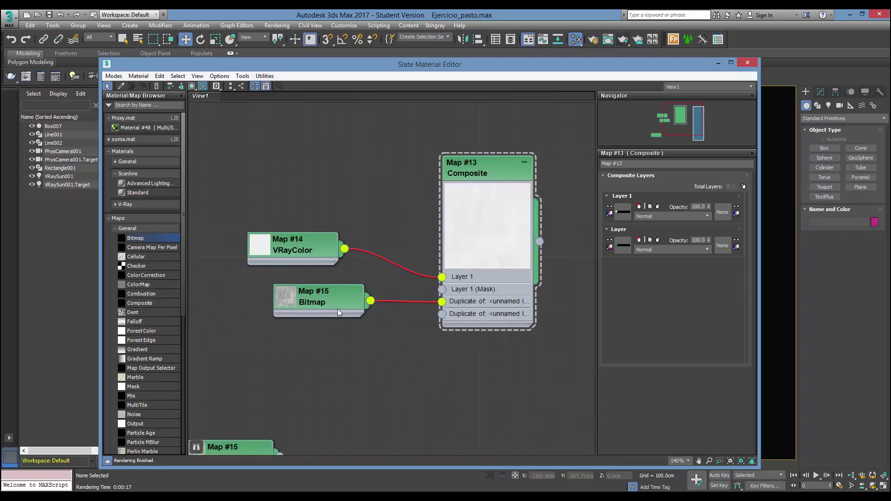
left_click_drag(338, 308, 316, 320)
mouse_move(290, 287)
middle_mouse_down()
mouse_move(232, 263)
mouse_move(156, 249)
middle_mouse_up()
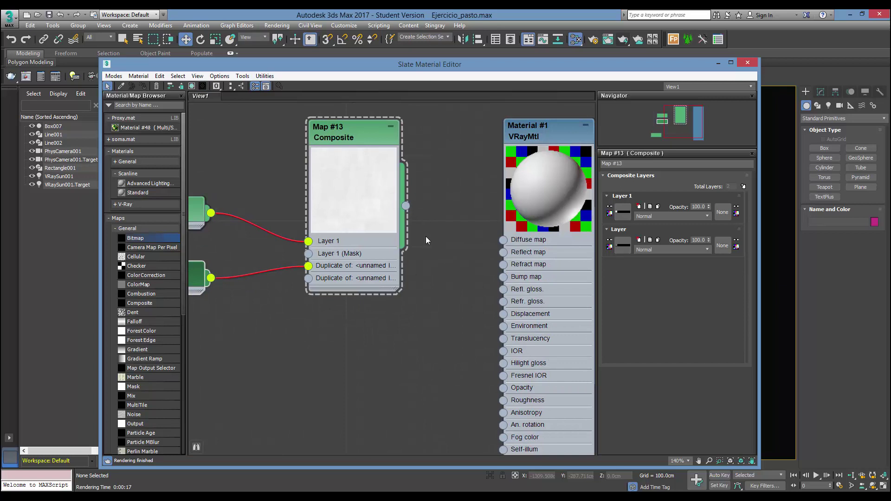
Wire Composite Map #13's output into Material #1's Diffuse map socket.
scroll(424, 238, "up", 2)
scroll(381, 224, "up", 1)
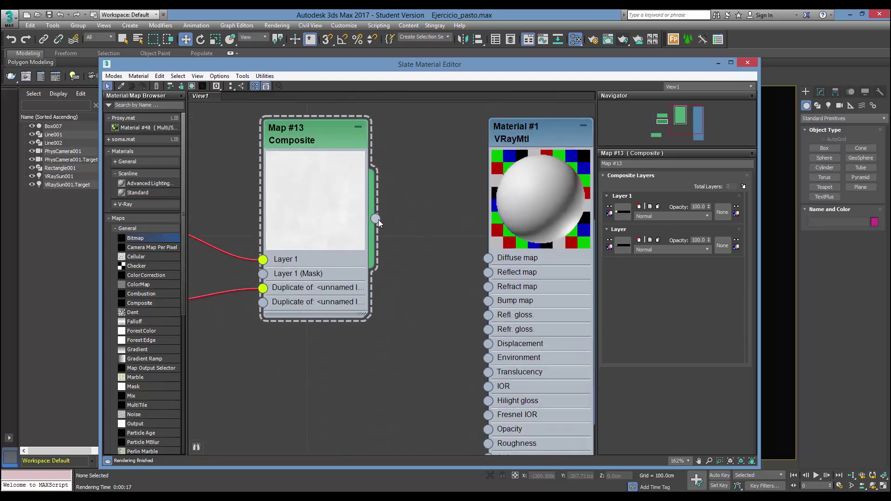
left_click_drag(378, 219, 487, 258)
scroll(432, 209, "down", 2)
scroll(431, 210, "down", 2)
scroll(371, 218, "down", 2)
scroll(317, 227, "down", 1)
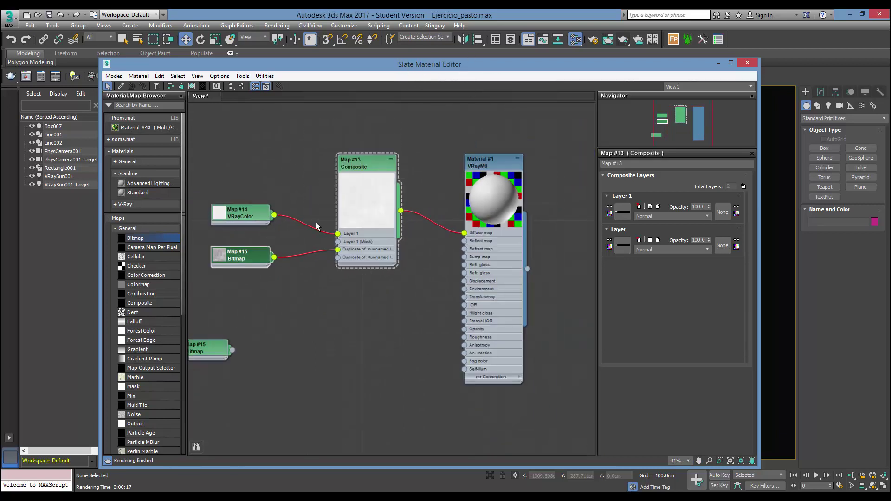
scroll(385, 265, "up", 1)
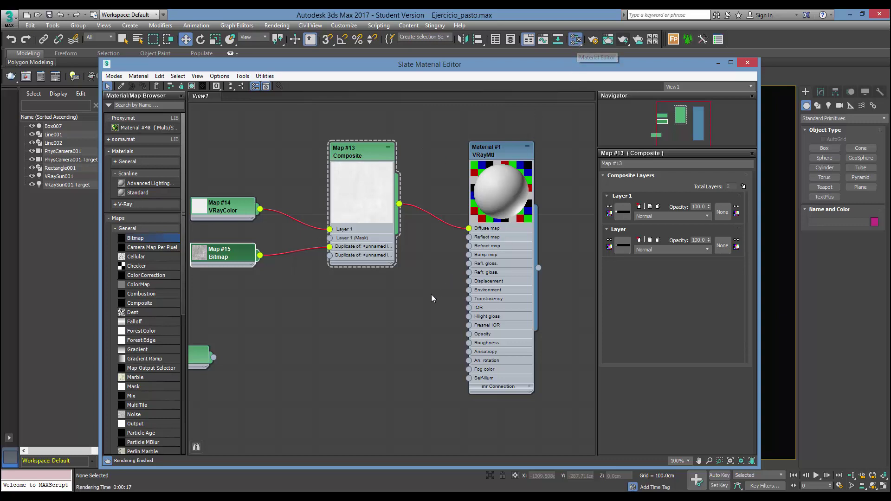
Show Material #1's VRayMtl parameters and recentre the Slate Material Editor on screen.
middle_click_drag(408, 295, 409, 298)
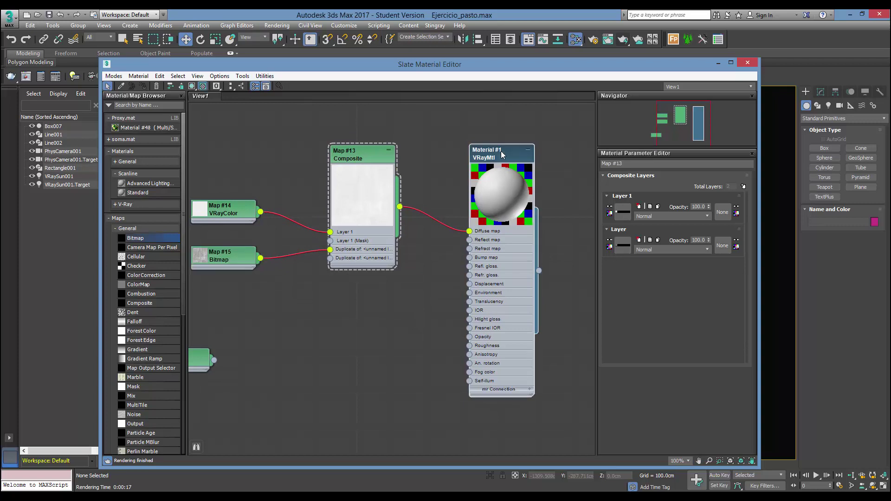
double_click(501, 151)
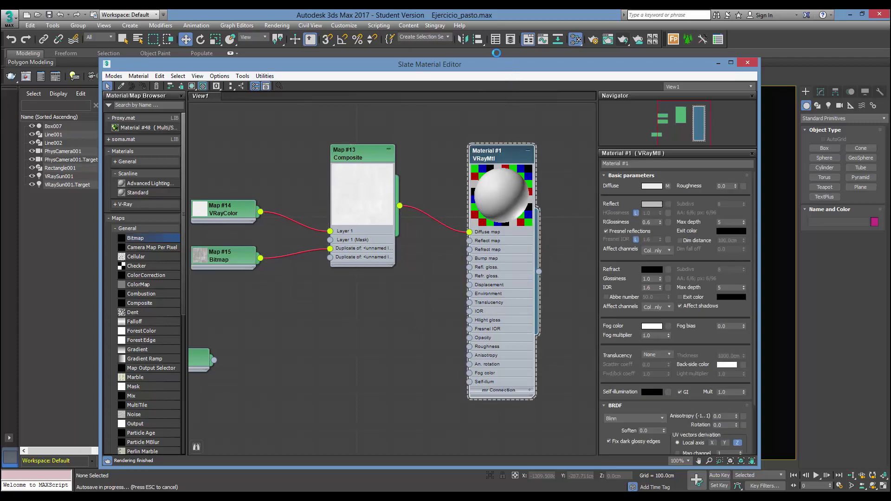
mouse_move(494, 62)
left_mouse_down()
mouse_move(525, 42)
mouse_move(536, 50)
mouse_move(494, 83)
left_mouse_up()
key("m")
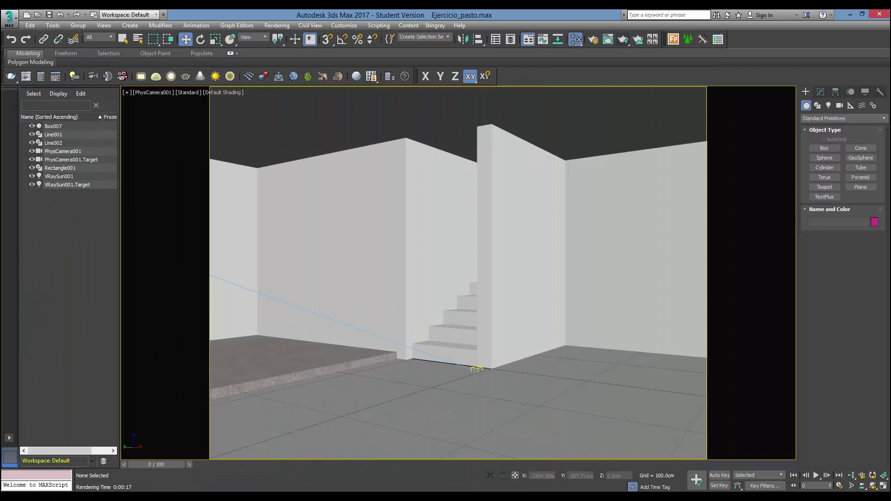
key("m")
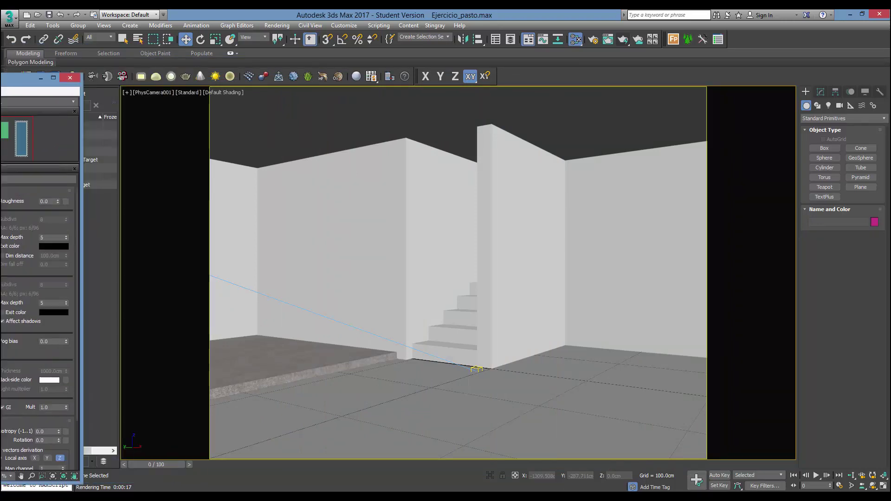
left_click_drag(118, 84, 684, 54)
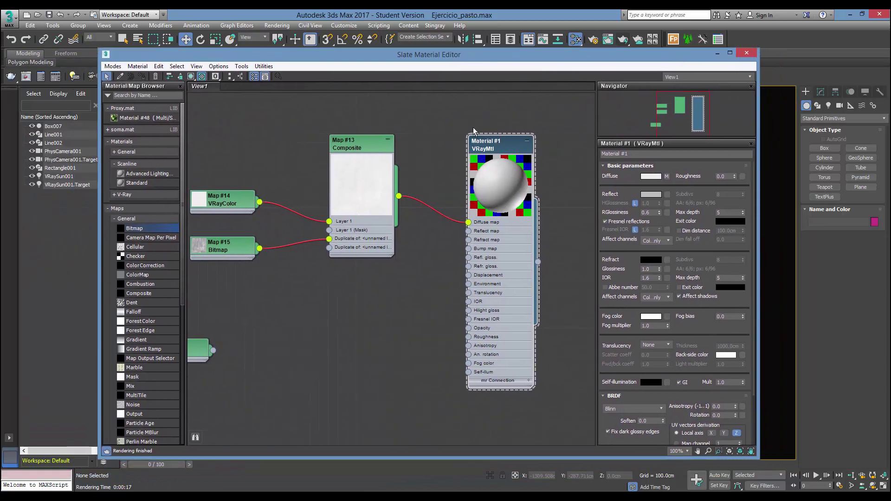
Preview the concrete Map #15 Bitmap large and delete the spare duplicate Bitmap node.
scroll(436, 139, "down", 1)
scroll(418, 218, "down", 1)
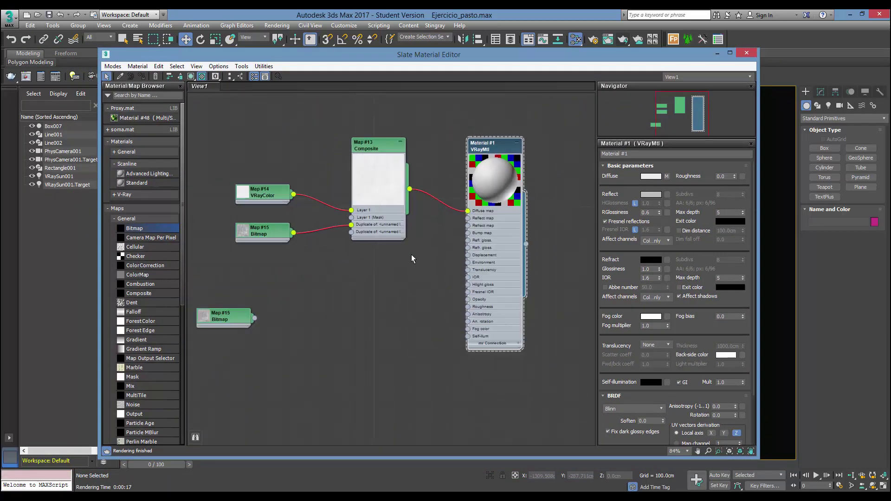
scroll(421, 255, "up", 1)
scroll(422, 256, "up", 1)
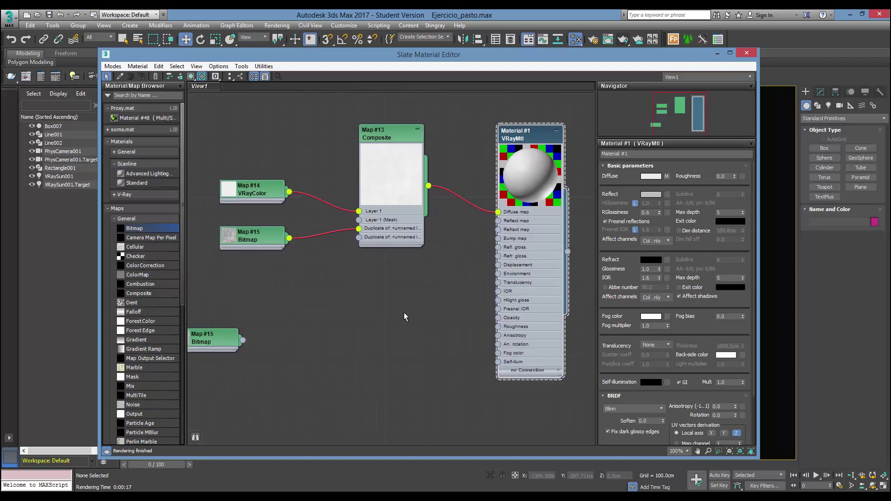
double_click(247, 238)
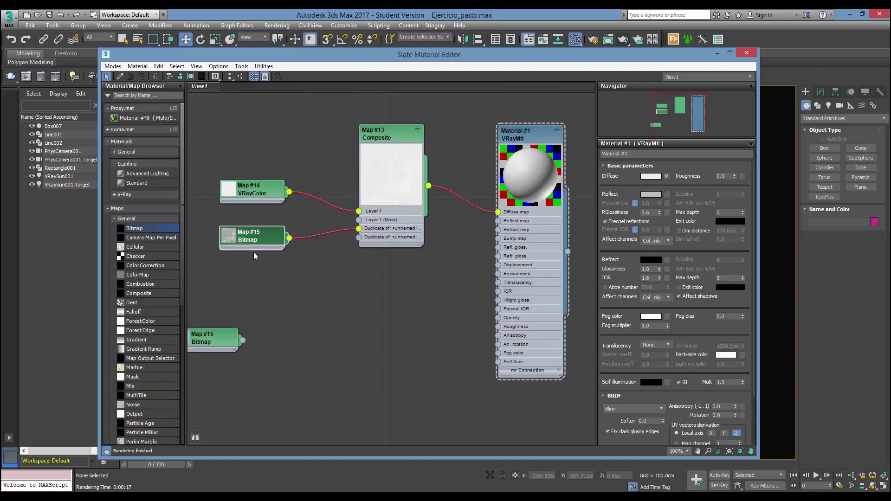
double_click(227, 243)
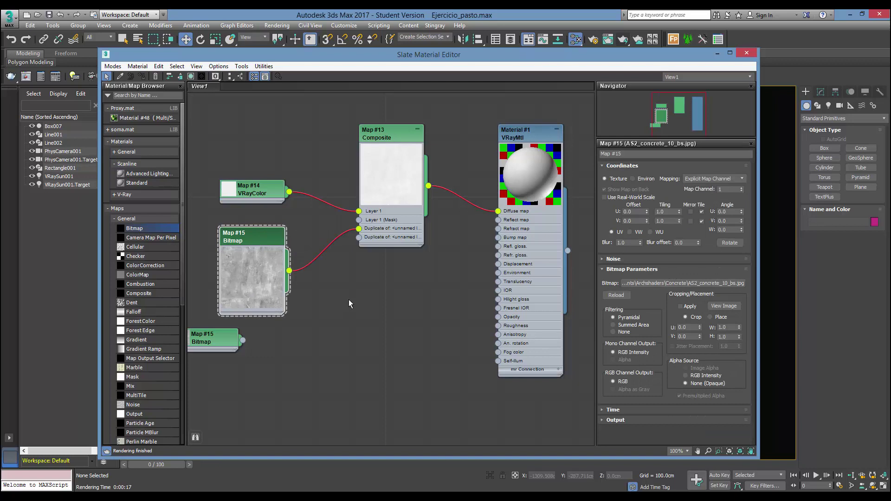
middle_click_drag(213, 343, 269, 264)
left_click_drag(268, 265, 233, 339)
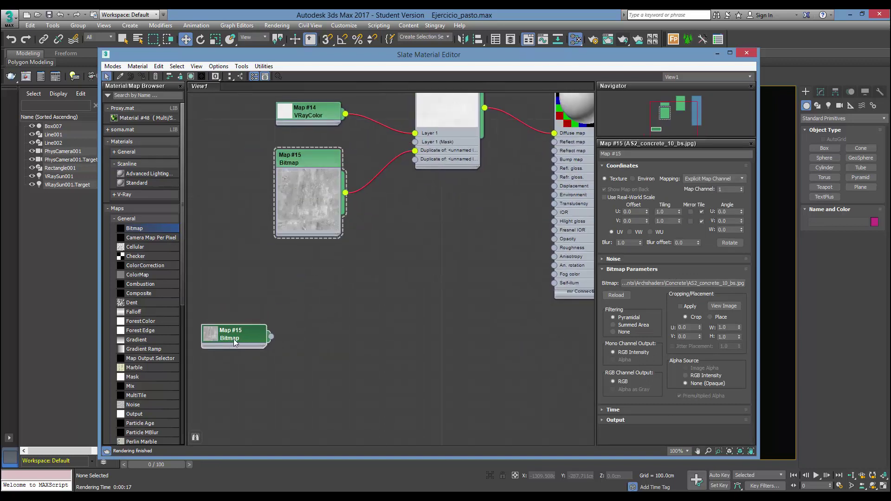
key("Delete")
Connect Map #15's output to Material #1's Reflect map and show its parameters.
mouse_move(230, 340)
middle_mouse_down()
mouse_move(346, 302)
mouse_move(274, 285)
middle_mouse_up()
scroll(346, 302, "up", 1)
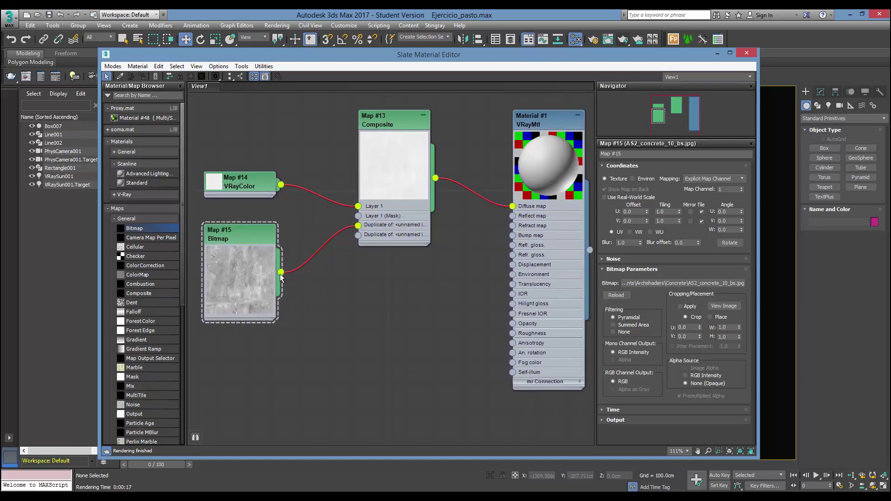
mouse_move(281, 272)
left_mouse_down()
mouse_move(516, 225)
mouse_move(513, 216)
left_mouse_up()
mouse_move(444, 292)
middle_mouse_down()
mouse_move(425, 232)
mouse_move(421, 314)
middle_mouse_up()
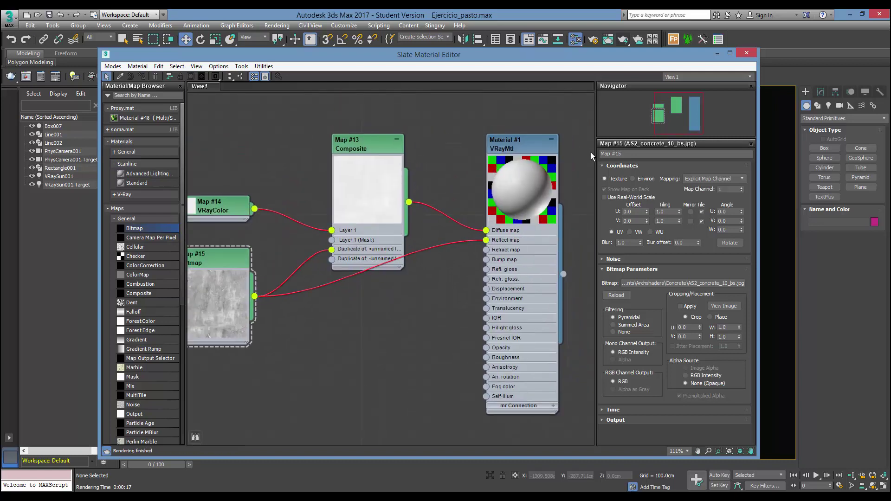
double_click(536, 144)
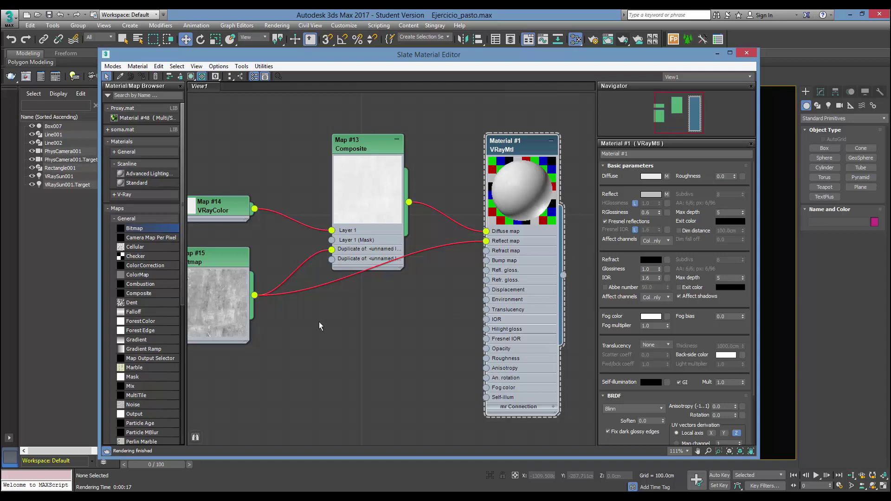
Remove the Map #15 wire from Material #1's Reflect map, leaving only Diffuse mapped.
middle_click_drag(318, 326, 384, 248)
scroll(384, 249, "up", 1)
scroll(384, 249, "up", 4)
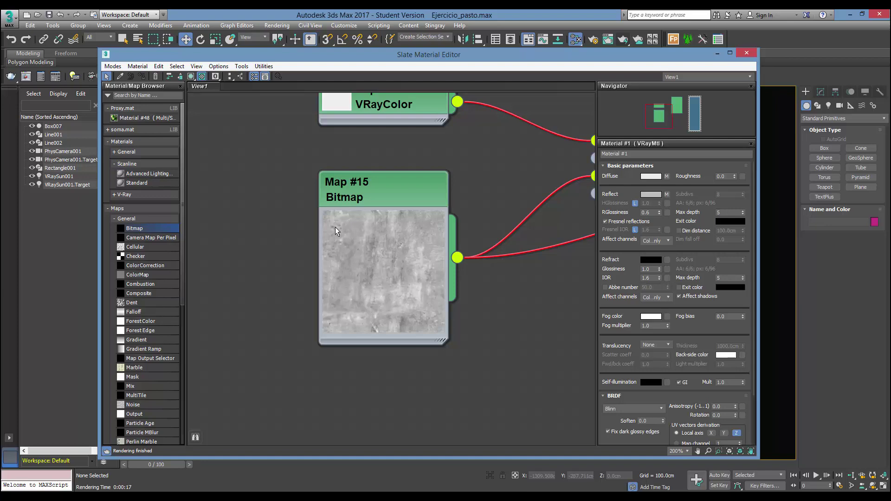
middle_click_drag(483, 300, 394, 316)
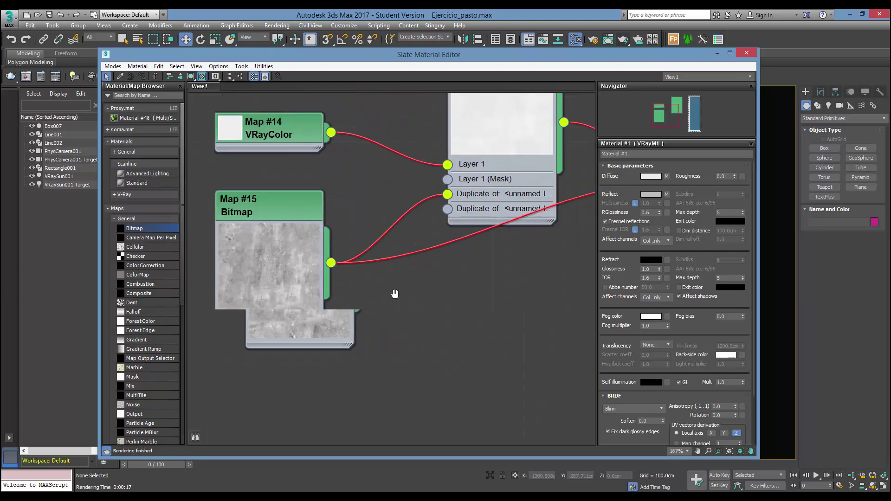
scroll(466, 291, "down", 3)
scroll(464, 279, "down", 1)
middle_click_drag(456, 277, 398, 261)
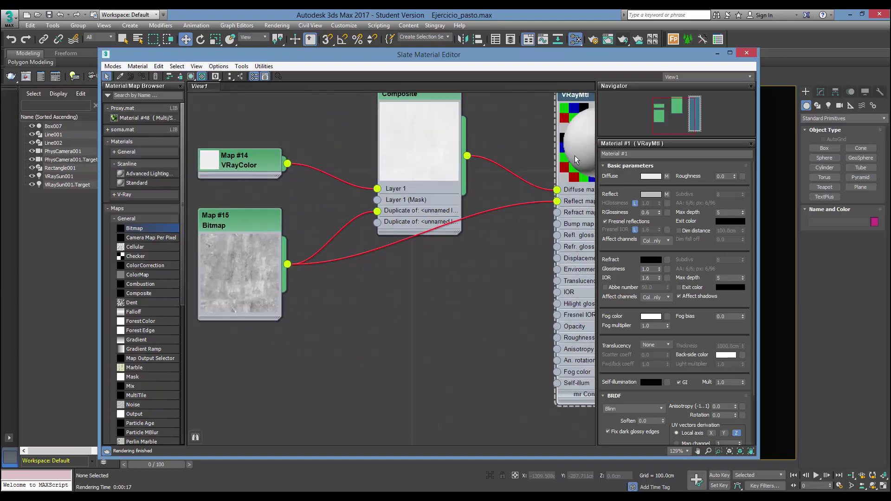
scroll(456, 190, "up", 3)
scroll(505, 231, "down", 3)
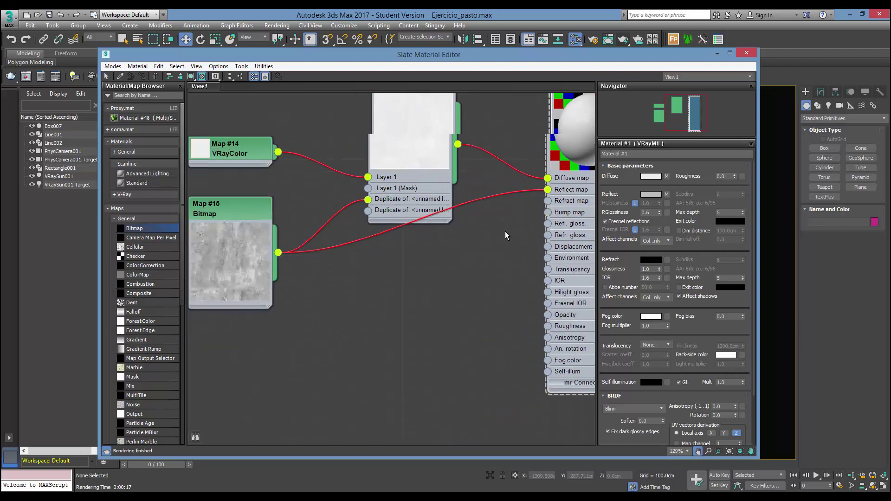
left_click_drag(552, 187, 405, 334)
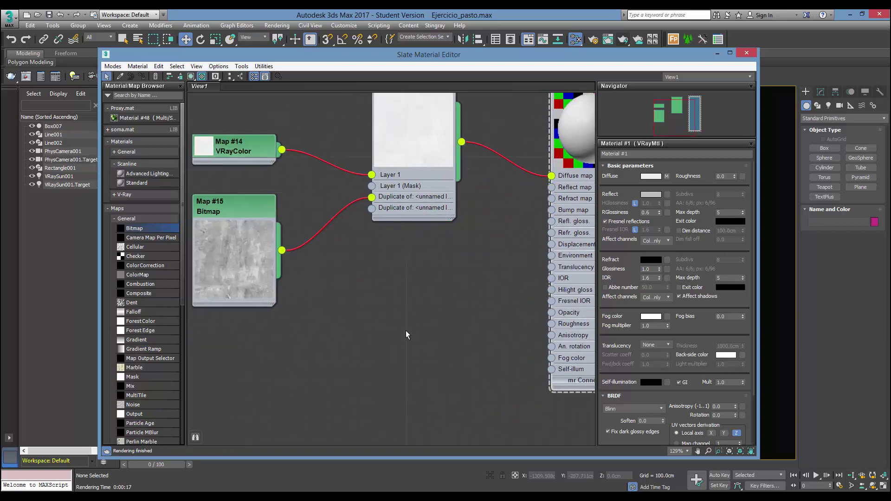
middle_click_drag(401, 330, 425, 301)
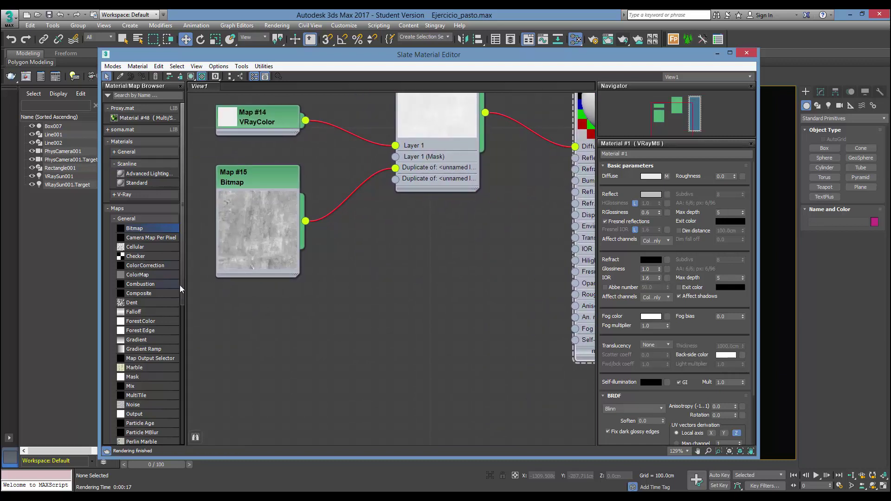
Show the concrete Map #15 Bitmap's Output rollout curve settings.
left_click_drag(183, 280, 174, 391)
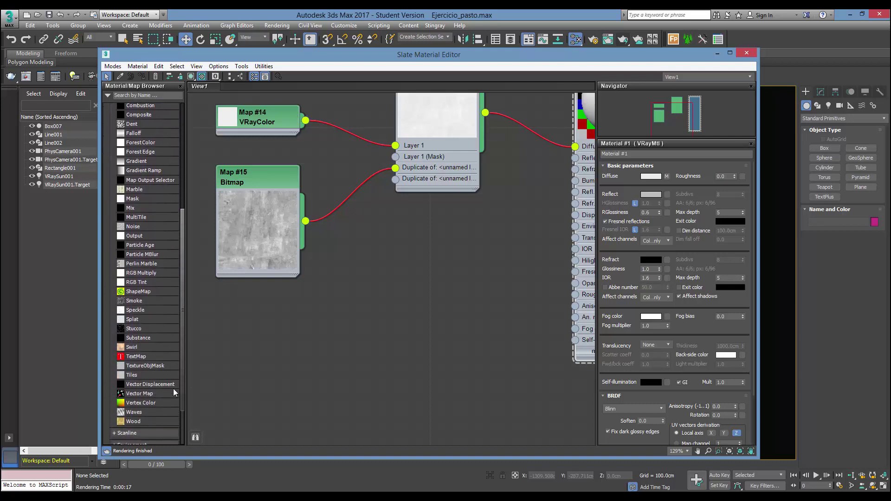
left_click_drag(174, 391, 180, 321)
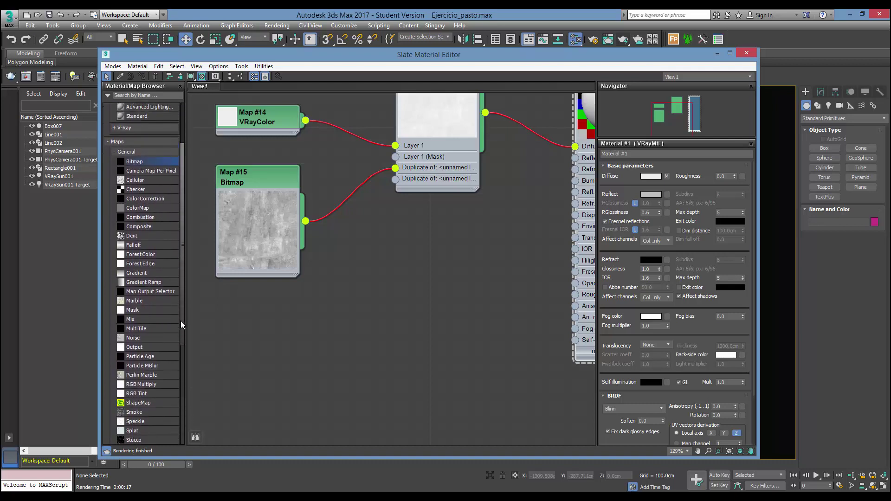
double_click(245, 180)
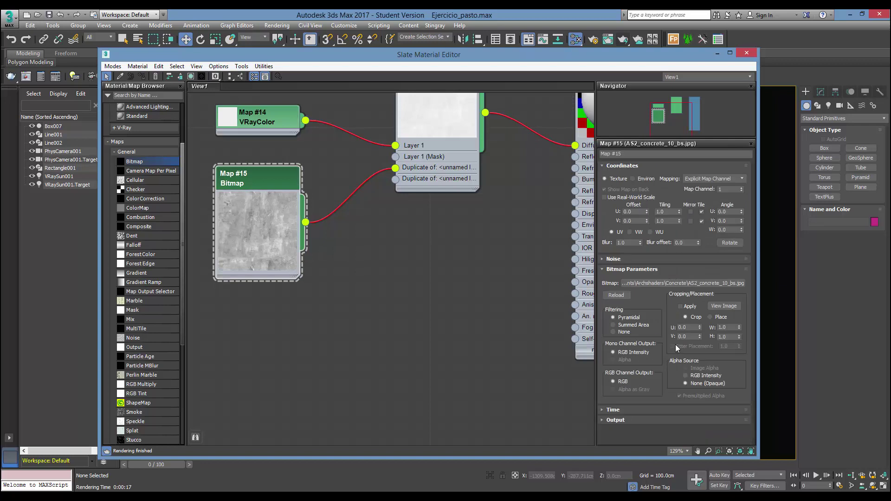
left_click(615, 420)
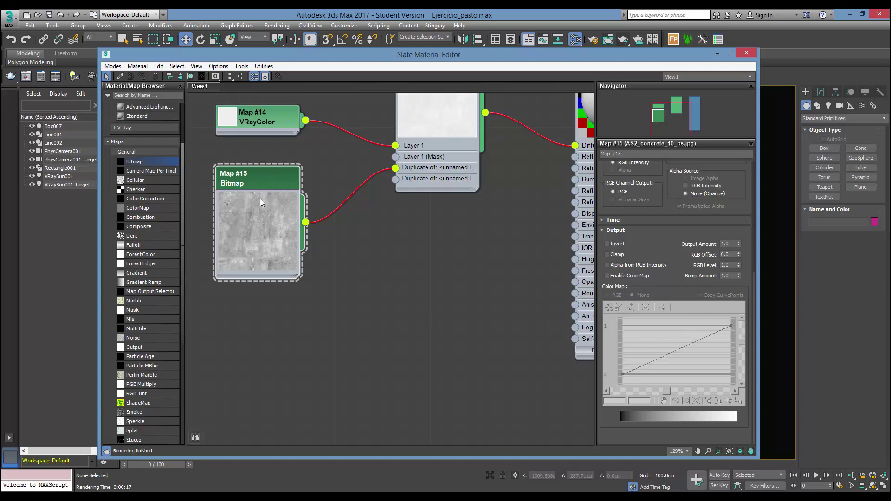
Add a Maps > General > Output node from the Material/Map Browser to the canvas.
middle_click_drag(432, 271, 378, 300)
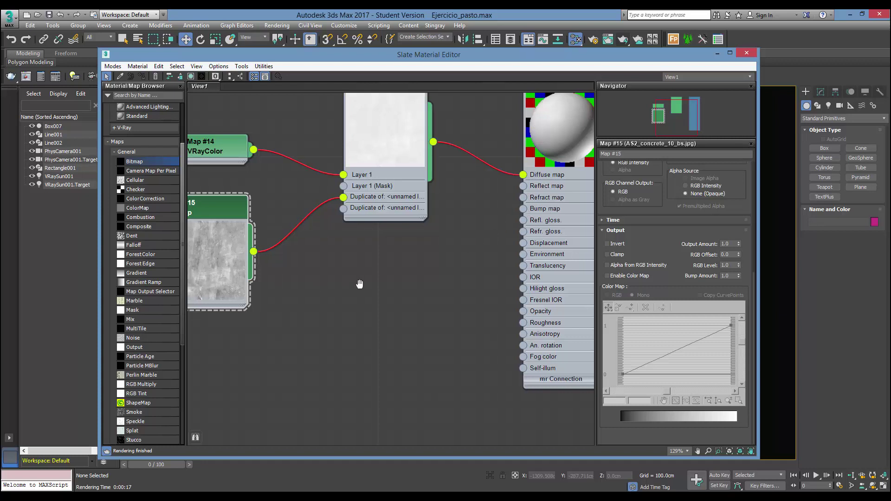
middle_click_drag(360, 224, 405, 227)
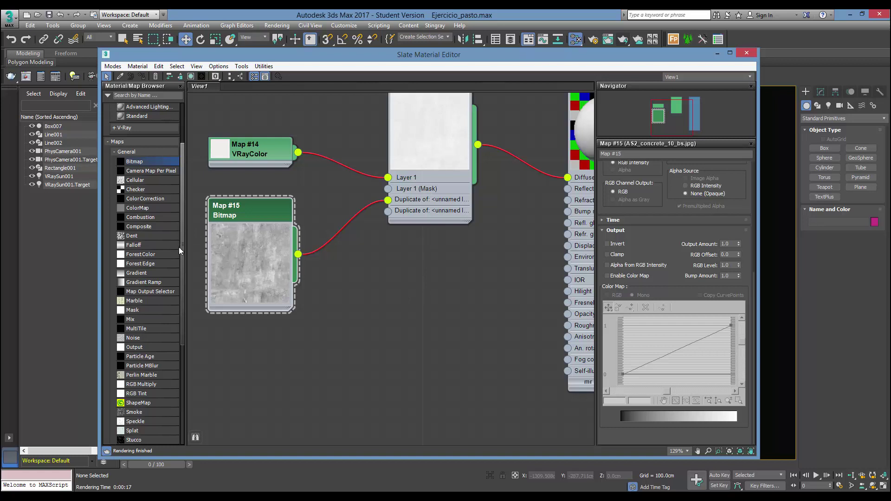
left_click_drag(145, 344, 287, 342)
Feed Map #15 into Output node Map #16's Map input and check Enable Color Map.
left_click_drag(416, 309, 417, 309)
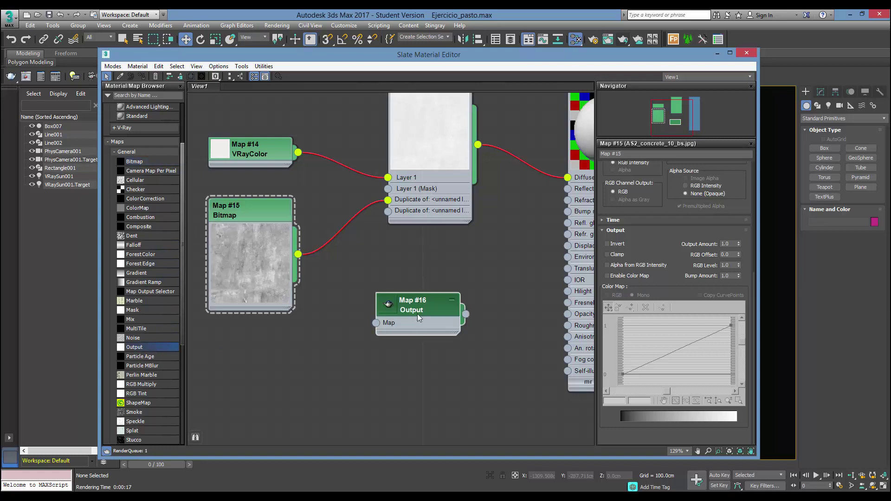
double_click(449, 311)
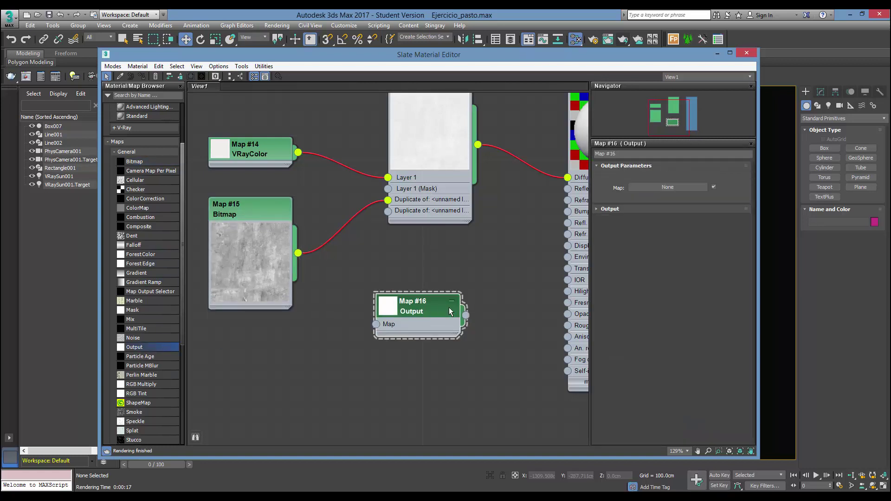
left_click(635, 209)
middle_click_drag(377, 268, 370, 269)
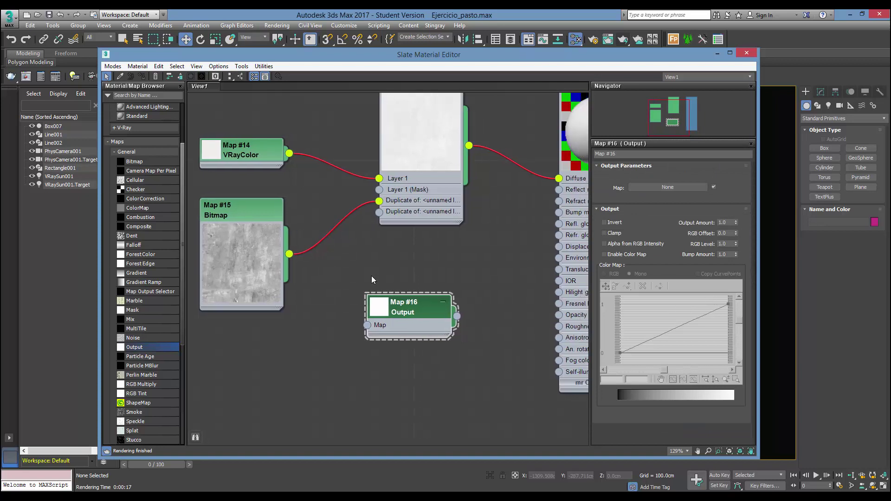
left_click_drag(399, 310, 411, 299)
left_click_drag(289, 254, 379, 313)
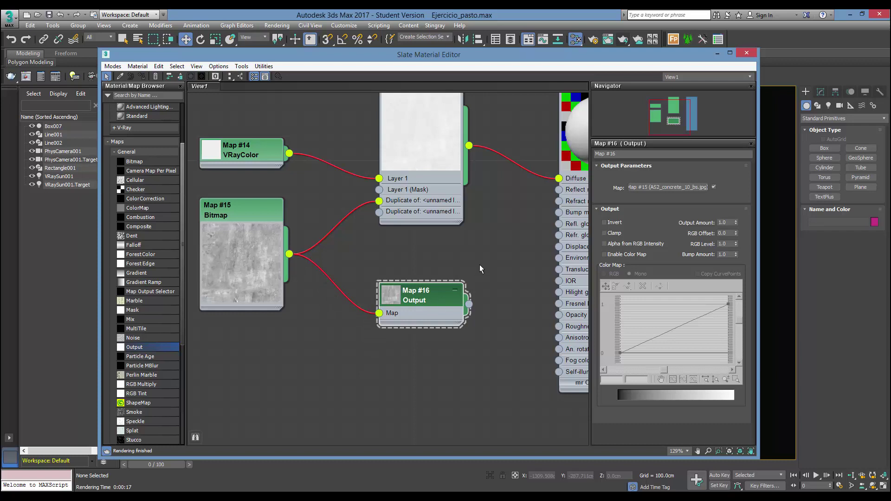
middle_click_drag(420, 302, 386, 302)
left_click(624, 255)
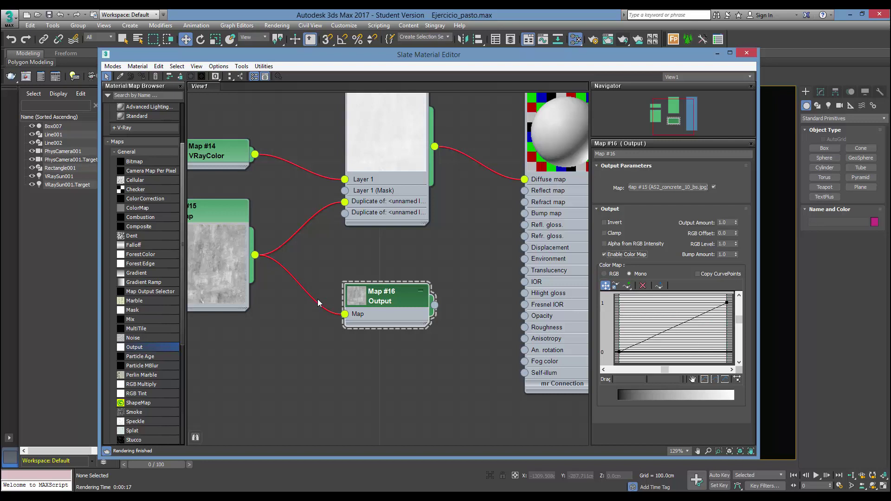
Raise the start point of Map #16's colour-map curve from 0 to 0.5.
middle_click_drag(336, 279, 399, 268)
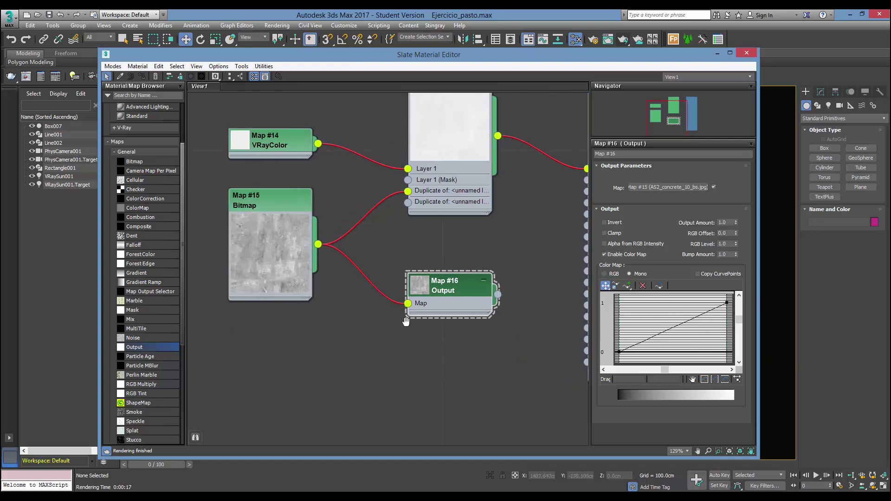
middle_click_drag(406, 323, 381, 333)
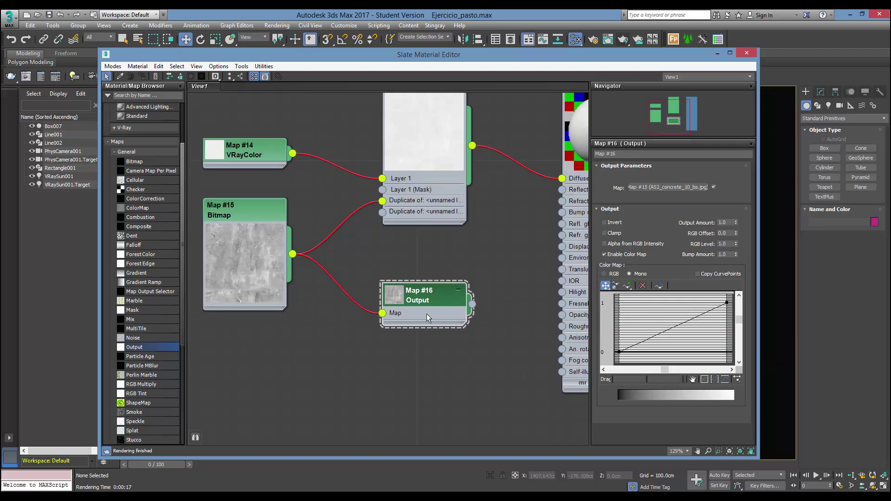
scroll(397, 298, "up", 3)
scroll(396, 296, "up", 2)
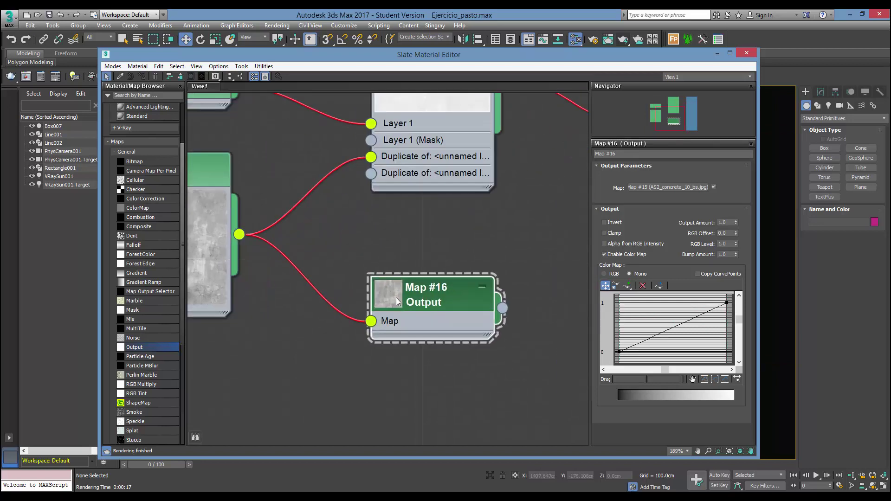
double_click(396, 297)
left_click_drag(404, 327, 402, 274)
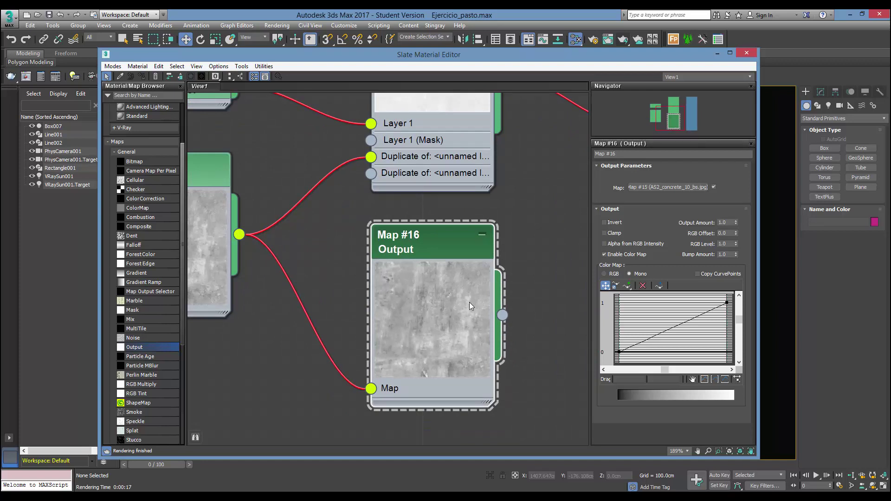
left_click(619, 352)
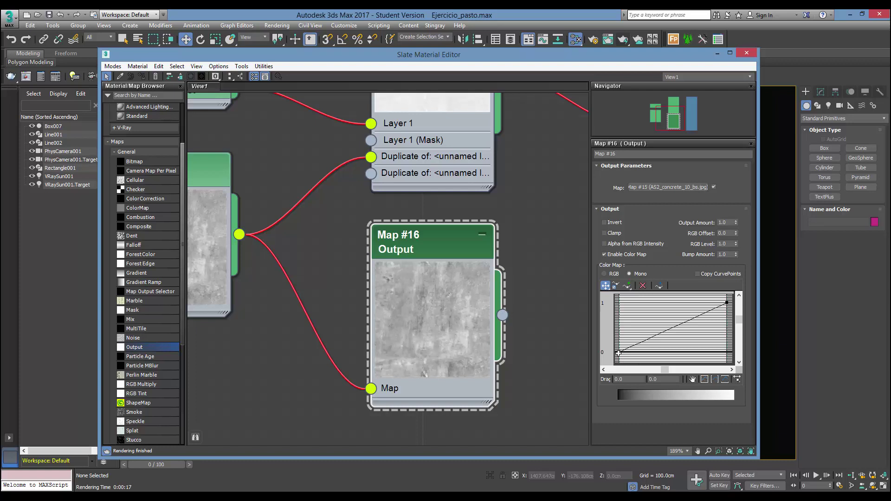
double_click(659, 379)
type("0.5")
key("Return")
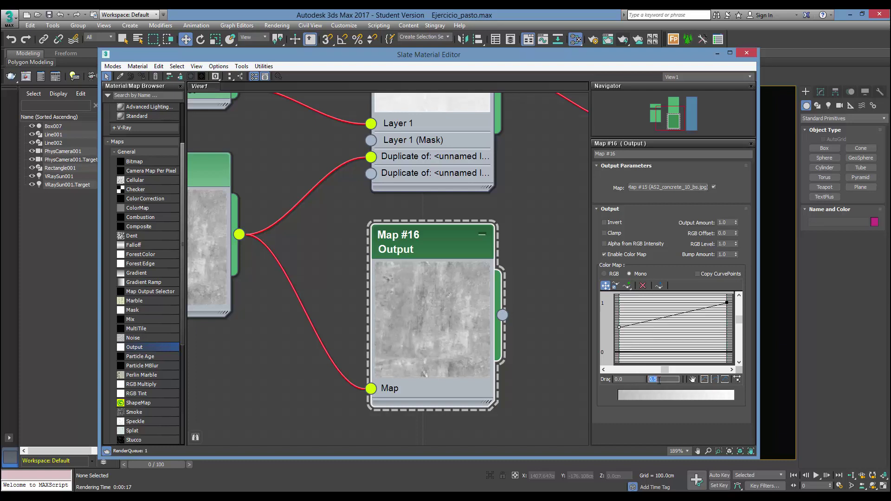
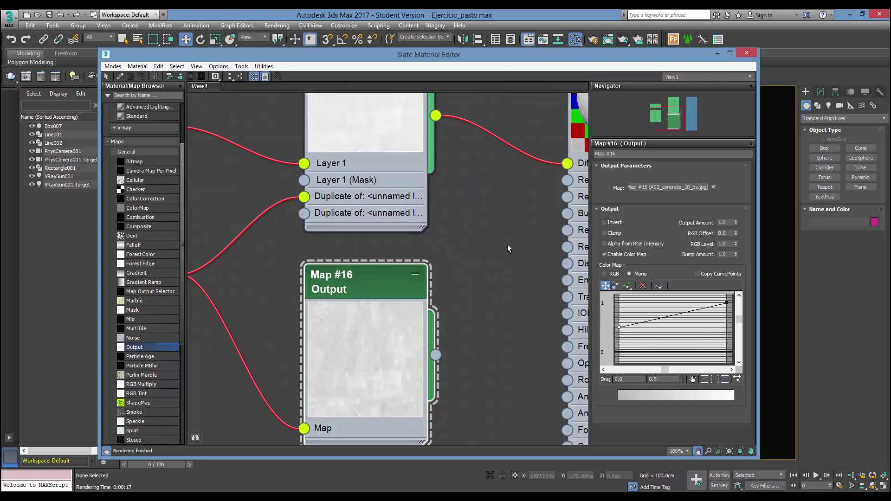
Bring the Material #1 VRayMtl node into view and display its basic parameters.
middle_click_drag(507, 244, 439, 170)
scroll(439, 170, "down", 1)
middle_click_drag(442, 100, 450, 169)
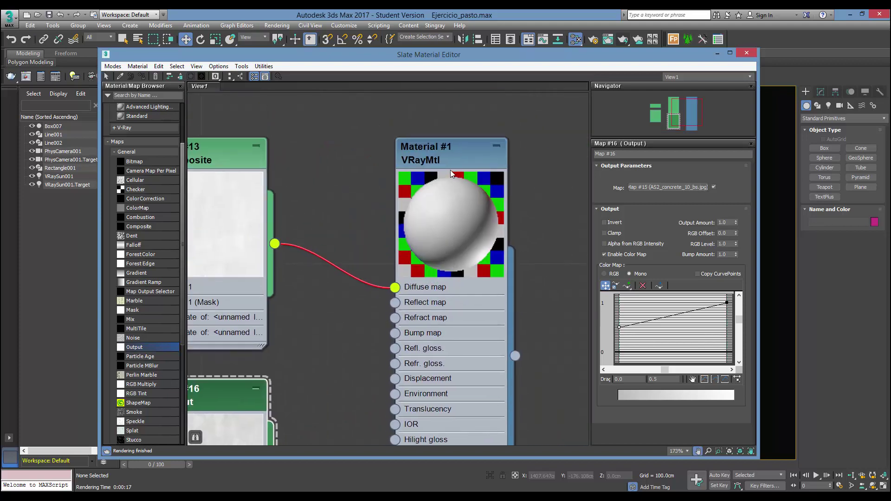
double_click(450, 169)
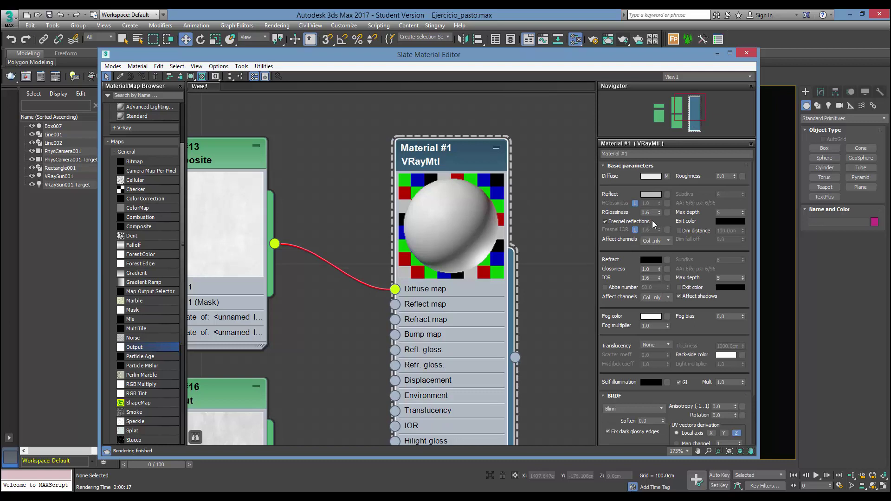
Try a different Reflect grey in the Color Selector, then cancel to keep the original.
left_click(650, 195)
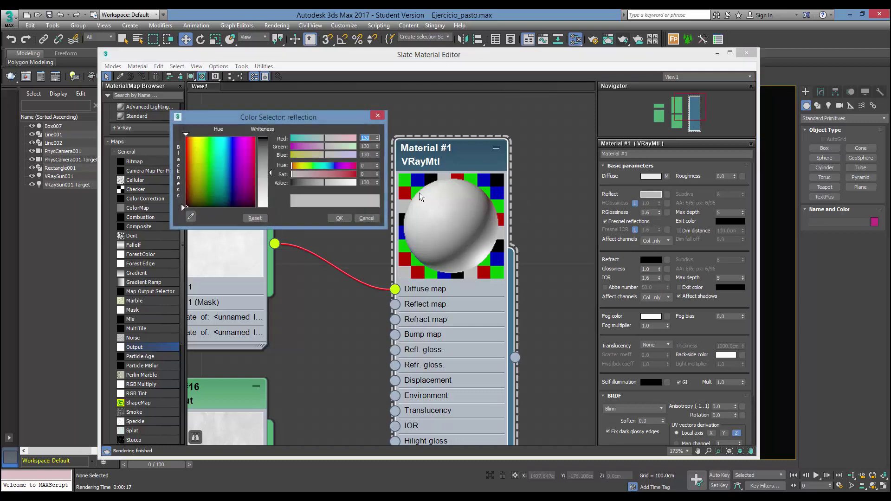
left_click(377, 181)
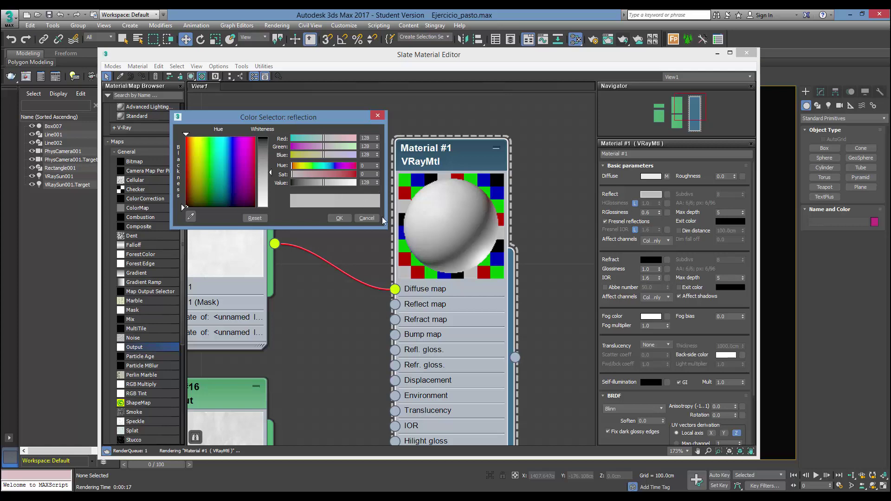
left_click(366, 219)
scroll(544, 232, "down", 2)
Open Map #16 Output and lower its colour-map curve end point to 0.9.
scroll(536, 183, "down", 3)
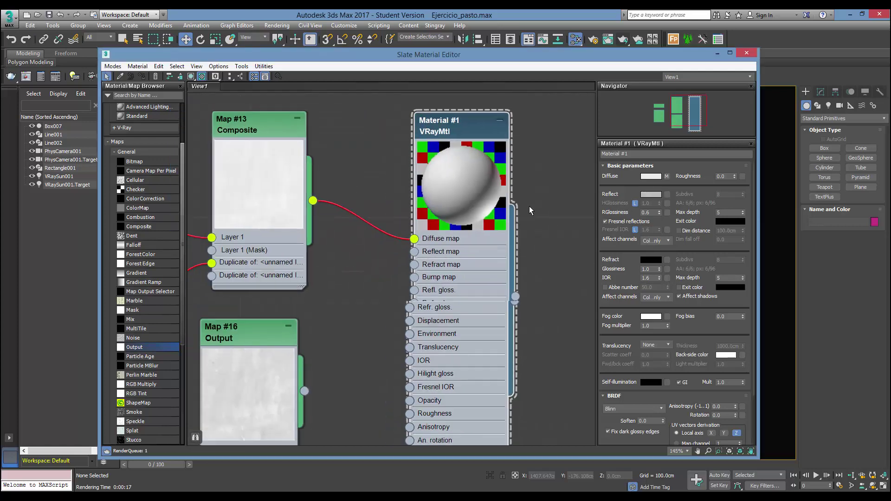
middle_click_drag(412, 288, 466, 236)
double_click(395, 234)
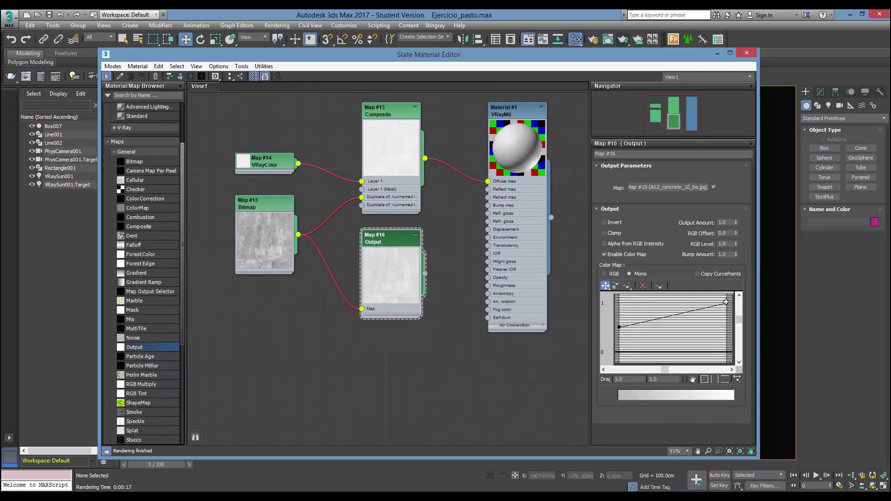
left_click(726, 302)
scroll(352, 269, "up", 2)
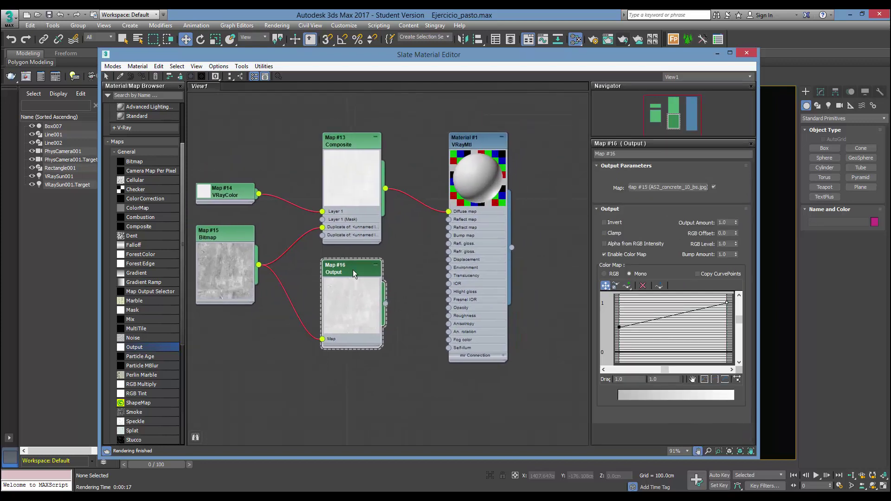
scroll(451, 295, "up", 2)
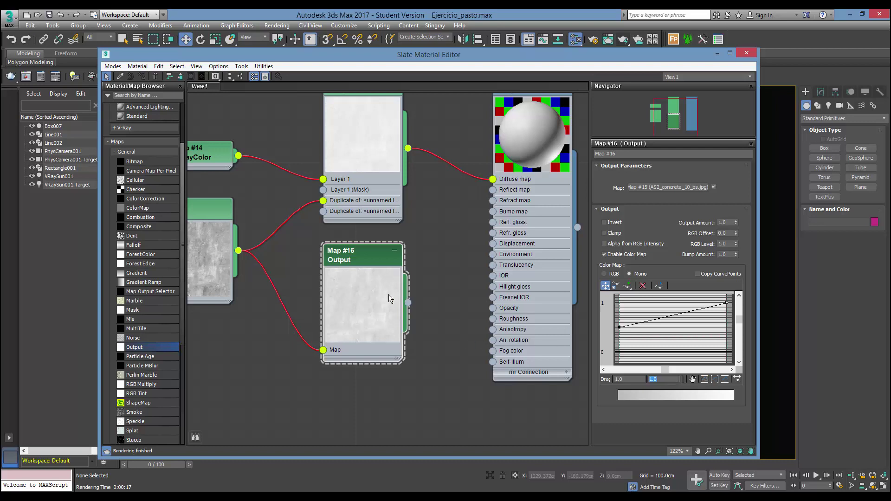
type("9")
key("Return")
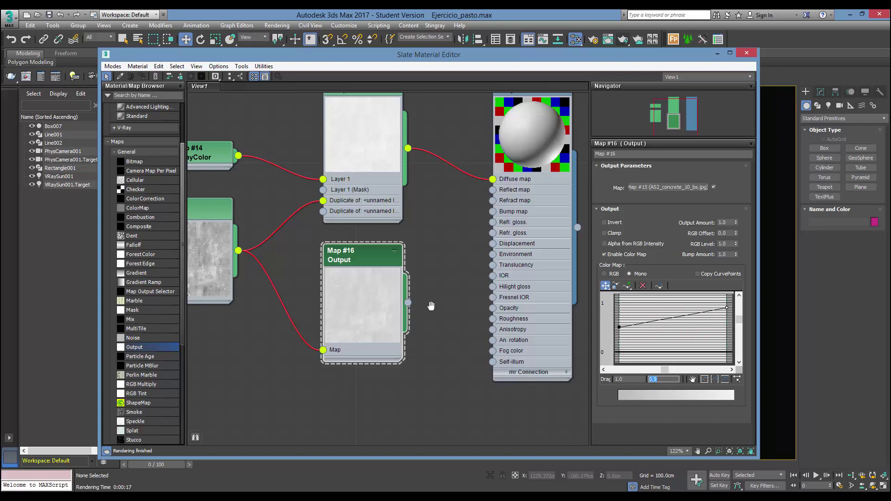
Restore the Map #16 curve end point to 1.0.
middle_click_drag(429, 303, 536, 332)
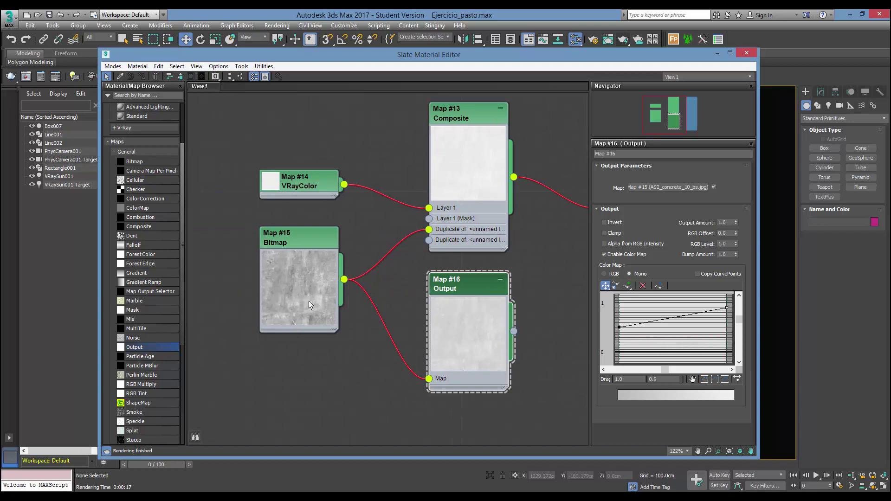
middle_click_drag(336, 319, 308, 260)
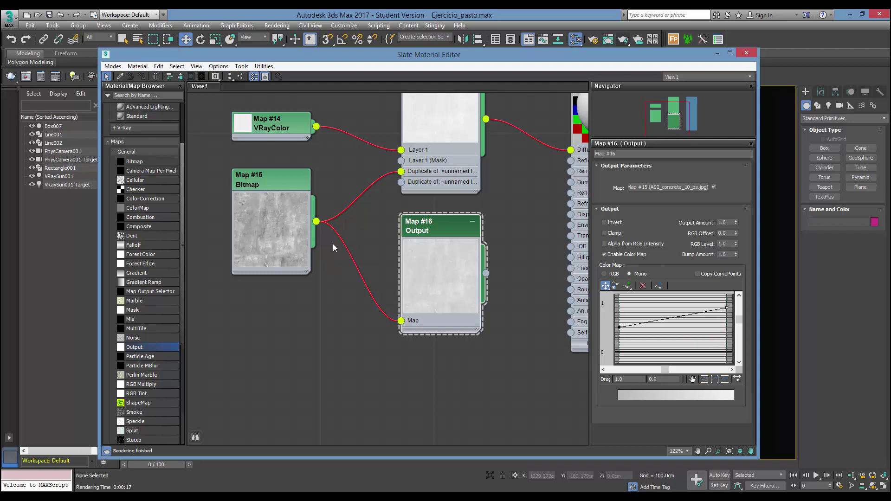
double_click(670, 379)
type("1.0")
key("Return")
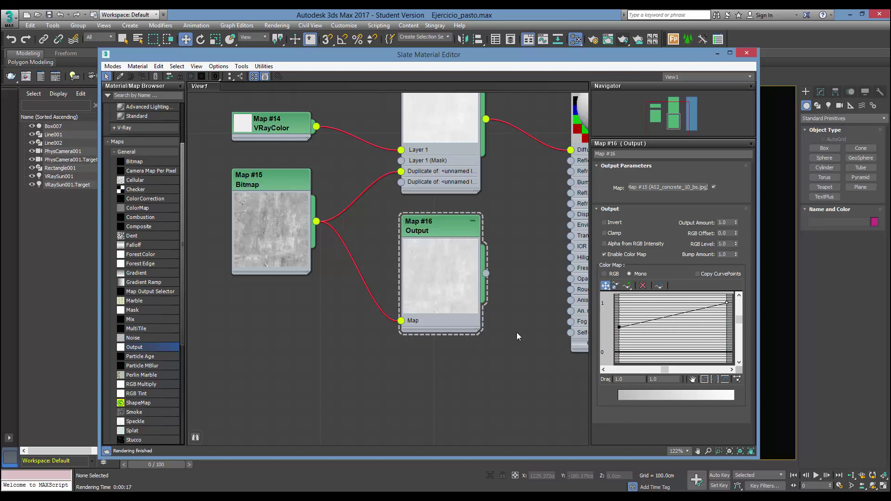
Wire Map #16 Output's output socket into Material #1's Reflect map socket.
middle_click_drag(486, 274, 364, 343)
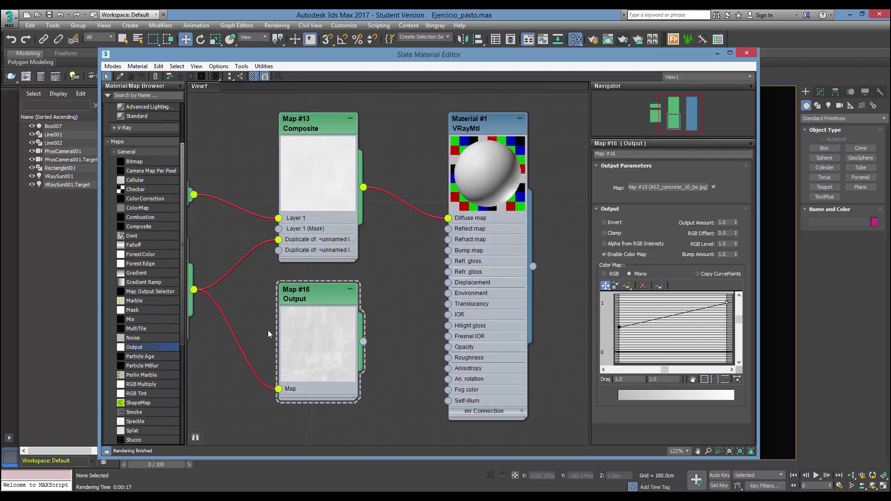
middle_click_drag(269, 330, 313, 329)
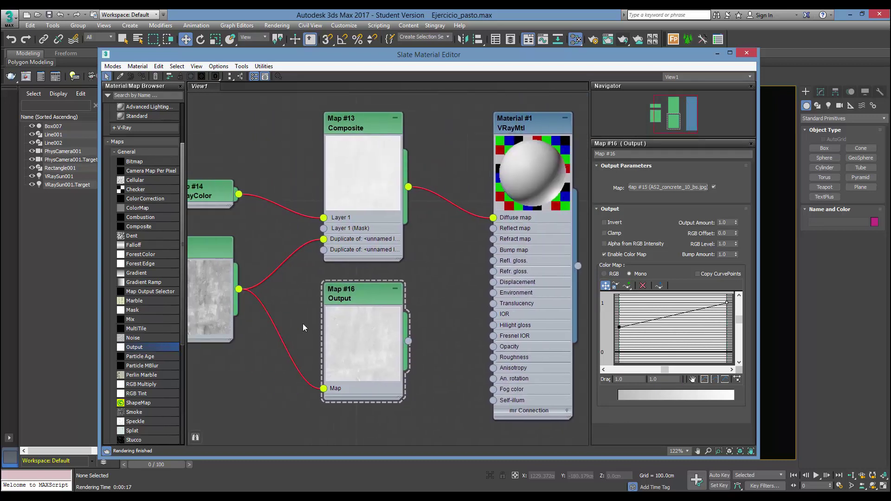
middle_click_drag(464, 319, 388, 326)
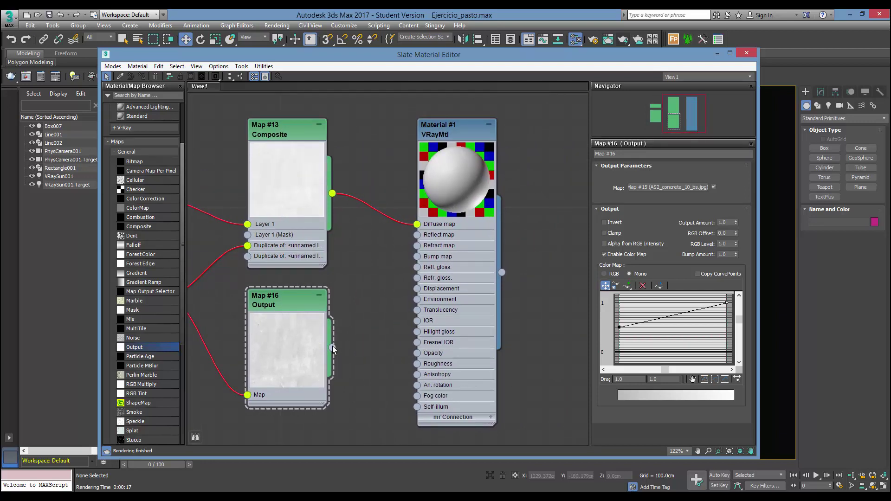
mouse_move(332, 347)
left_mouse_down()
mouse_move(394, 281)
mouse_move(416, 235)
left_mouse_up()
middle_click_drag(408, 225, 488, 196)
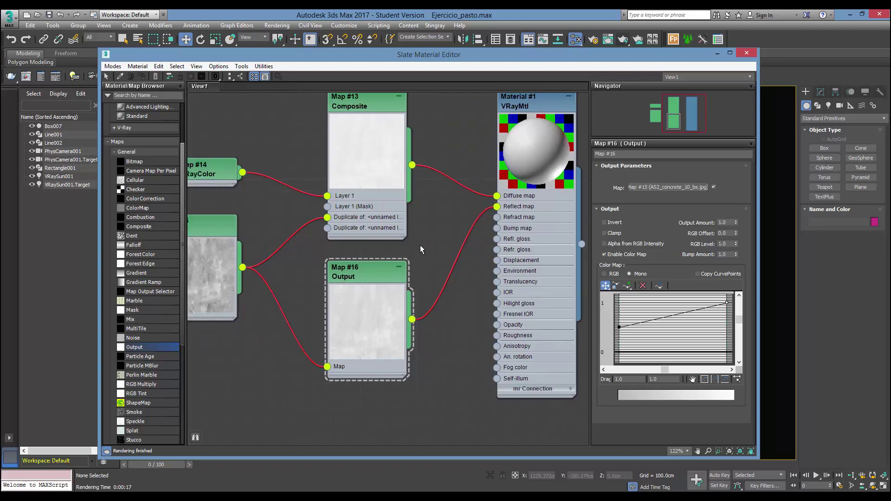
scroll(534, 209, "up", 3)
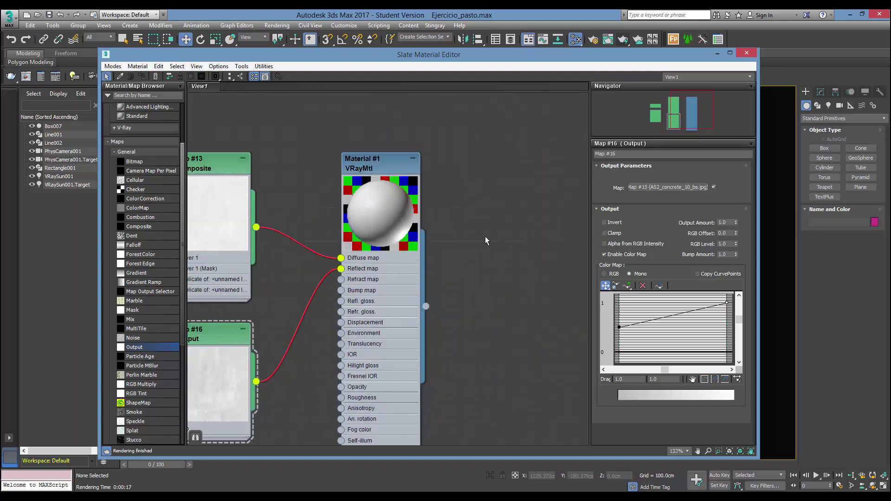
middle_click_drag(485, 236, 352, 204)
scroll(343, 207, "up", 1)
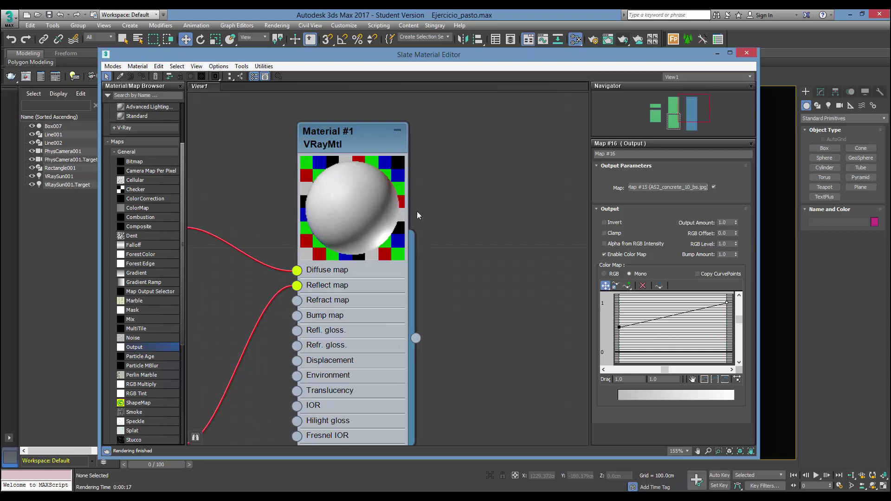
scroll(416, 210, "down", 1)
scroll(464, 205, "down", 1)
scroll(484, 250, "down", 2)
scroll(484, 250, "down", 2)
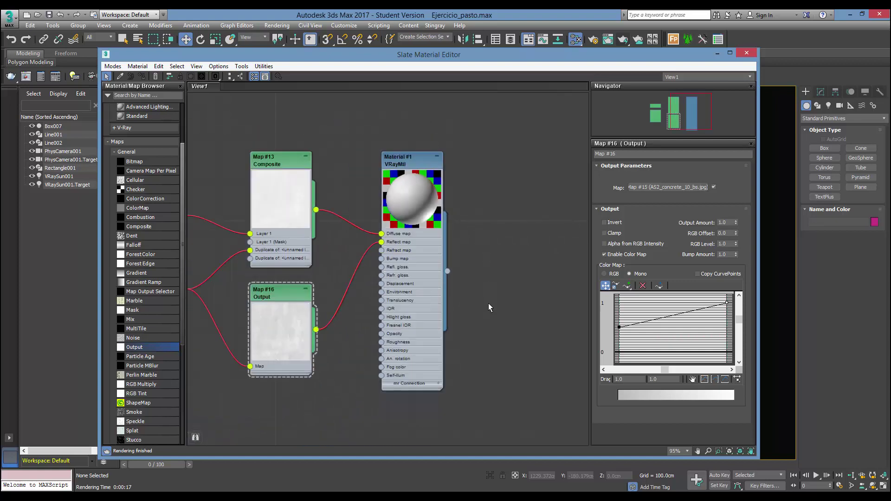
scroll(488, 303, "down", 2)
double_click(483, 153)
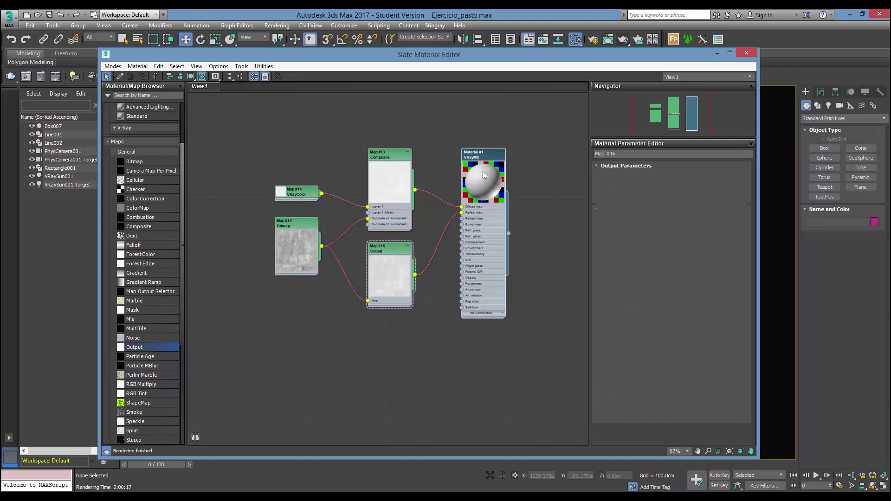
scroll(412, 332, "up", 1)
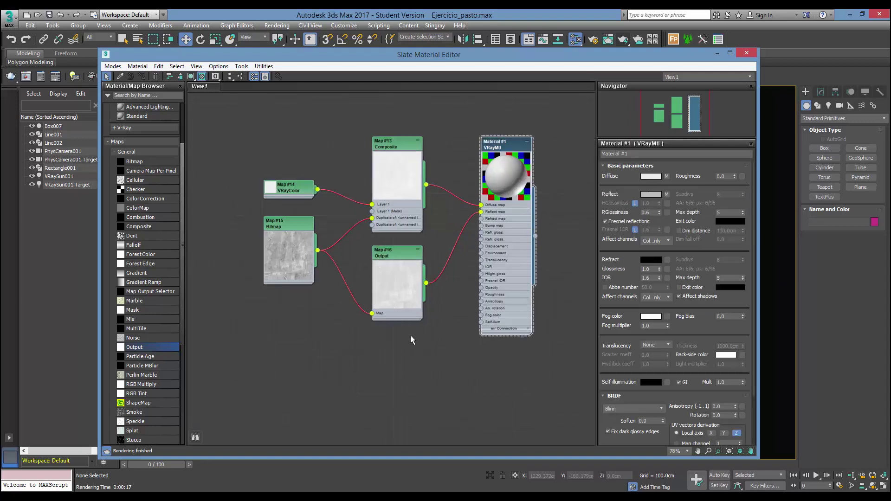
scroll(411, 335, "up", 1)
scroll(385, 345, "up", 1)
scroll(400, 310, "up", 1)
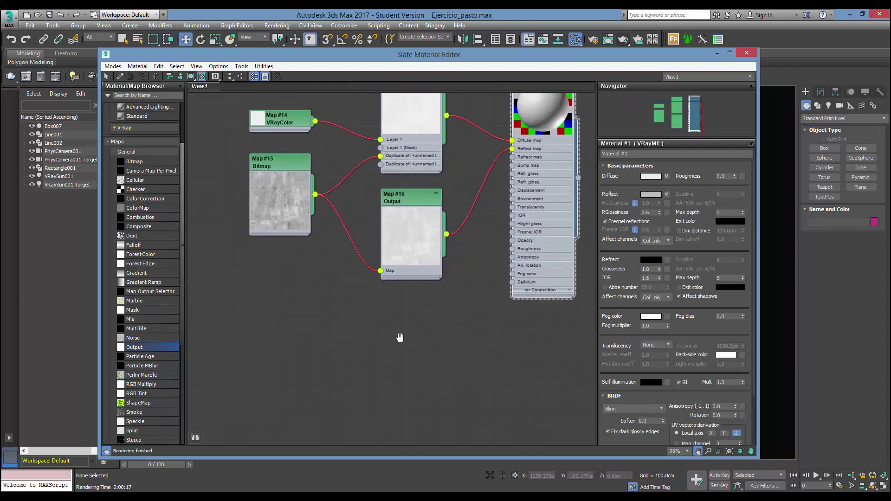
middle_click_drag(401, 314, 385, 360)
double_click(654, 213)
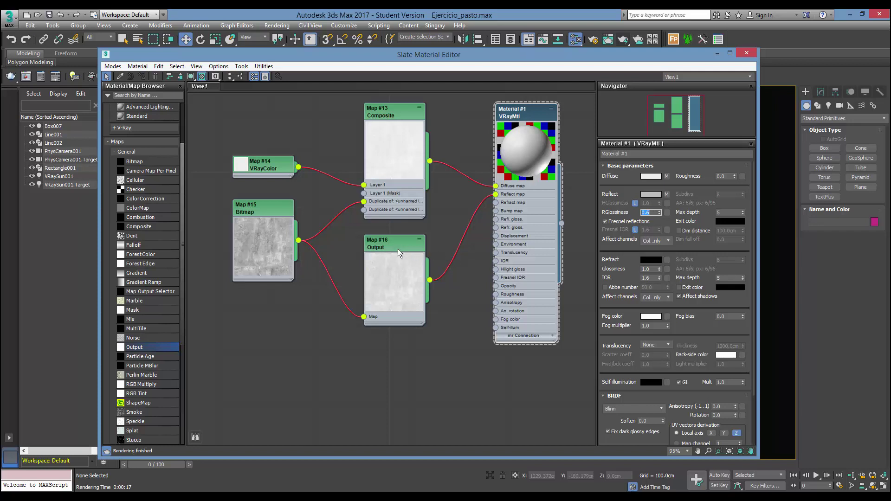
middle_click_drag(398, 300, 393, 302)
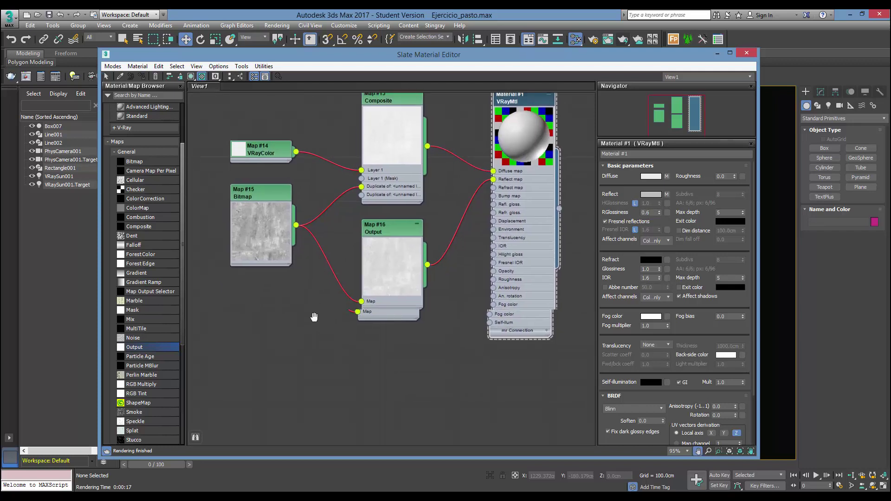
middle_click_drag(314, 348, 349, 292)
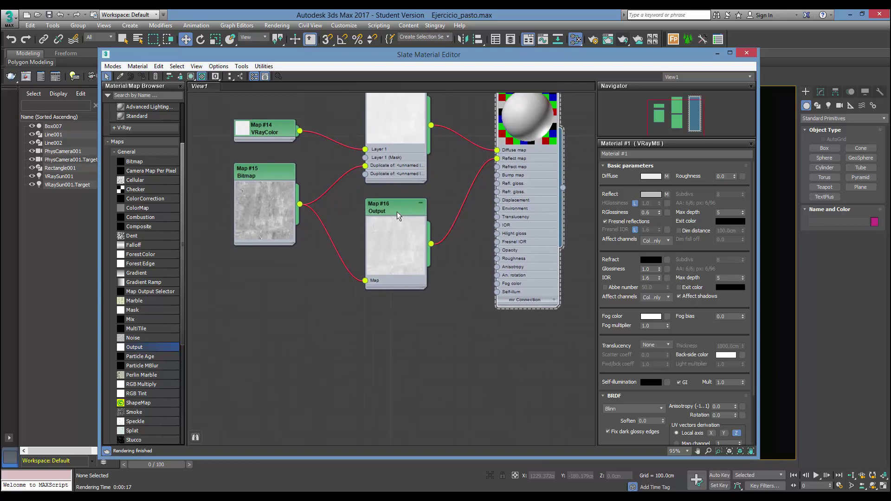
Clone the Output node as Map #17 and set its right curve point to 0.8.
left_click_drag(397, 211, 395, 332, "shift")
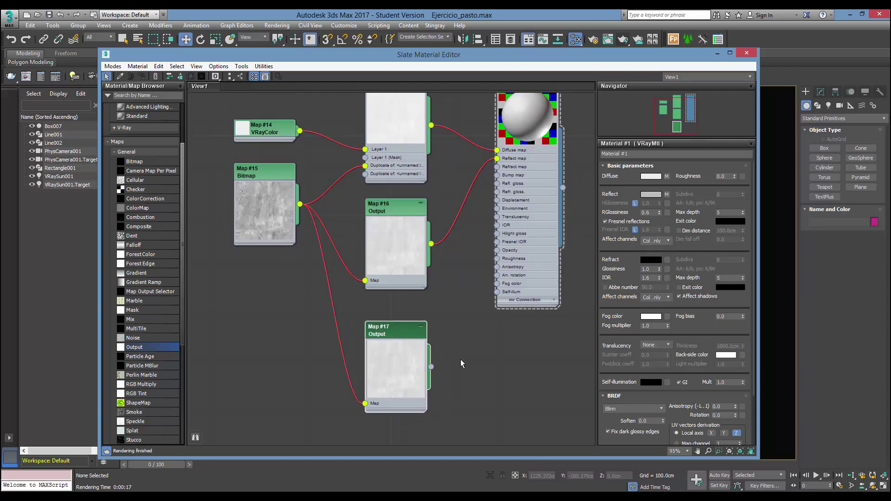
double_click(396, 333)
left_click(624, 210)
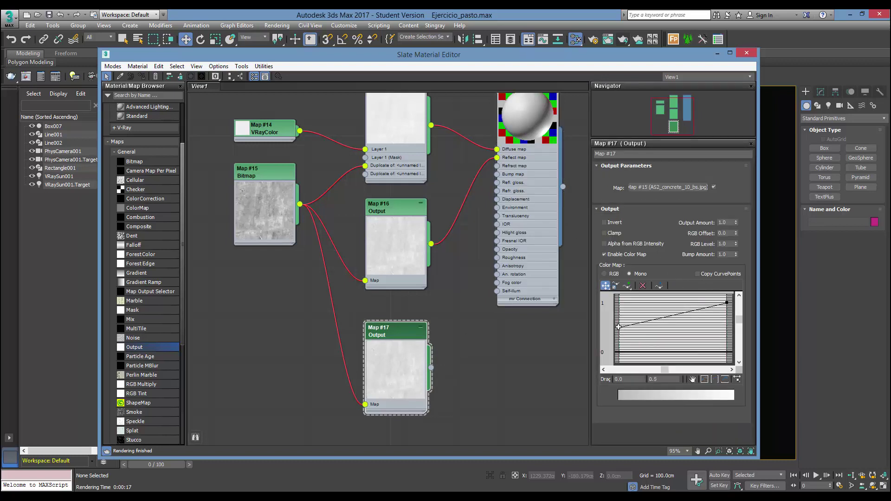
left_click(661, 379)
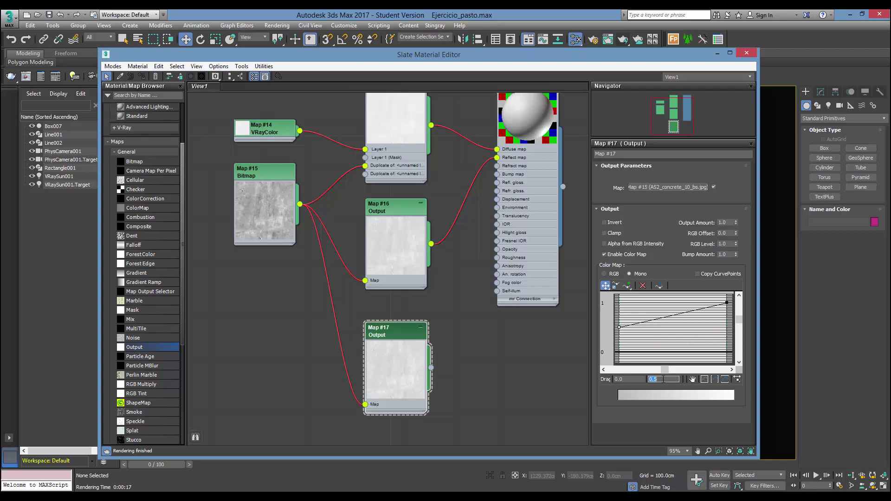
left_click(726, 303)
type("0.8")
key("Return")
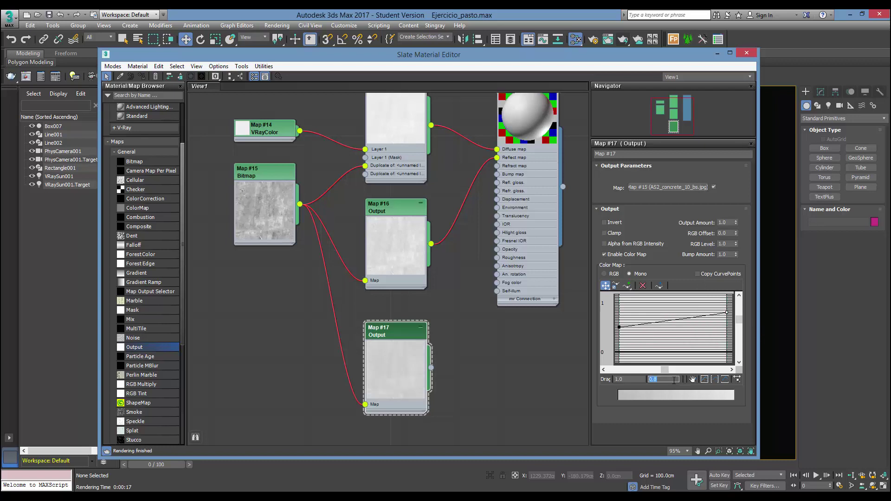
Connect Map #17 Output to Material #1's Refl. gloss input.
middle_click_drag(499, 355, 465, 387)
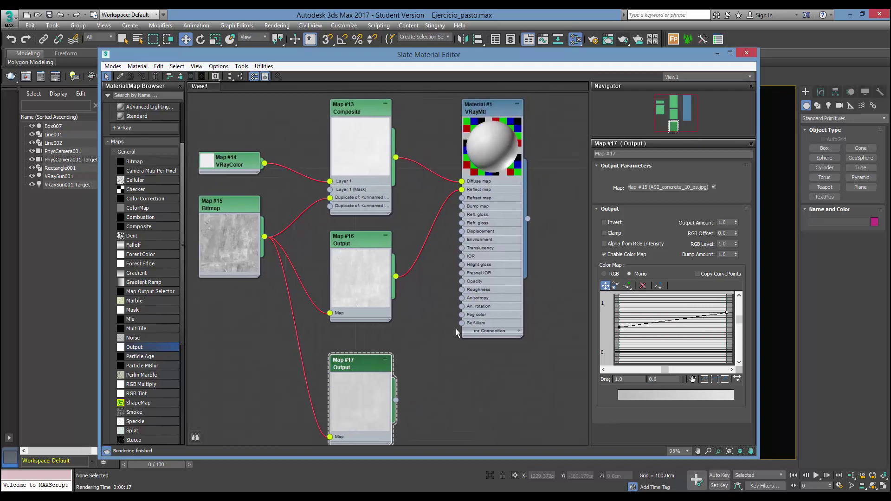
left_click_drag(485, 117, 534, 111)
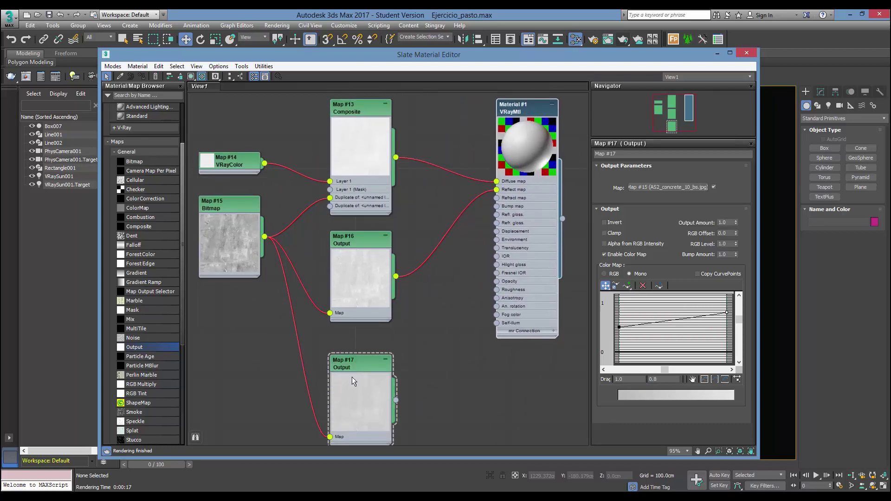
left_click_drag(395, 400, 497, 214)
Check Material #1's RGlossiness, then raise Map #17's curve point from 0.8 to 0.9.
double_click(547, 129)
double_click(650, 212)
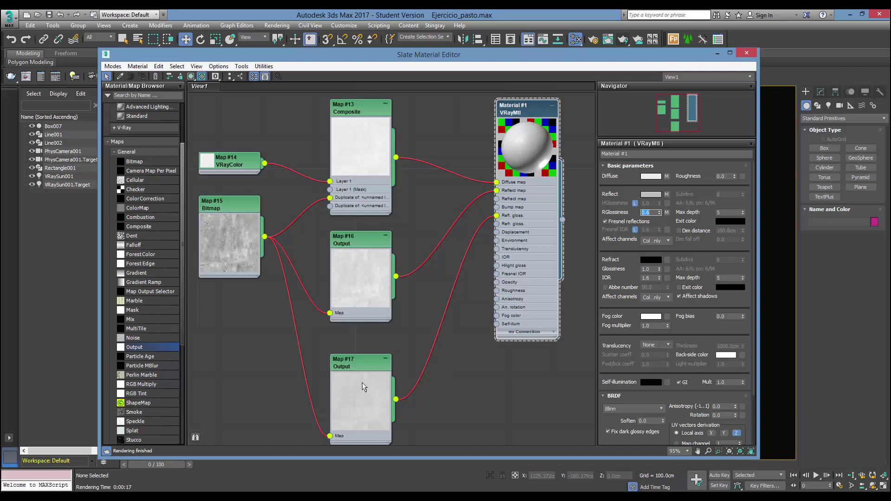
double_click(358, 363)
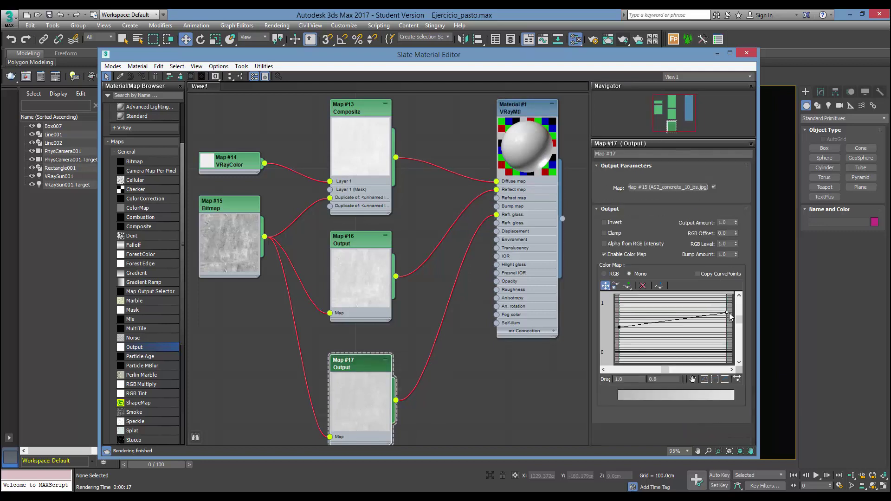
double_click(667, 379)
type("0.9")
key("Return")
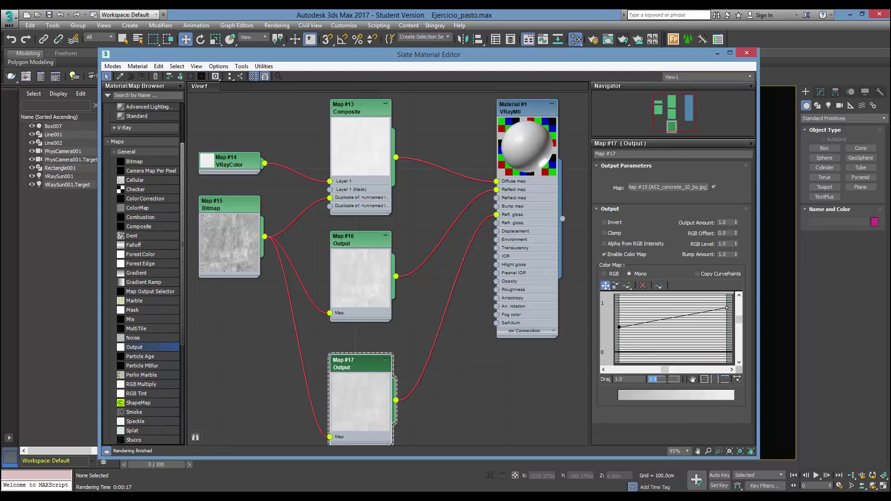
Reopen Material #1's parameters with its RGlossiness value of 0.6 in focus.
left_click(531, 115)
middle_click_drag(563, 166, 507, 215)
left_click(652, 212)
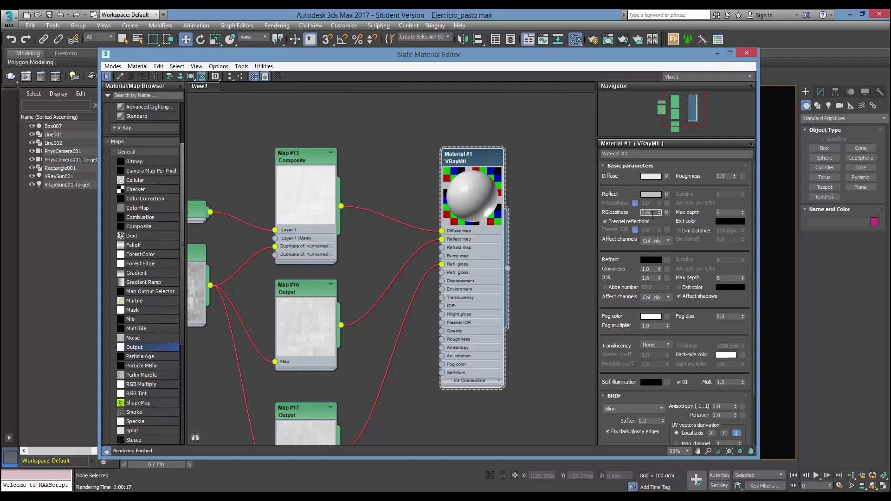
Connect the Map #15 concrete bitmap to Material #1's Bump map and zoom in on the preview.
middle_click_drag(414, 159, 442, 135)
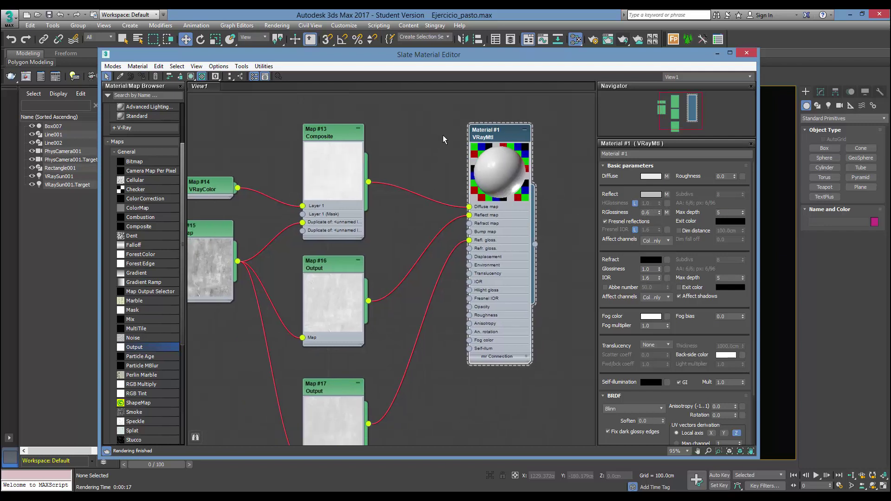
scroll(443, 135, "down", 2)
scroll(302, 279, "down", 1)
middle_click_drag(254, 316, 298, 259)
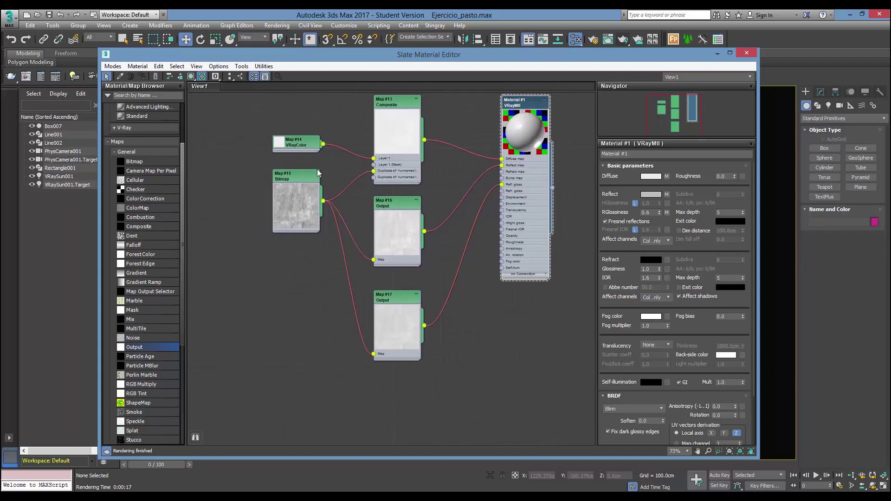
scroll(318, 173, "up", 1)
scroll(307, 190, "up", 1)
left_click_drag(309, 219, 516, 193)
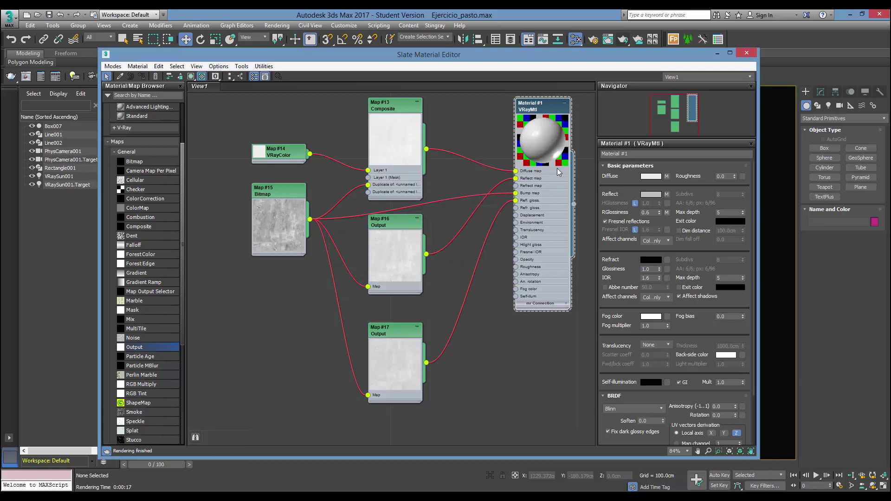
middle_click_drag(388, 207, 361, 292)
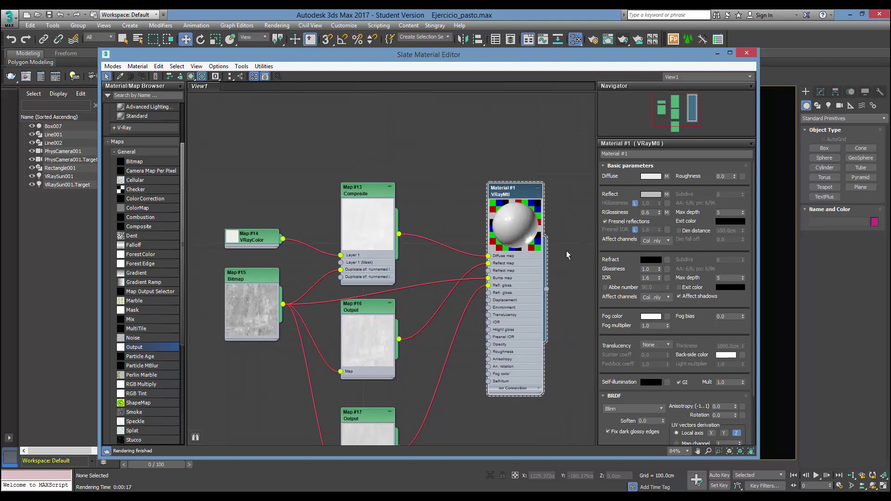
scroll(566, 249, "up", 2)
scroll(503, 207, "up", 2)
scroll(486, 202, "up", 2)
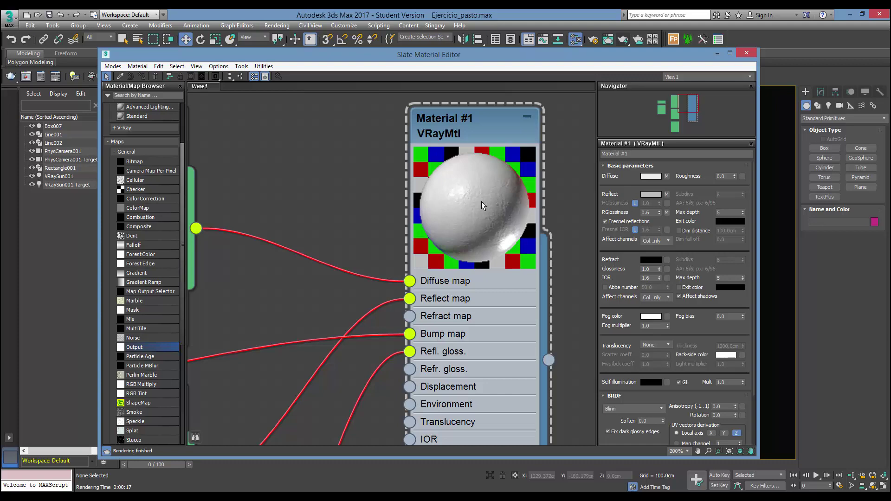
Select the Line001 walls in the camera view from behind the Slate Material Editor.
left_click_drag(482, 55, 461, 272)
left_click(462, 156)
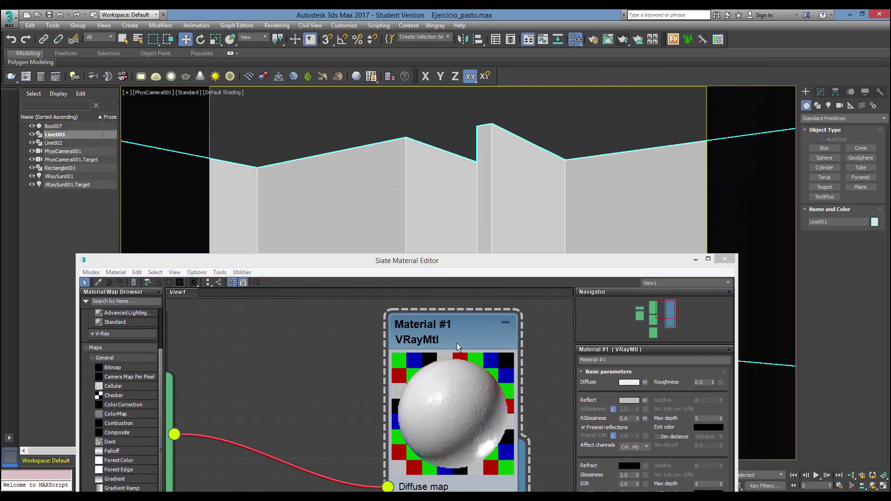
left_click(457, 344)
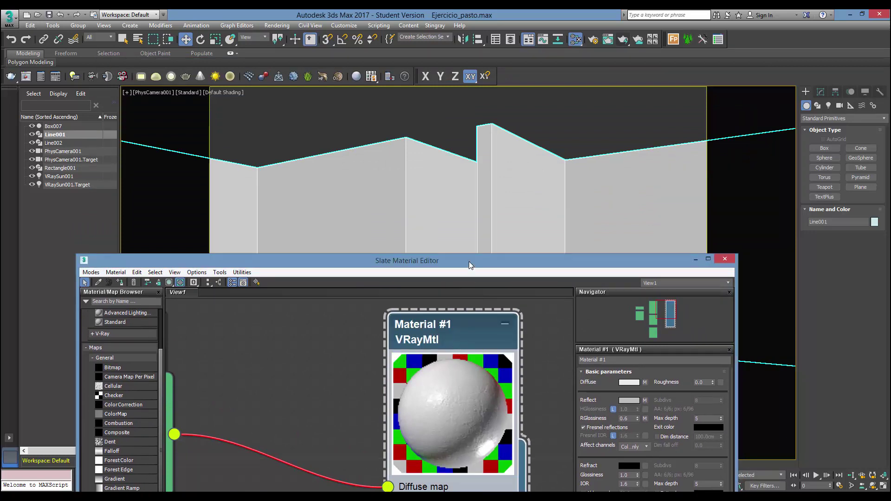
mouse_move(468, 261)
left_mouse_down()
mouse_move(495, 148)
mouse_move(488, 195)
mouse_move(462, 235)
left_mouse_up()
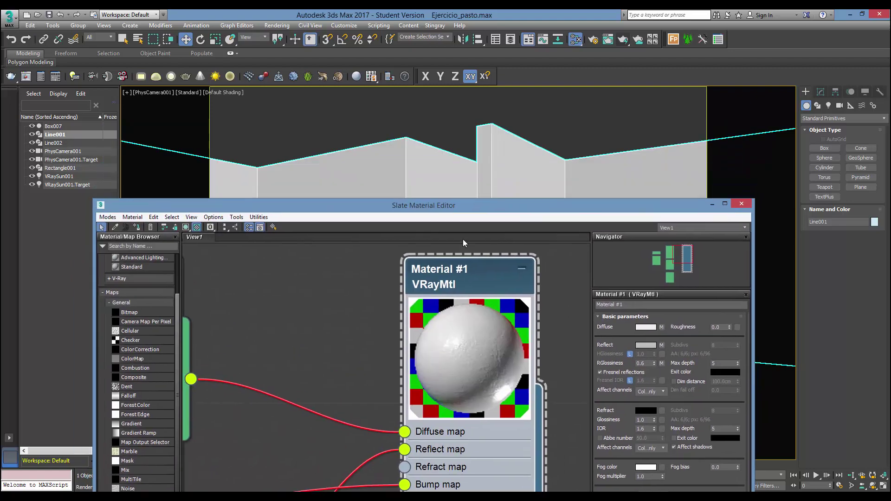
Move the Slate Material Editor higher and pan its node graph to the map nodes.
key("a")
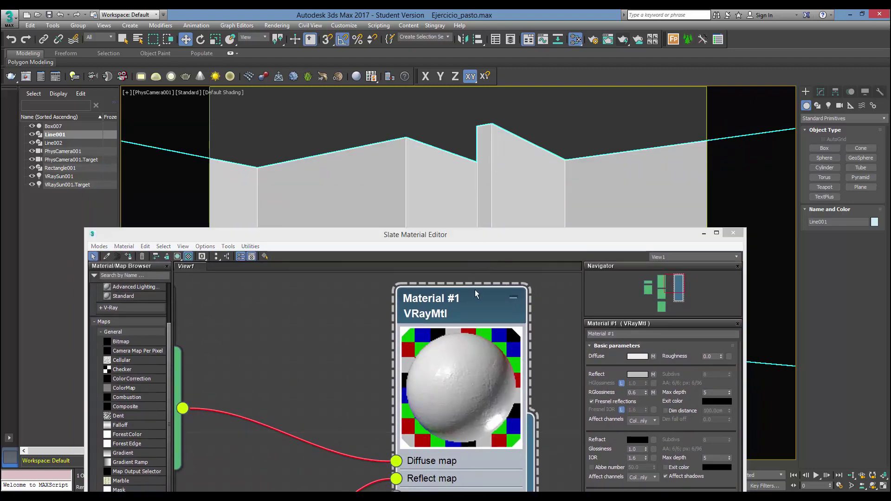
left_click(394, 260)
left_click_drag(420, 236, 468, 118)
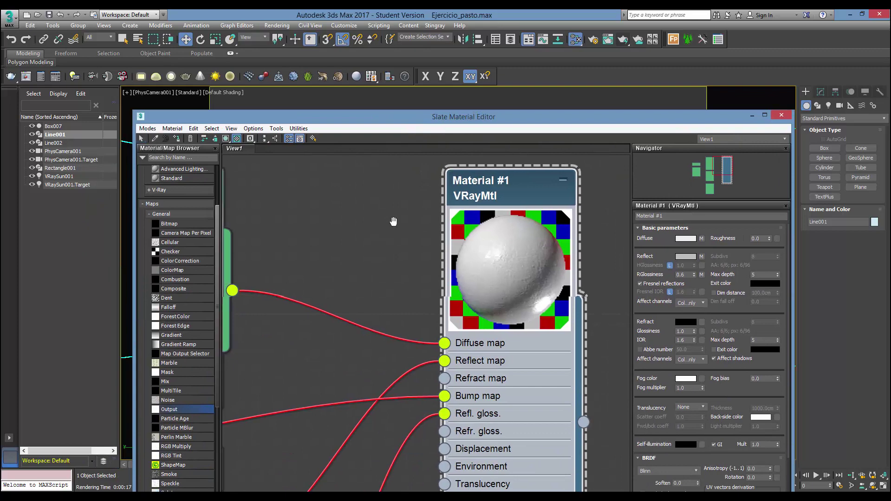
scroll(375, 232, "down", 3)
mouse_move(375, 232)
middle_mouse_down()
mouse_move(437, 197)
mouse_move(394, 257)
middle_mouse_up()
scroll(394, 257, "down", 3)
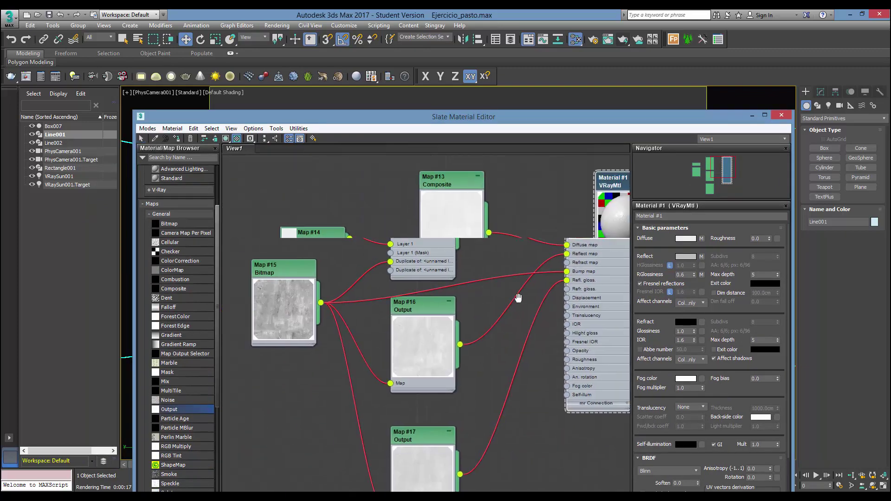
scroll(347, 269, "up", 2)
Show the Map #15 concrete bitmap shaded on the Line001 walls in the viewport.
double_click(350, 307)
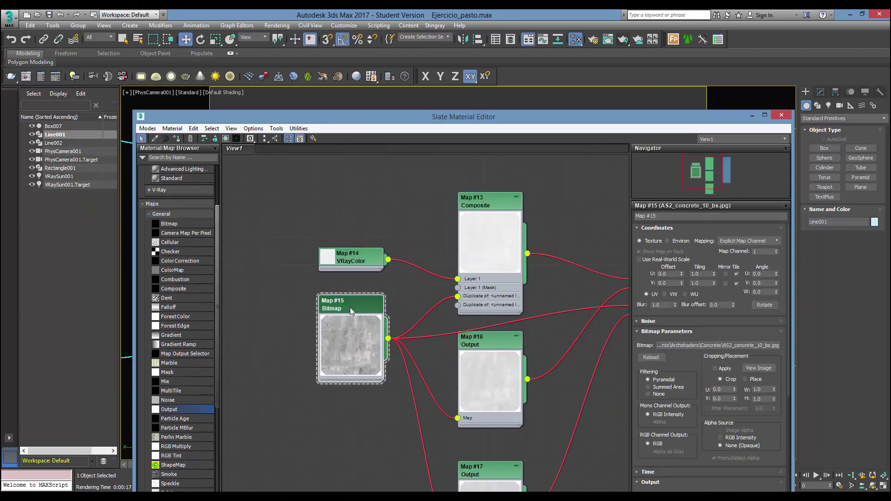
left_click(225, 138)
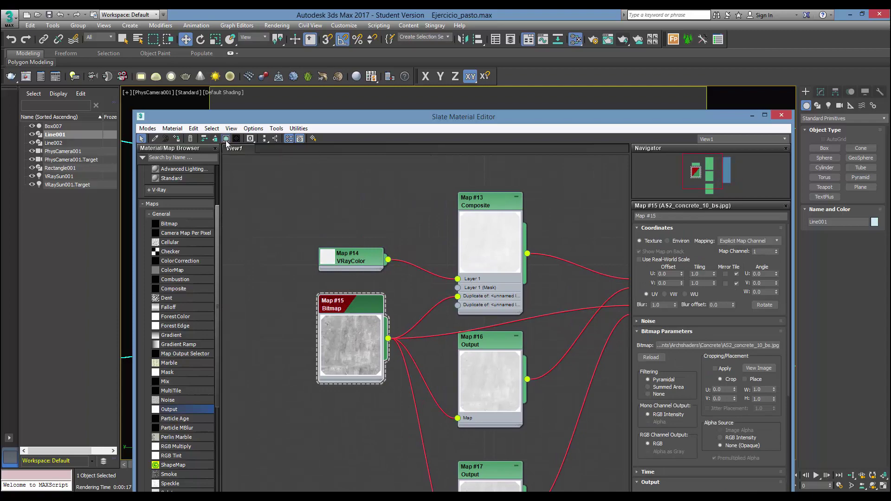
left_click_drag(402, 117, 379, 321)
mouse_move(378, 378)
left_mouse_down()
mouse_move(385, 141)
mouse_move(360, 368)
left_mouse_up()
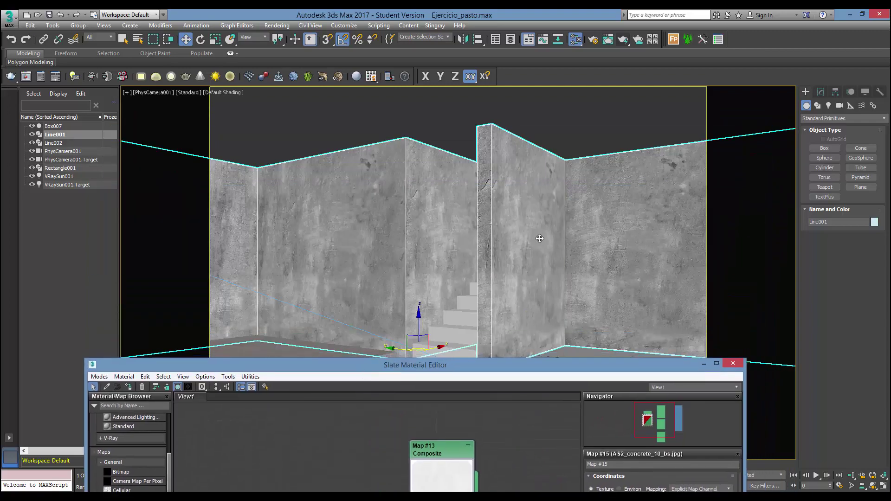
left_click_drag(509, 366, 539, 148)
left_click_drag(325, 299, 342, 125)
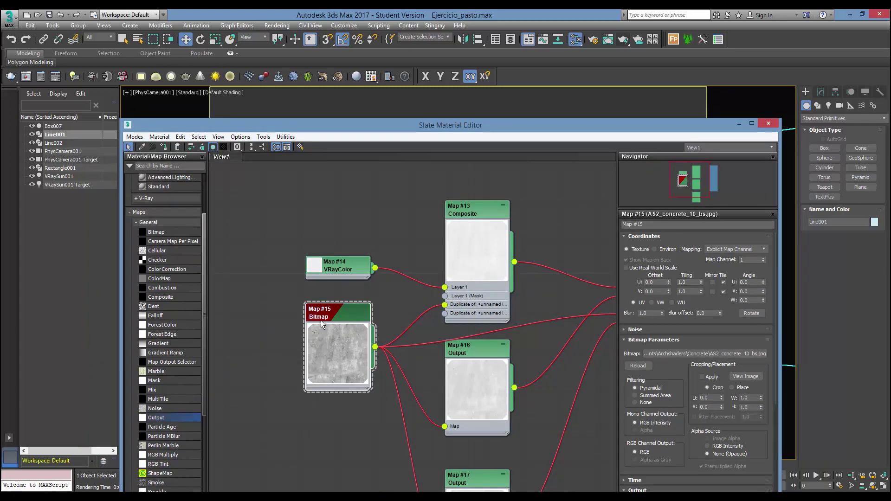
scroll(392, 270, "down", 2)
mouse_move(566, 328)
middle_mouse_down()
mouse_move(481, 383)
mouse_move(491, 410)
middle_mouse_up()
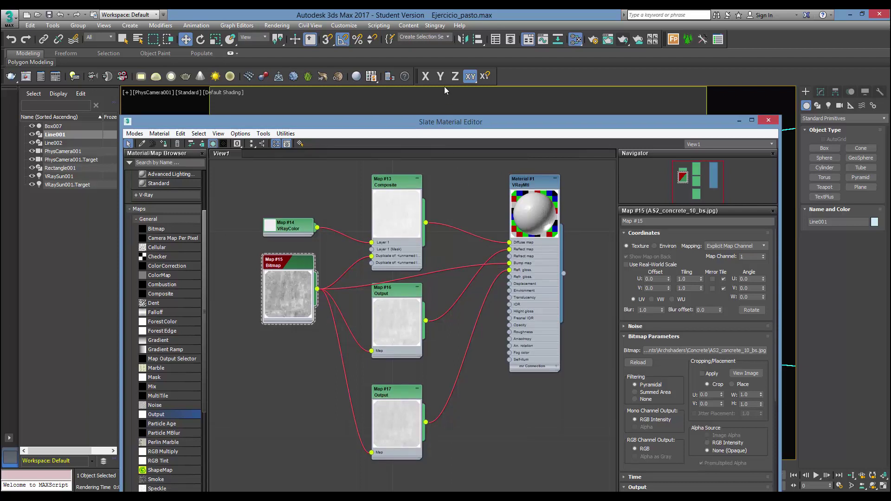
left_click_drag(443, 125, 431, 59)
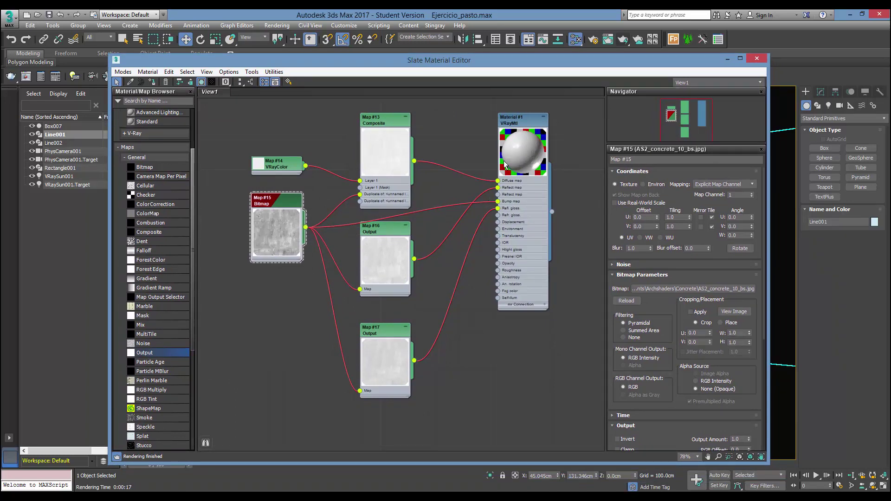
Reposition the Map #14 VRayColor node and open its parameters.
left_click_drag(520, 128, 518, 135)
left_click(520, 134)
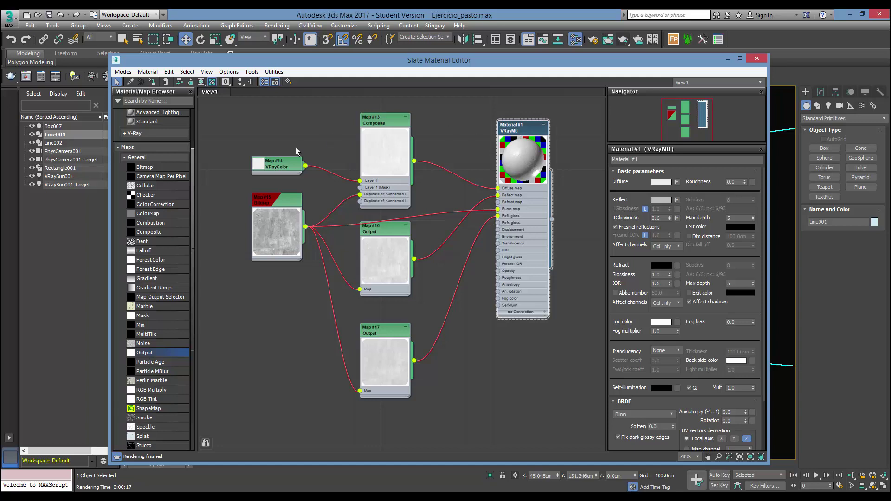
double_click(258, 166)
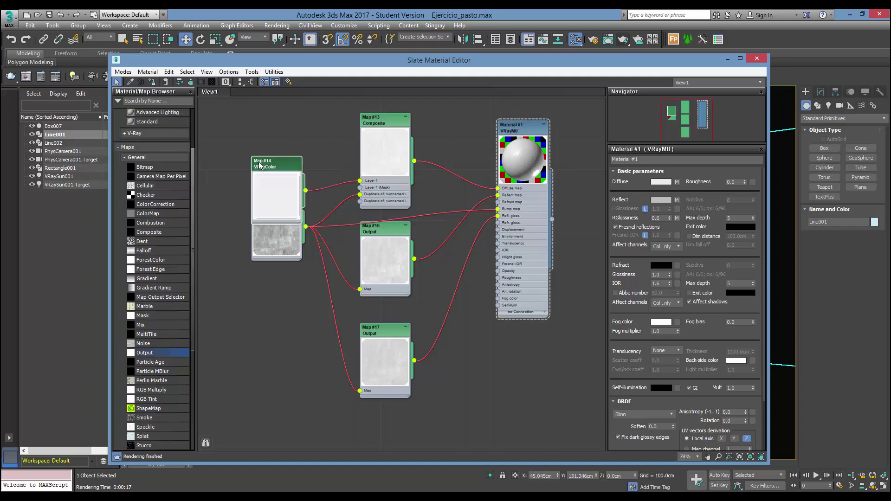
left_click_drag(266, 163, 268, 119)
double_click(274, 139)
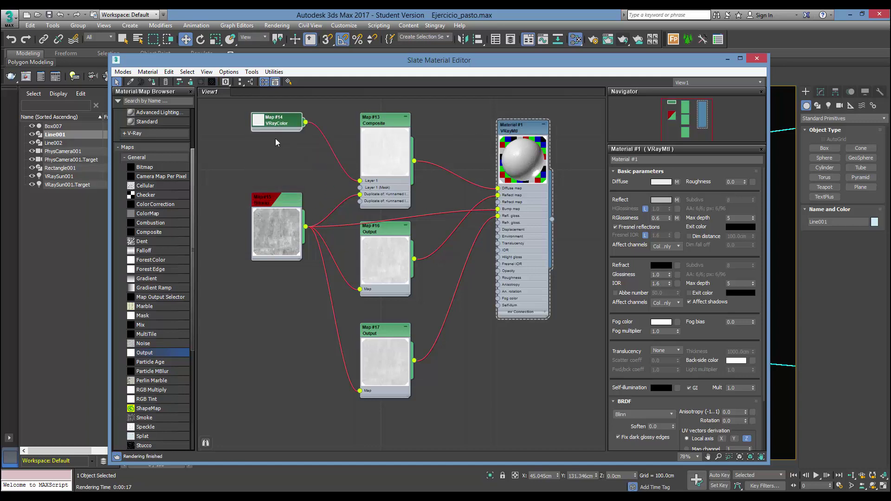
double_click(280, 123)
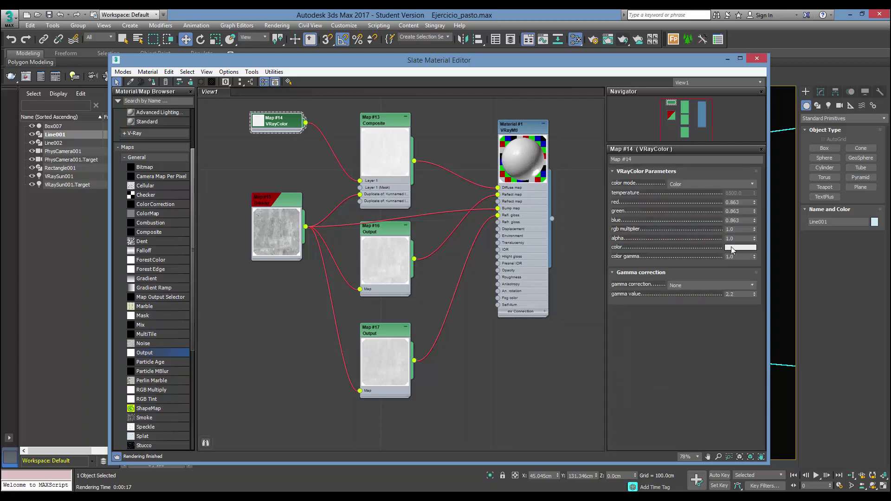
Set Map #14's colour to orange R161 G99 B18 in the Color Selector.
left_click(732, 248)
left_click_drag(241, 171, 192, 165)
left_click_drag(271, 198, 270, 142)
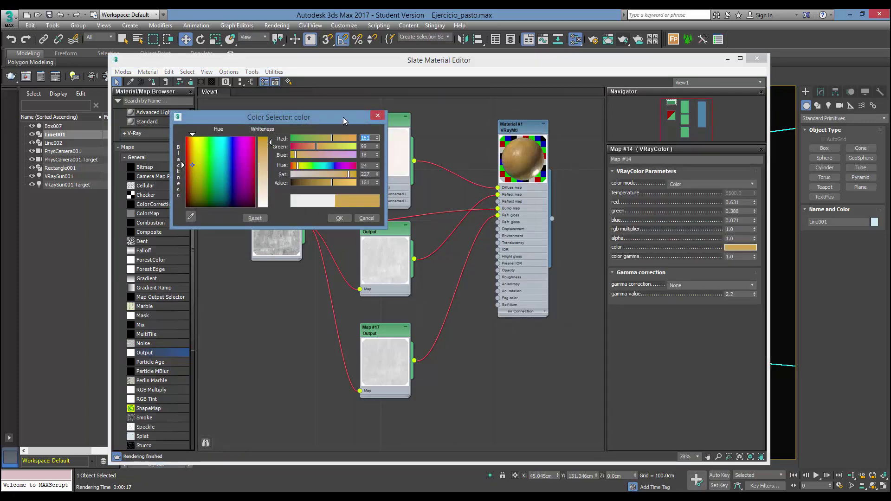
left_click_drag(343, 117, 397, 174)
left_click(392, 274)
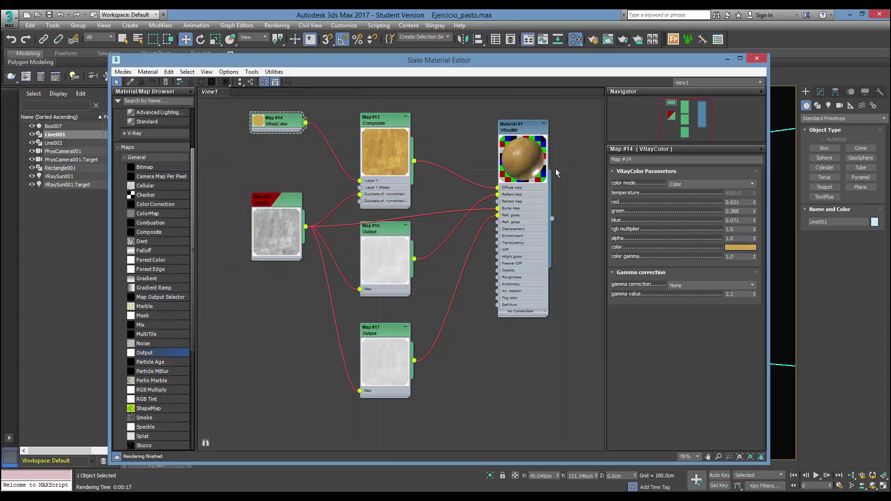
scroll(543, 160, "up", 2)
scroll(528, 154, "up", 2)
scroll(524, 158, "up", 1)
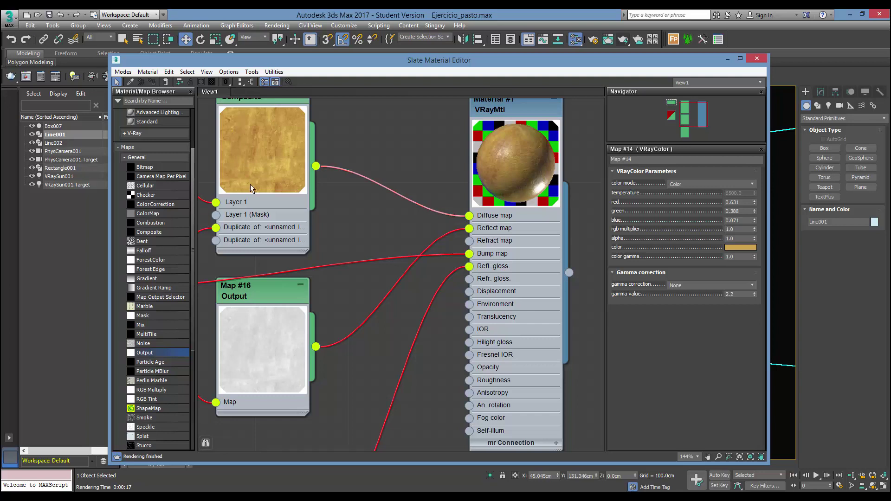
middle_click_drag(313, 118, 358, 164)
double_click(311, 140)
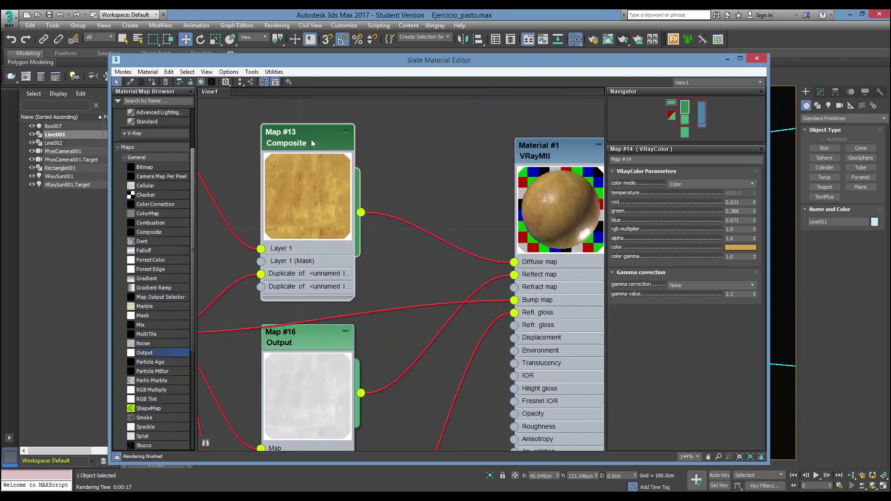
double_click(708, 203)
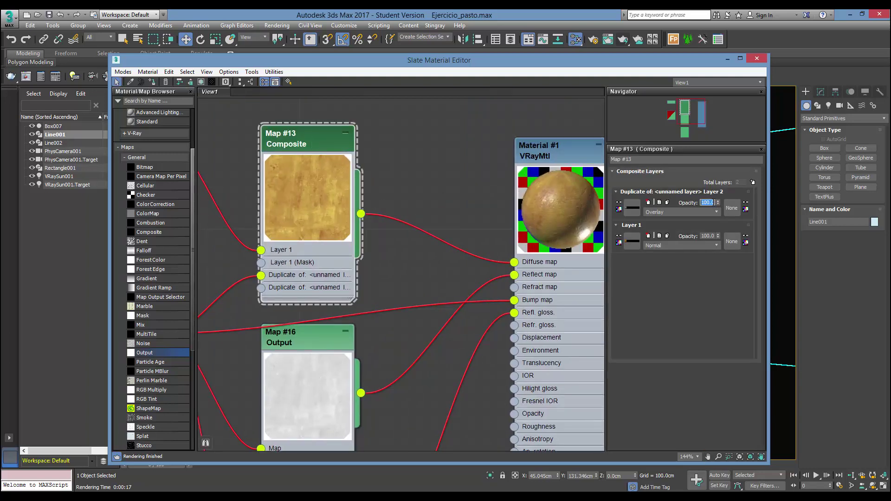
type("50")
key("Return")
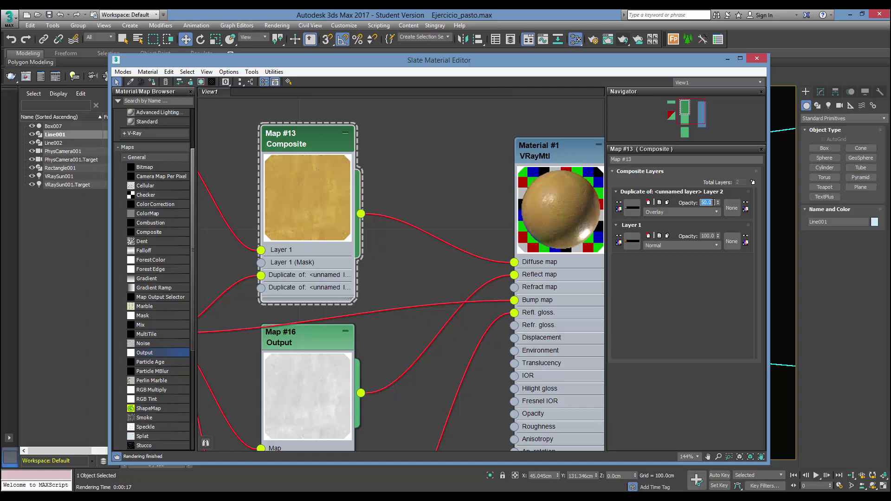
key("Return")
type("50")
key("Return")
type("100")
key("Return")
scroll(413, 190, "down", 1)
scroll(418, 186, "down", 1)
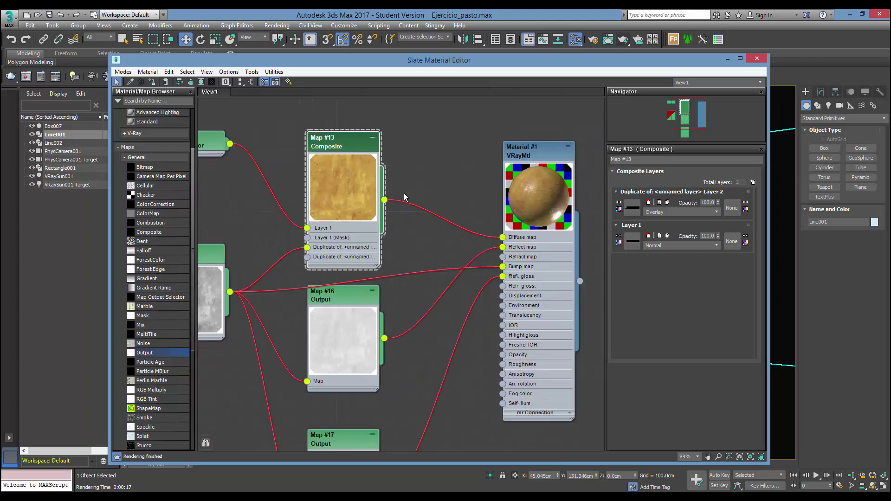
scroll(408, 195, "down", 1)
scroll(456, 217, "down", 1)
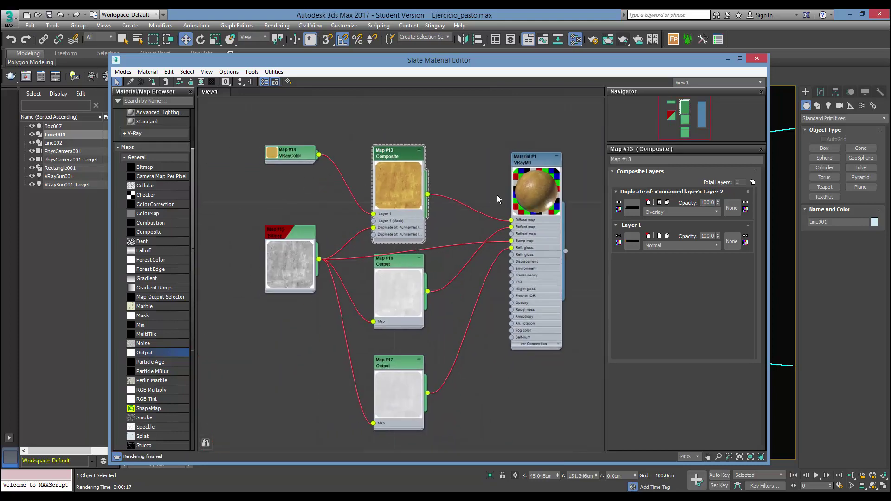
Change Map #14's VRayColor to light grey with Value 220 (0.863 per channel).
double_click(282, 151)
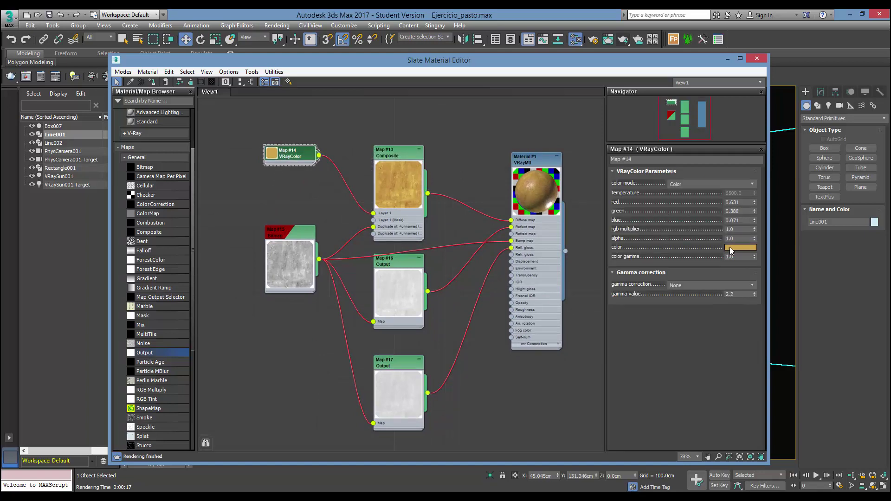
left_click(731, 247)
left_click_drag(319, 240, 320, 264)
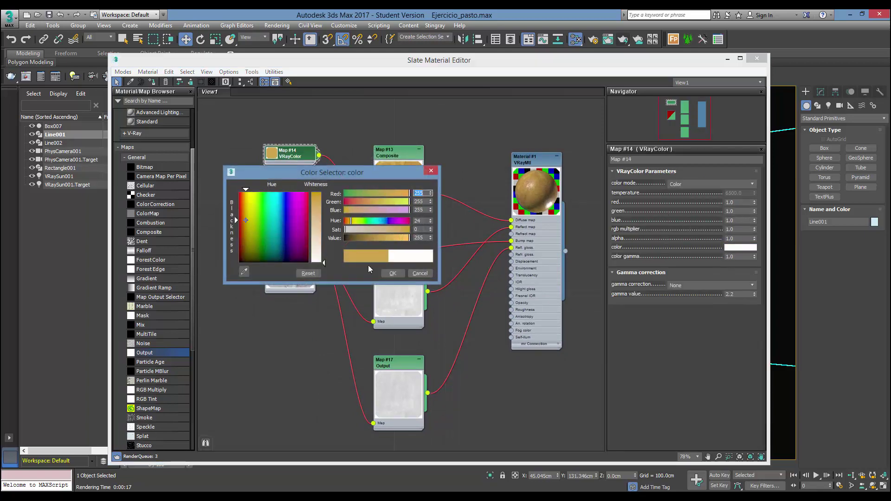
double_click(423, 238)
type("220")
key("Return")
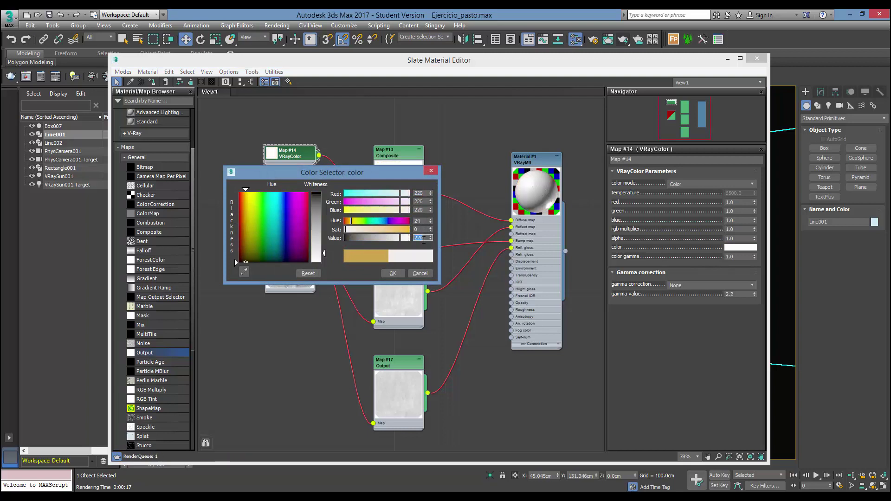
left_click(392, 273)
middle_click_drag(450, 189, 424, 180)
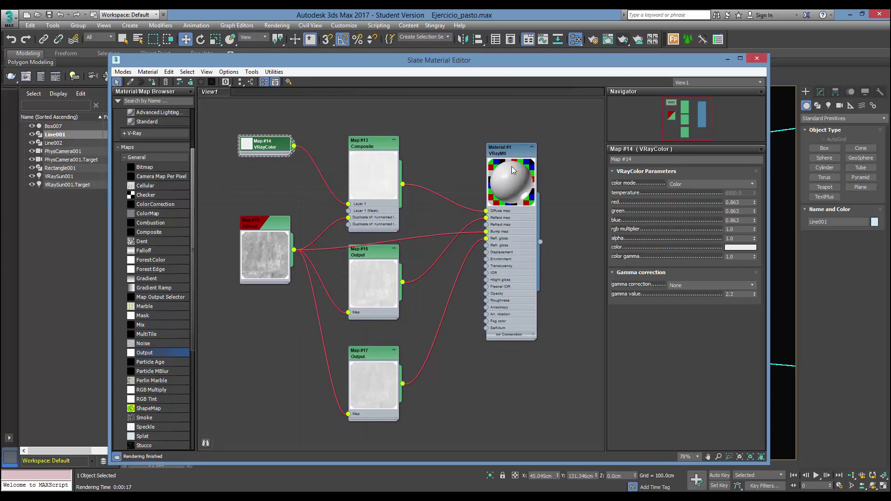
Inspect Map #14's VRayColor, Composite overlay opacity and VRayMtl nodes.
double_click(244, 145)
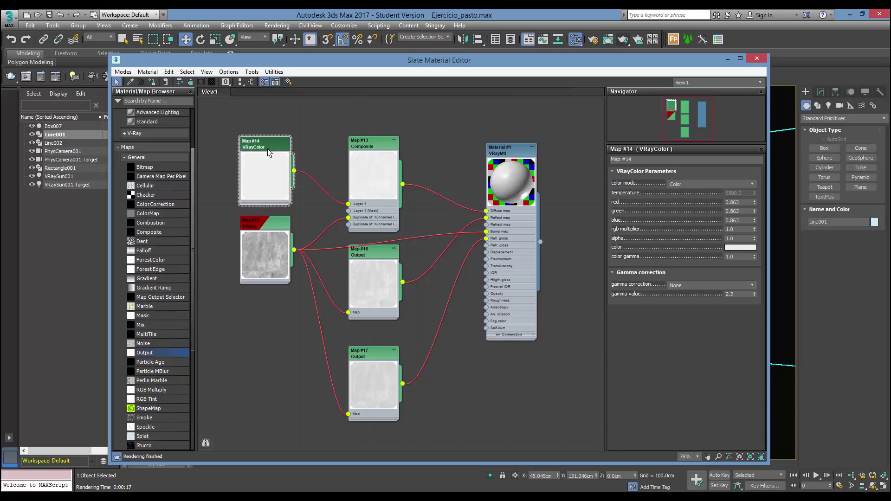
double_click(364, 144)
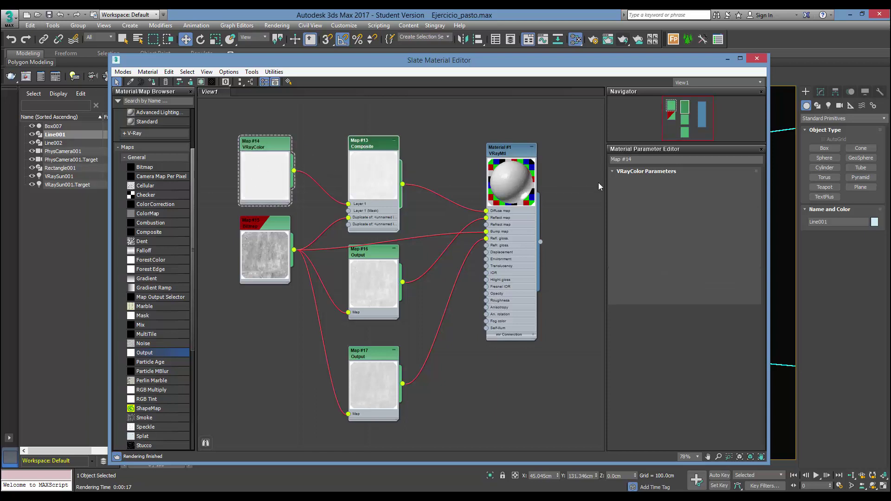
double_click(713, 203)
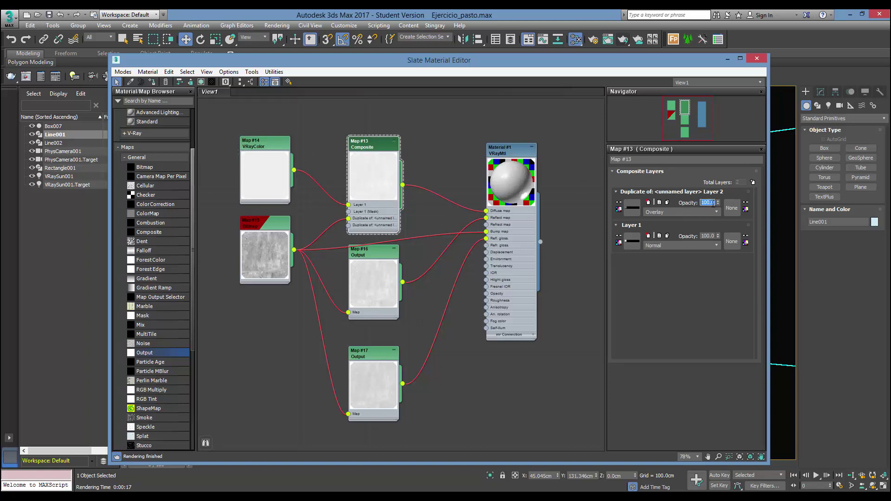
double_click(516, 158)
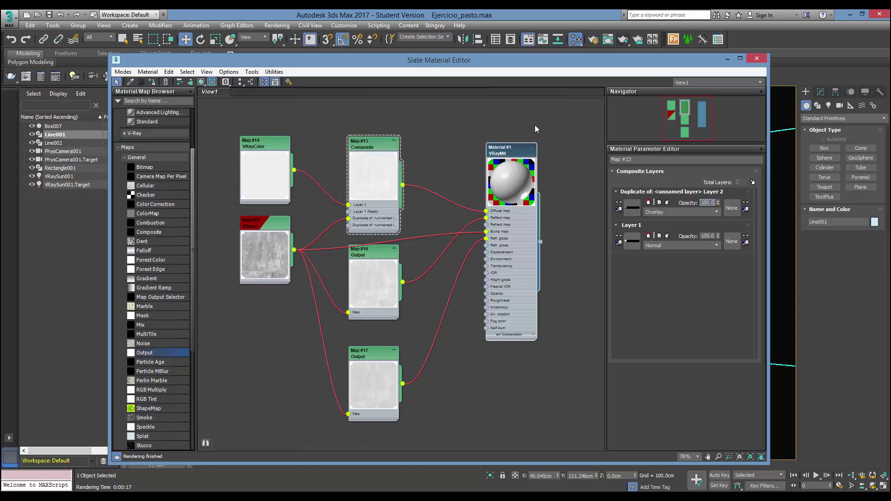
Shift the material editor aside and adjust the viewport to check the walls.
left_click_drag(506, 60, 484, 208)
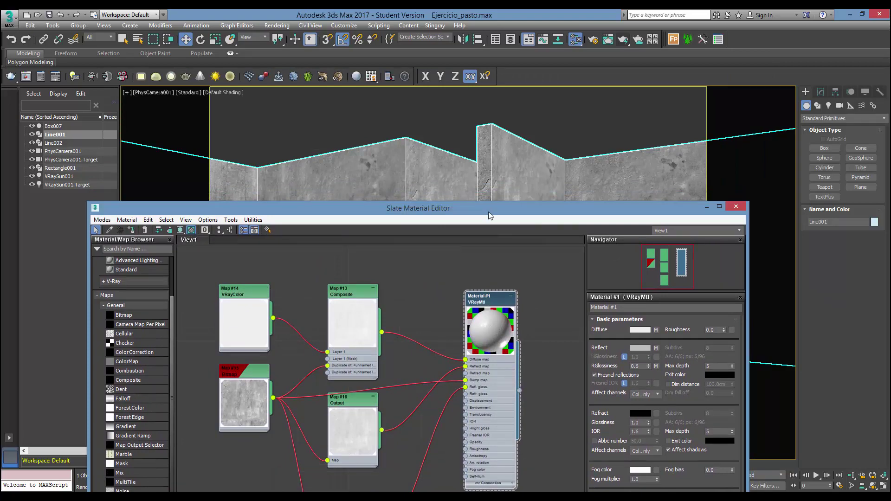
left_click_drag(486, 209, 508, 74)
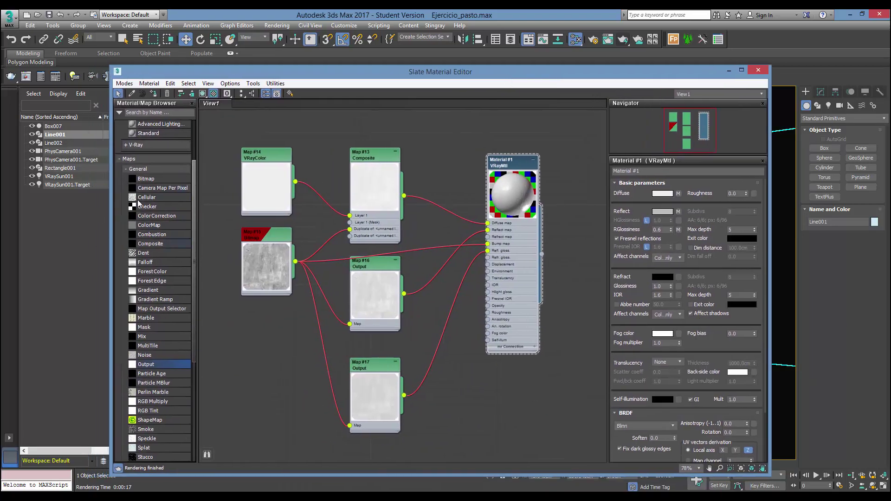
middle_click_drag(277, 331, 313, 319)
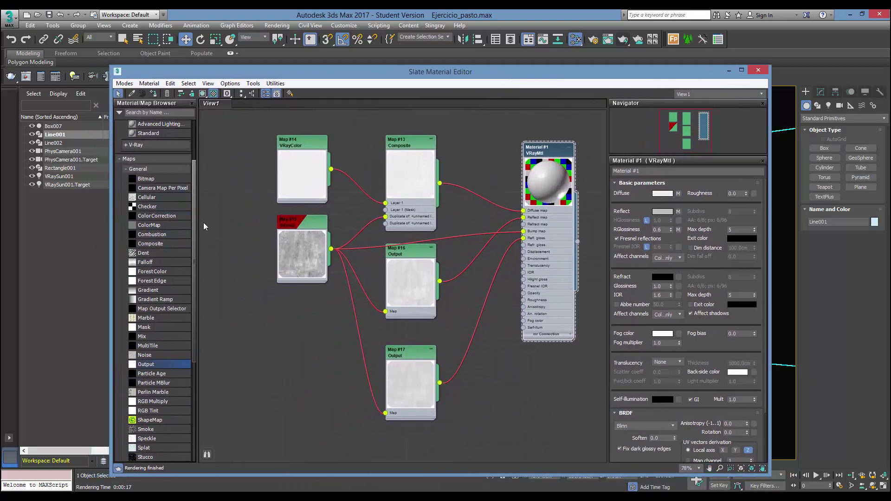
scroll(193, 205, "up", 3)
mouse_move(195, 208)
left_mouse_down()
mouse_move(193, 306)
mouse_move(200, 177)
left_mouse_up()
scroll(200, 181, "down", 3)
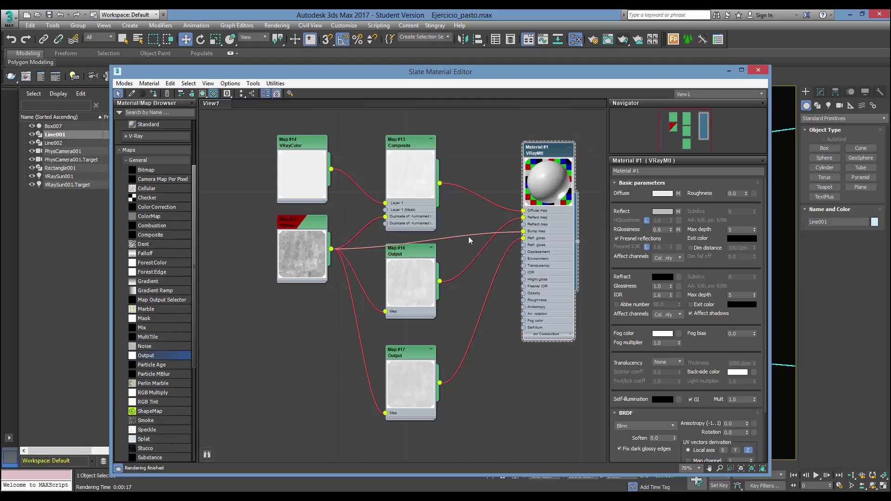
Close the Slate Material Editor and start a production V-Ray render of PhysCamera001.
mouse_move(560, 71)
left_mouse_down()
mouse_move(542, 51)
mouse_move(542, 77)
left_mouse_up()
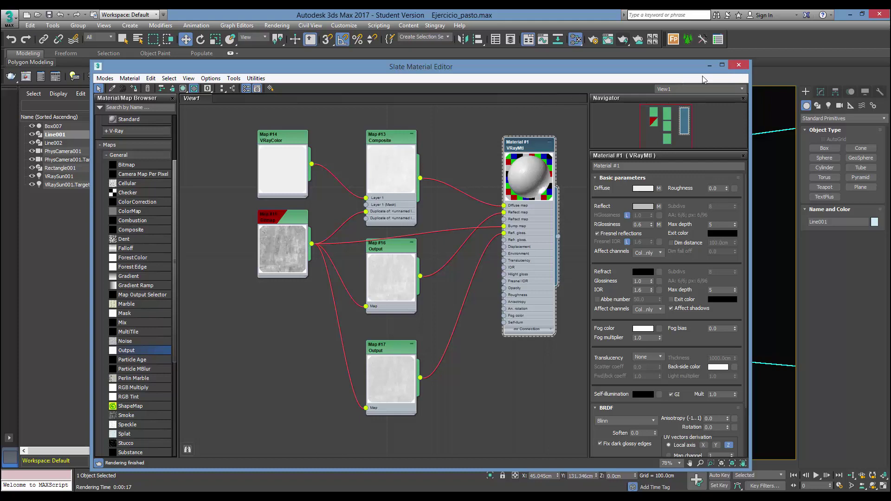
left_click_drag(679, 74, 680, 61)
left_click(741, 51)
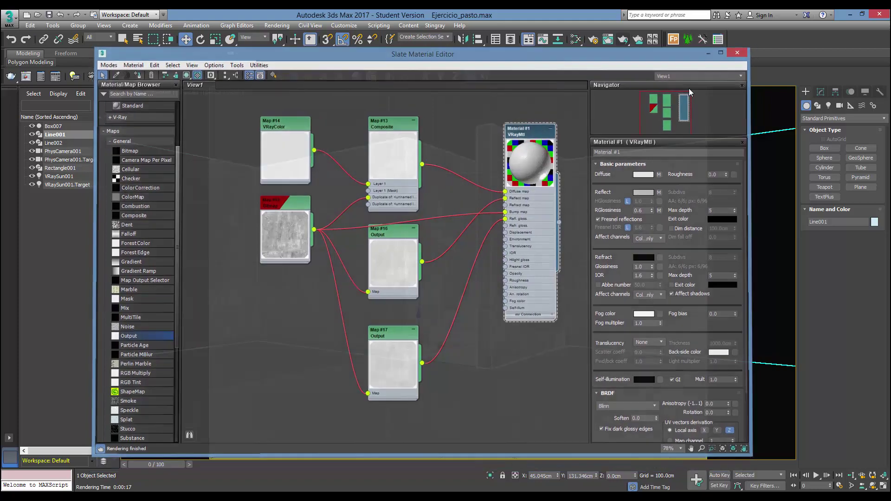
left_click(613, 105)
left_click(623, 39)
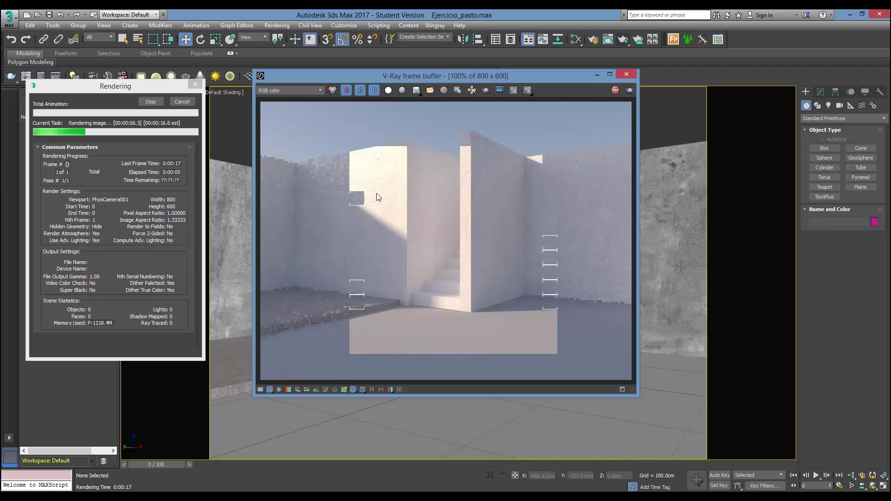
Zoom and pan the finished render in the frame buffer to inspect the concrete wall detail.
left_click_drag(437, 74, 408, 72)
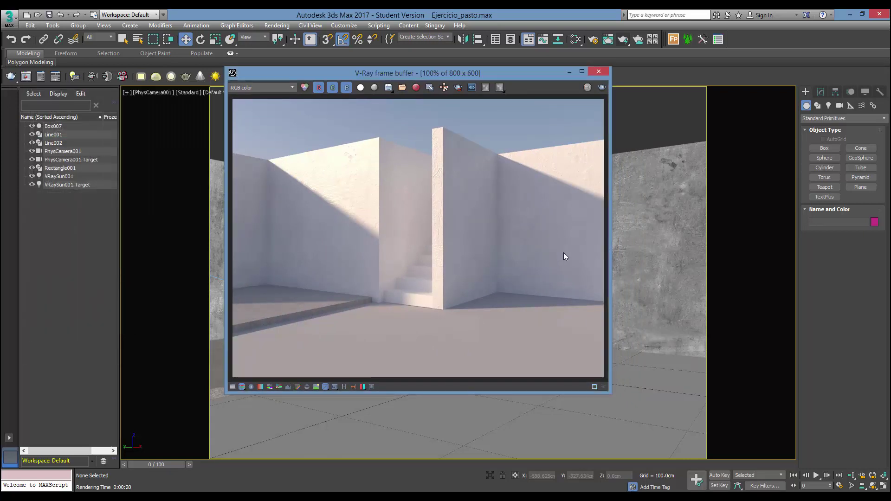
scroll(564, 253, "up", 1)
left_click_drag(453, 377, 514, 381)
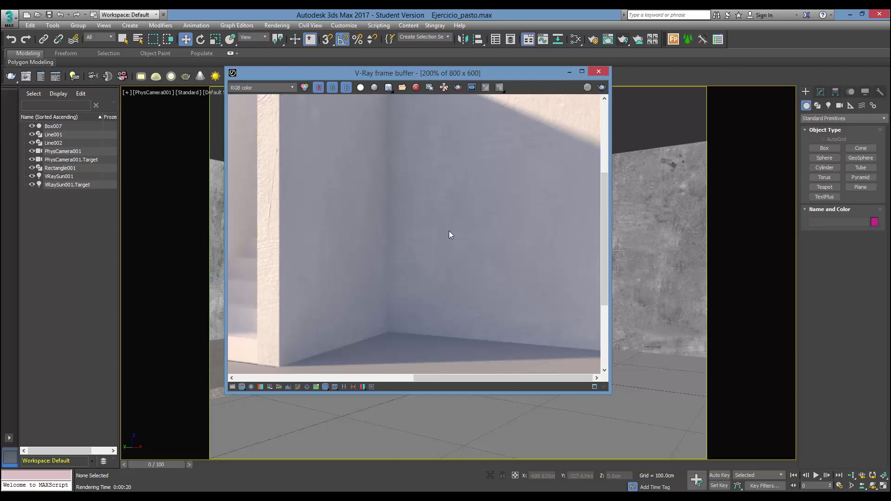
scroll(437, 242, "down", 2)
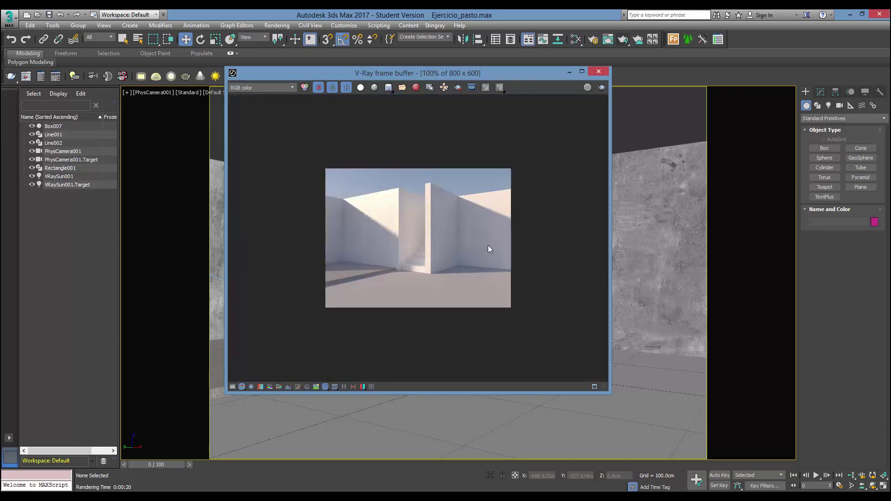
scroll(488, 245, "up", 1)
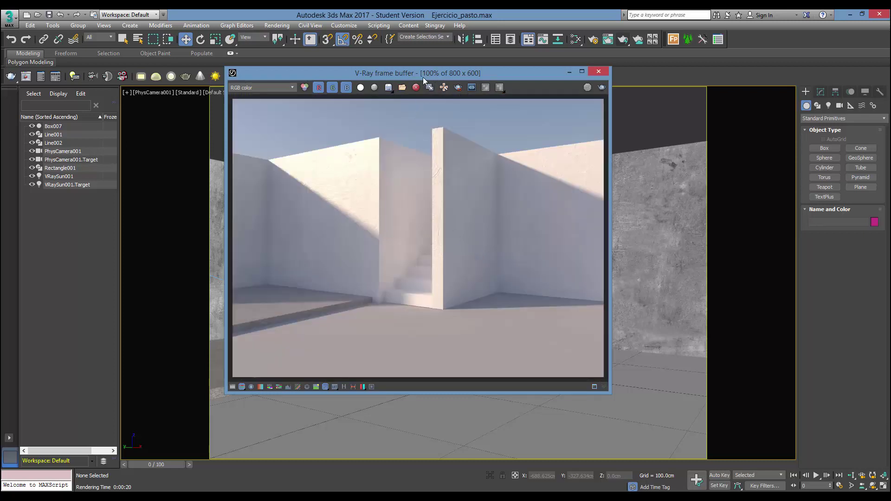
left_click_drag(423, 77, 404, 84)
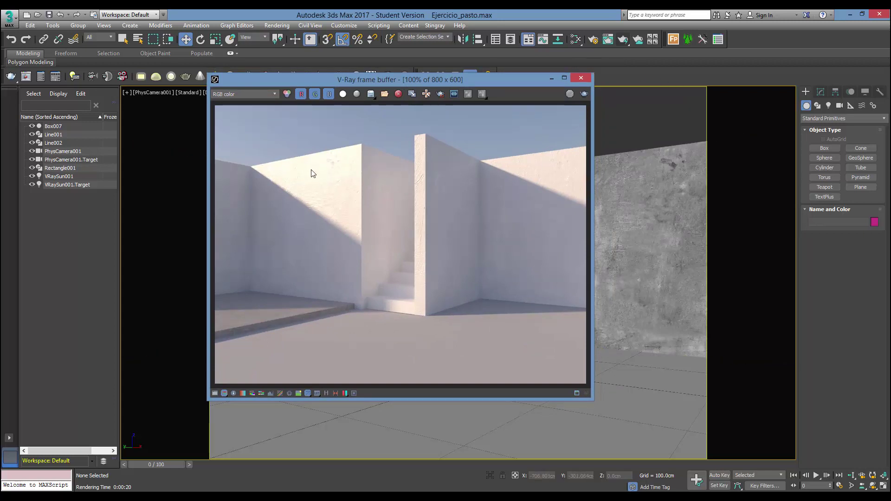
Show the render in sRGB and enable Exposure correction with slightly reduced Highlight Burn.
left_click(224, 393)
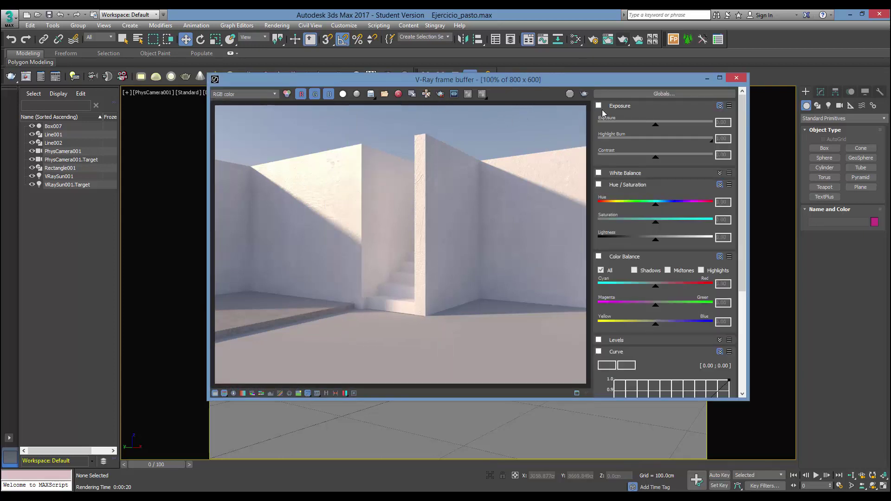
left_click(599, 105)
left_click_drag(711, 140, 689, 144)
Lower Highlight Burn to 0.70 while toggling clamp markers, then select the Line001 walls.
left_click(225, 394)
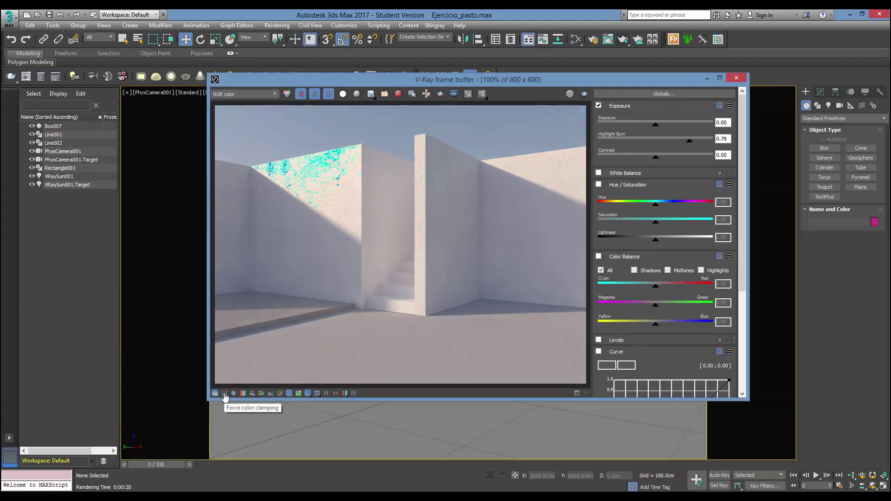
left_click_drag(690, 141, 678, 141)
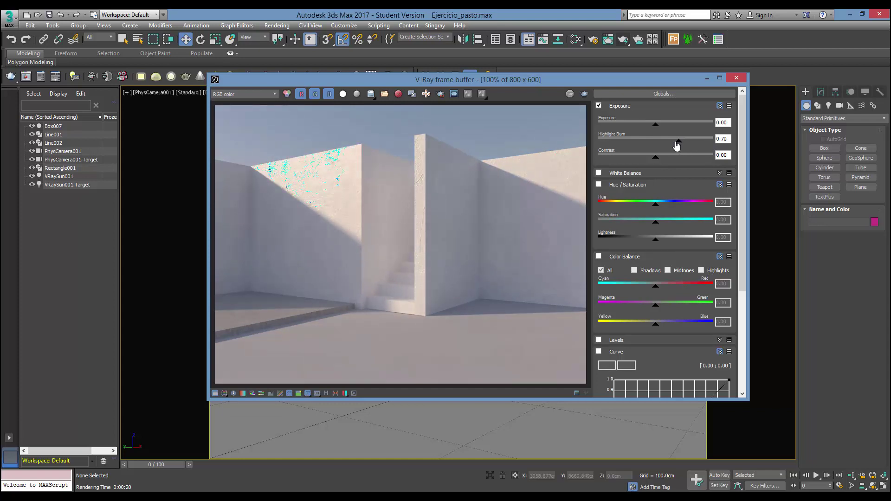
left_click(224, 393)
left_click_drag(613, 85, 498, 394)
left_click(528, 212)
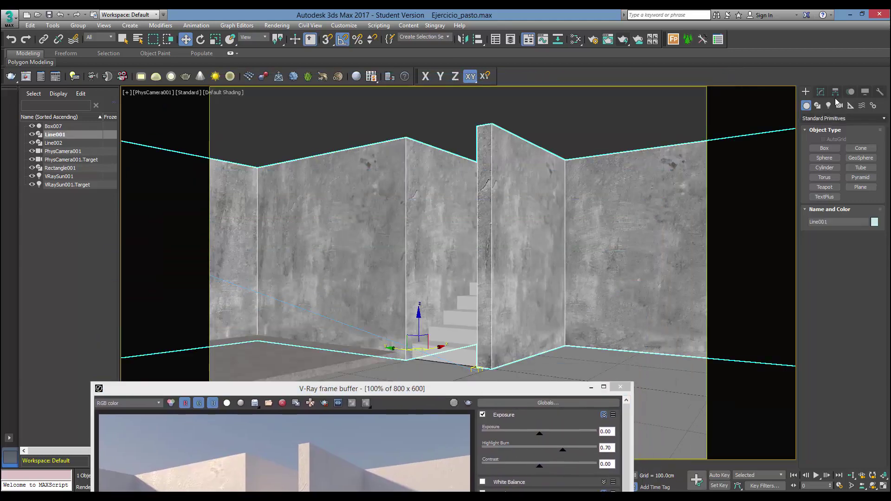
Show Line001's UVW Map modifier in the Modify panel and reopen the Slate Material Editor.
left_click(820, 92)
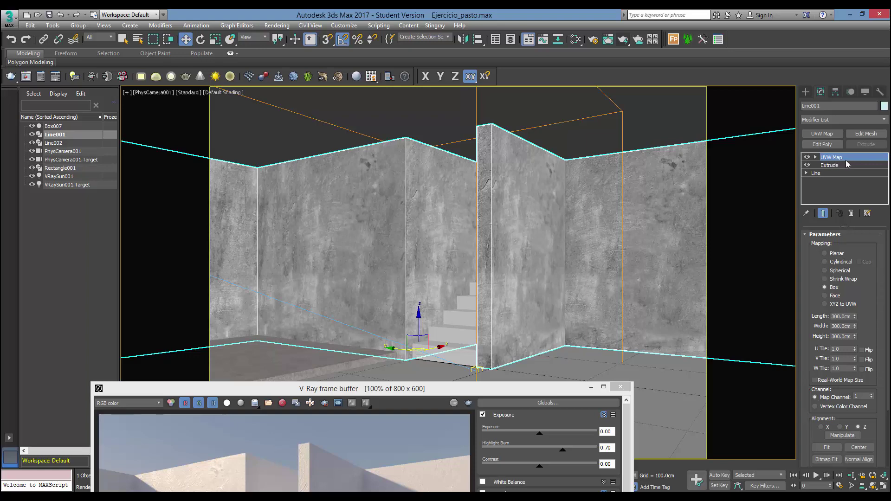
mouse_move(507, 392)
left_mouse_down()
mouse_move(543, 113)
mouse_move(483, 210)
mouse_move(583, 64)
left_mouse_up()
left_click(576, 39)
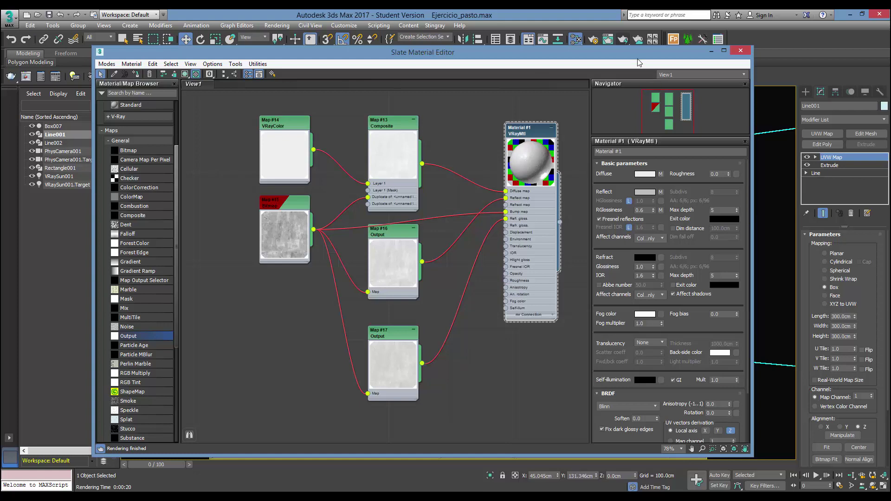
Rearrange the Slate editor and frame buffer windows and select the concrete bitmap node.
left_click_drag(638, 60, 636, 94)
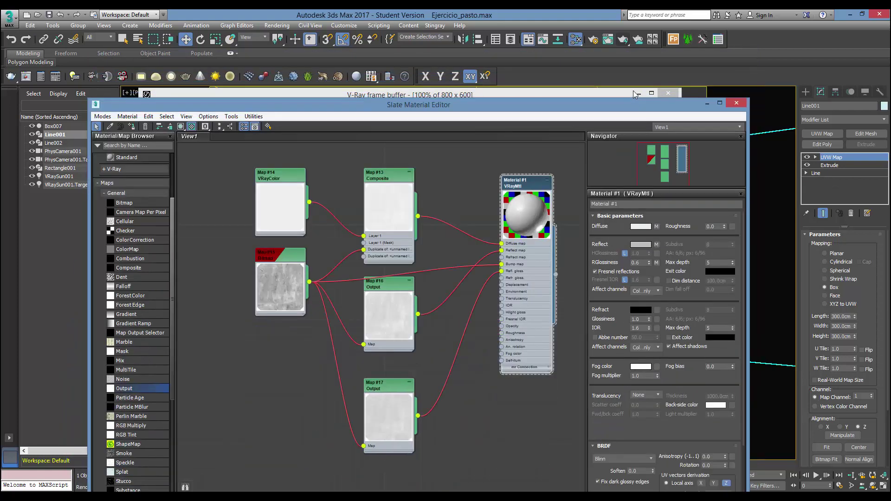
left_click(636, 94)
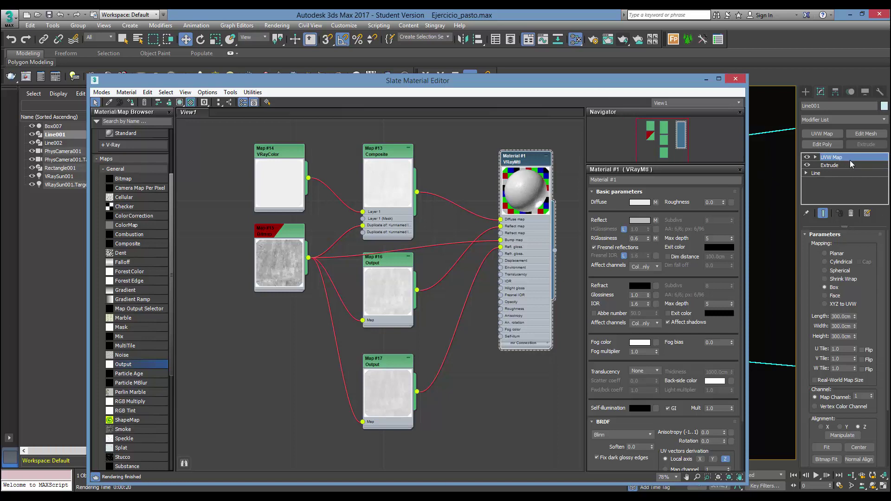
left_click(861, 397)
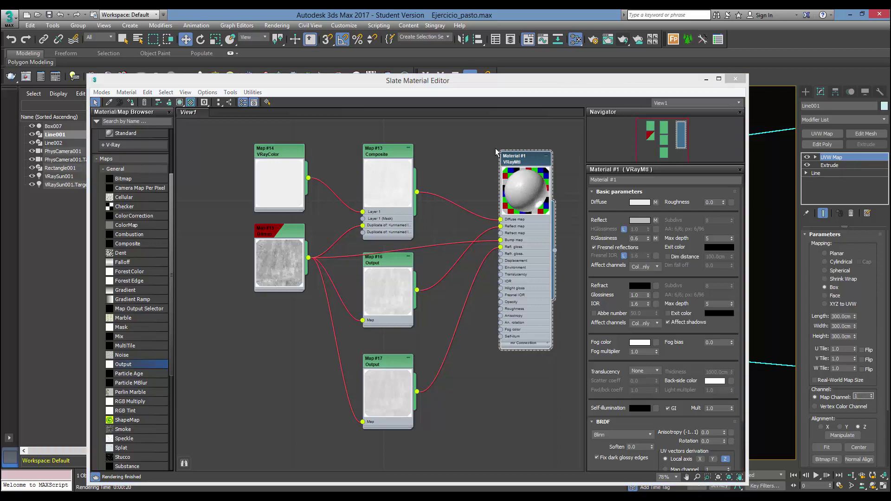
left_click_drag(278, 236, 277, 237)
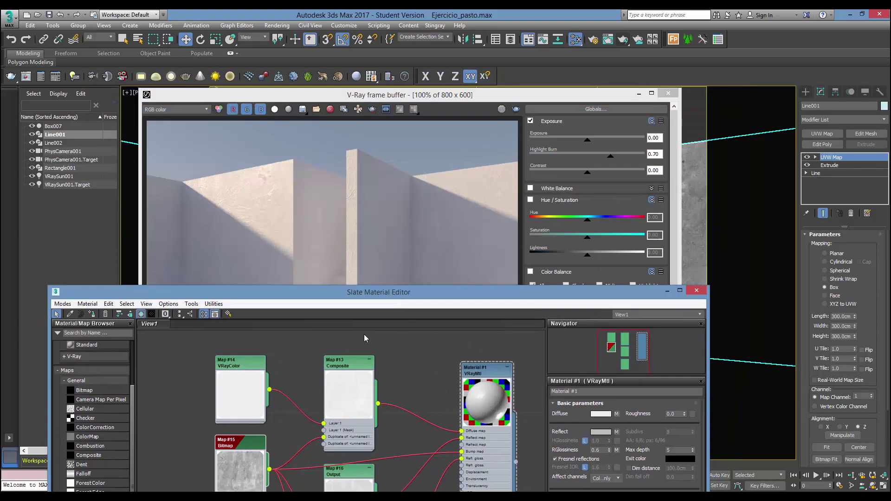
left_click_drag(405, 92, 358, 384)
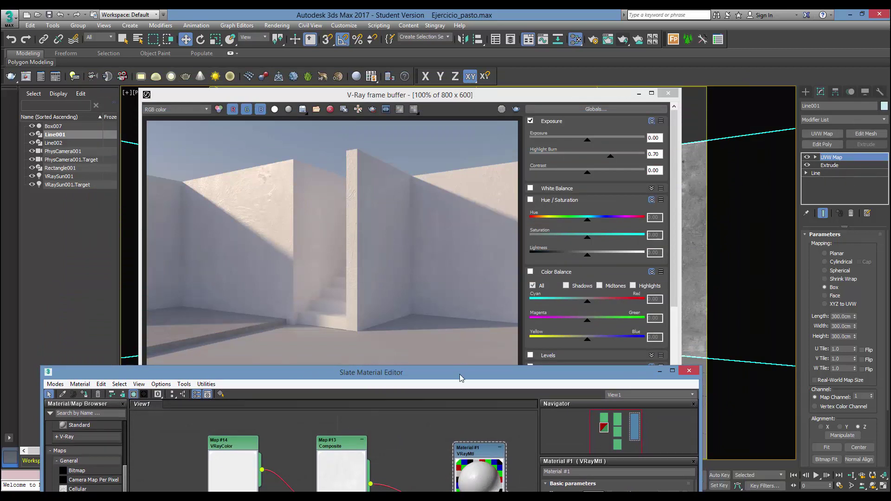
left_click_drag(549, 94, 555, 68)
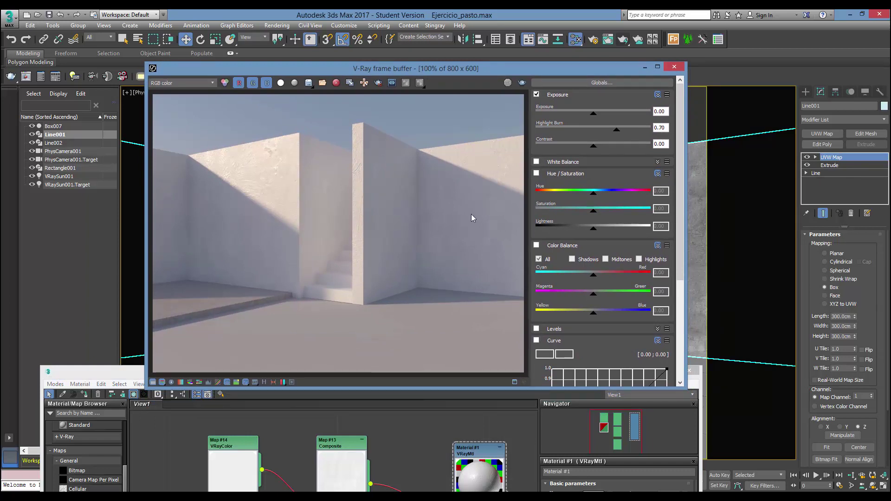
left_click(494, 416)
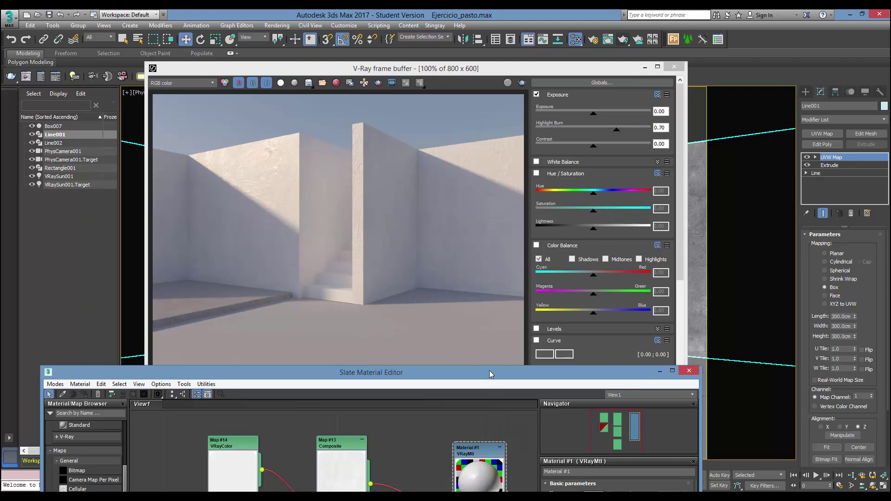
left_click_drag(491, 374, 526, 70)
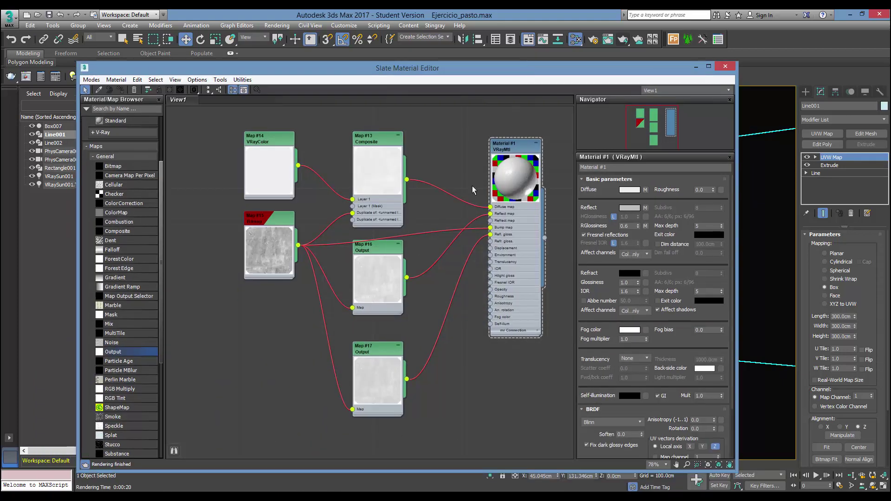
Set Material #1's Bump map amount to 15 and close the Slate editor.
left_click(519, 146)
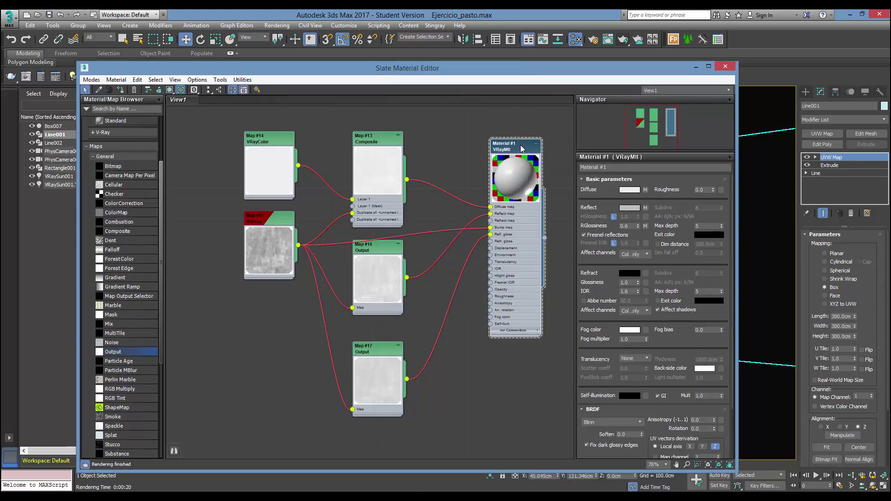
left_click(638, 181)
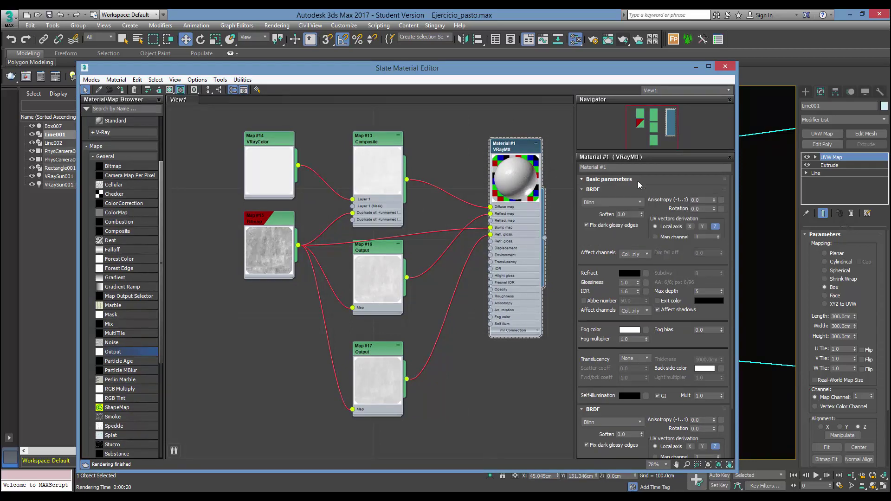
left_click(613, 266)
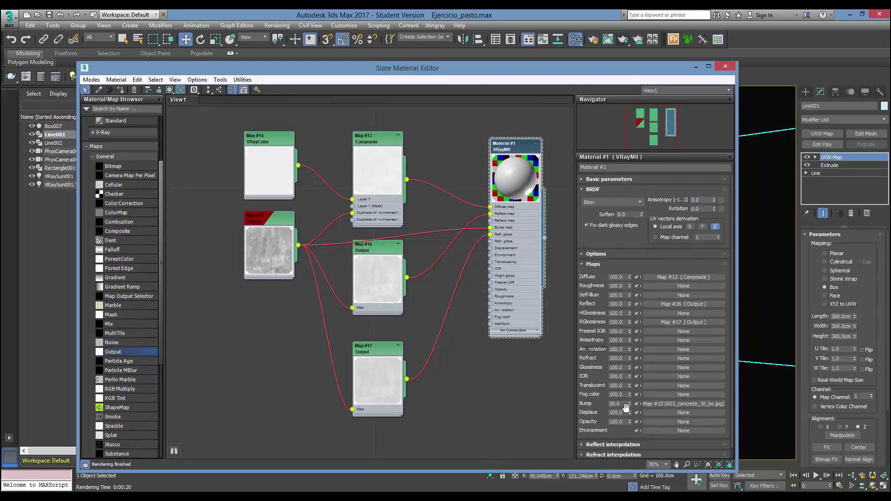
key("Return")
left_click(725, 66)
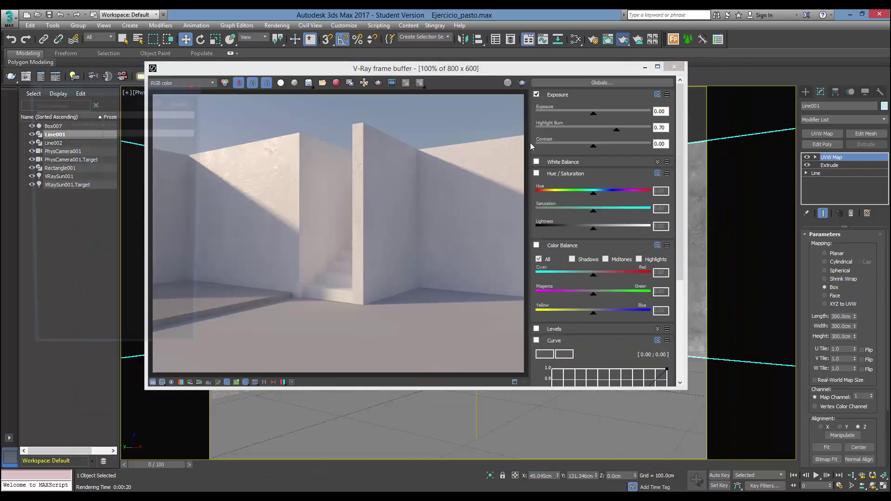
Re-render with the weaker bump, then open the Compact Material Editor with slot 1 enlarged.
key("shift+q")
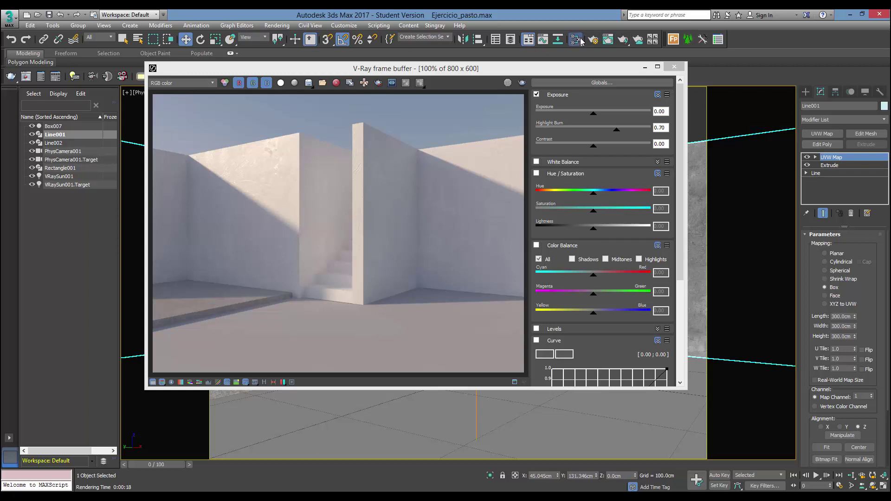
left_click_drag(575, 39, 579, 54)
key("m")
double_click(524, 134)
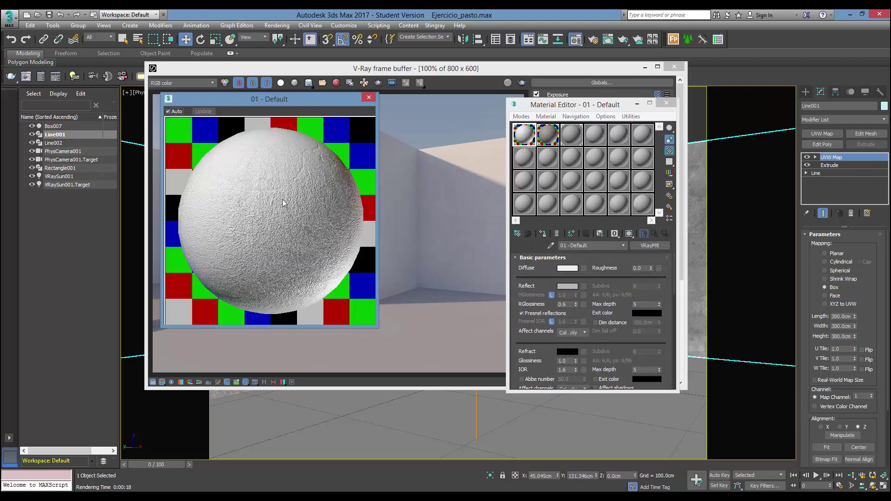
Close the frame buffer and pick the walls' Material #1 into sample slot 4.
left_click(368, 97)
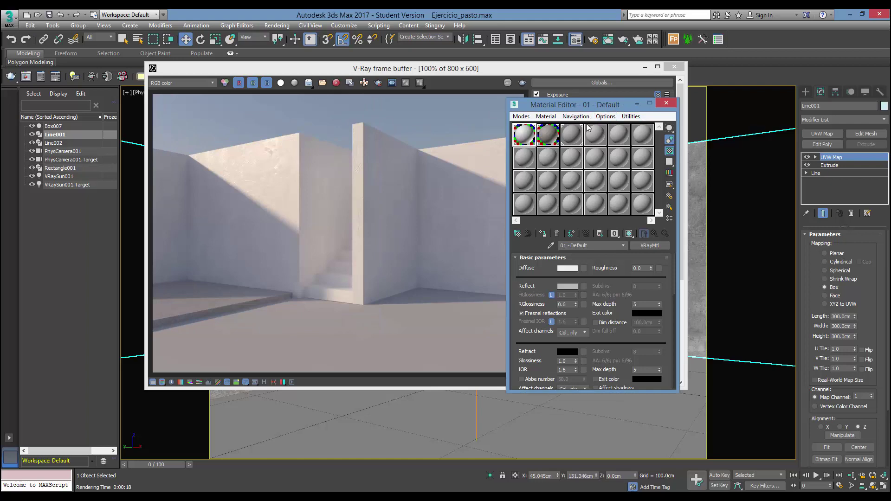
left_click_drag(595, 104, 681, 100)
left_click(681, 132)
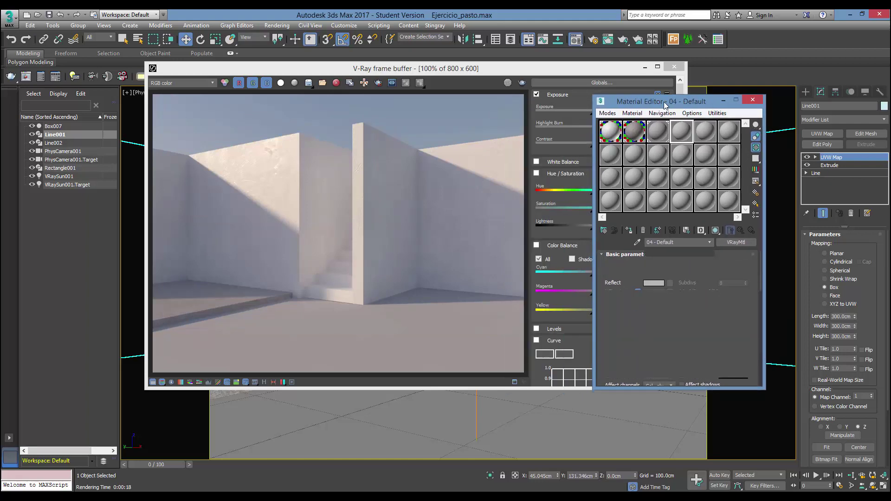
left_click(674, 66)
left_click(637, 242)
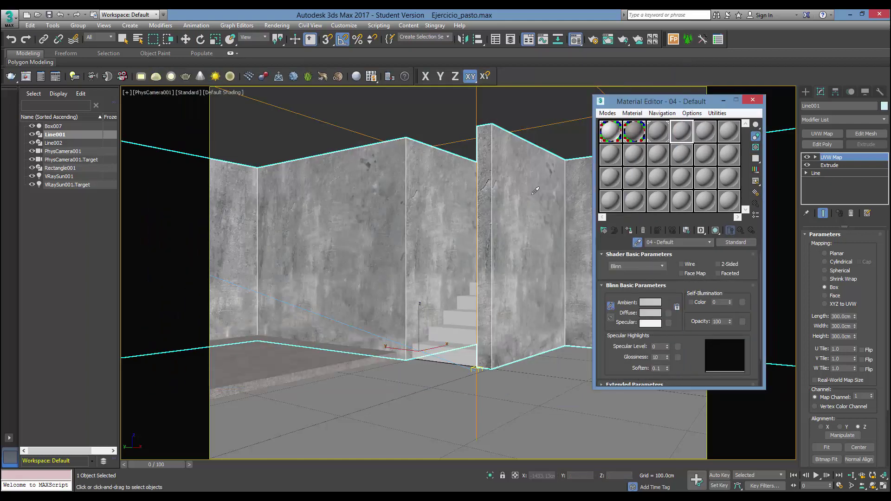
left_click(575, 209)
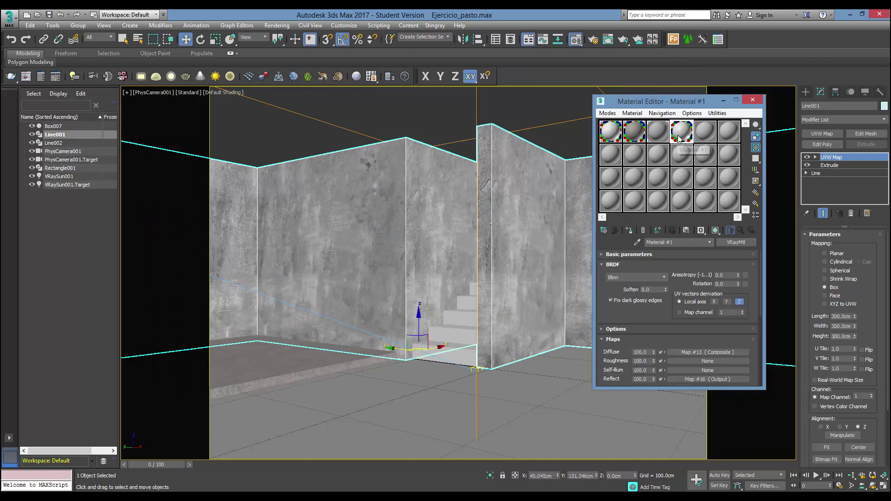
double_click(682, 131)
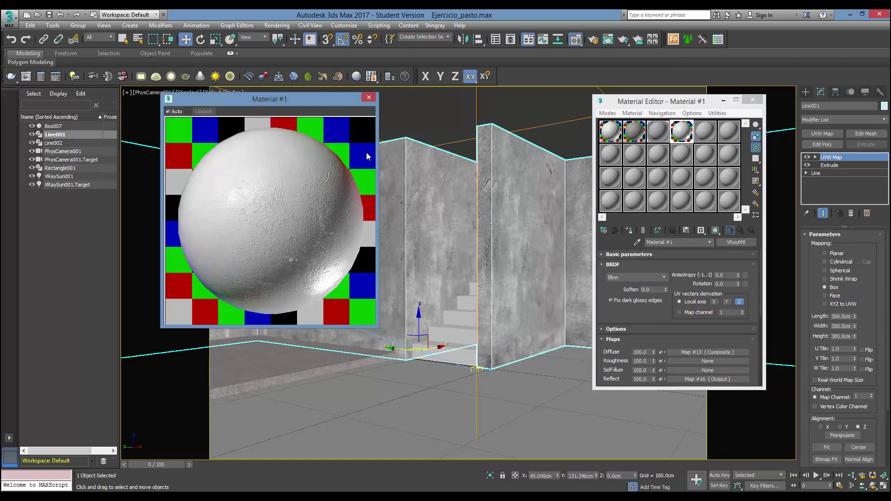
left_click(369, 97)
Reactivate slot 1 to preview 01 - Default, then move the editor aside and deselect the walls.
left_click(612, 133)
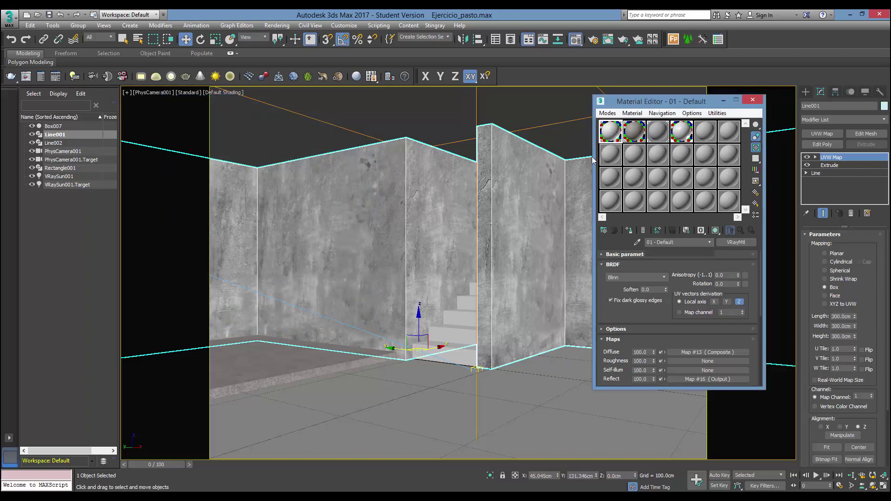
double_click(610, 131)
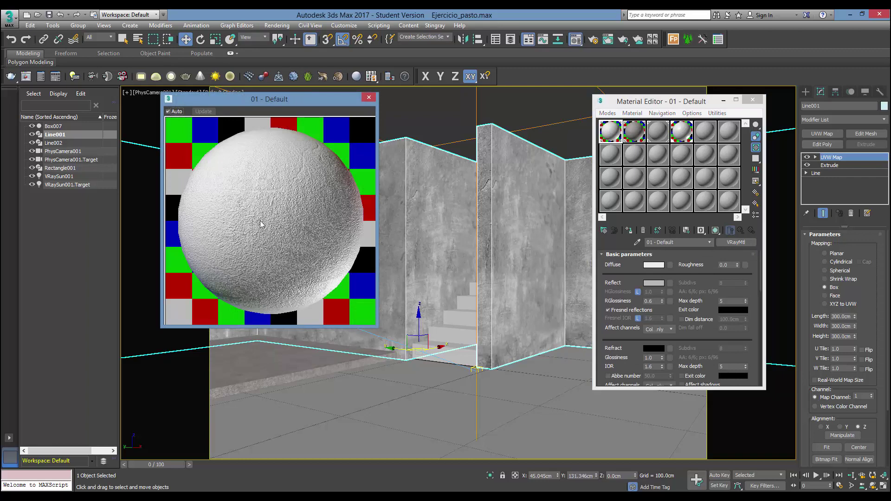
left_click(369, 97)
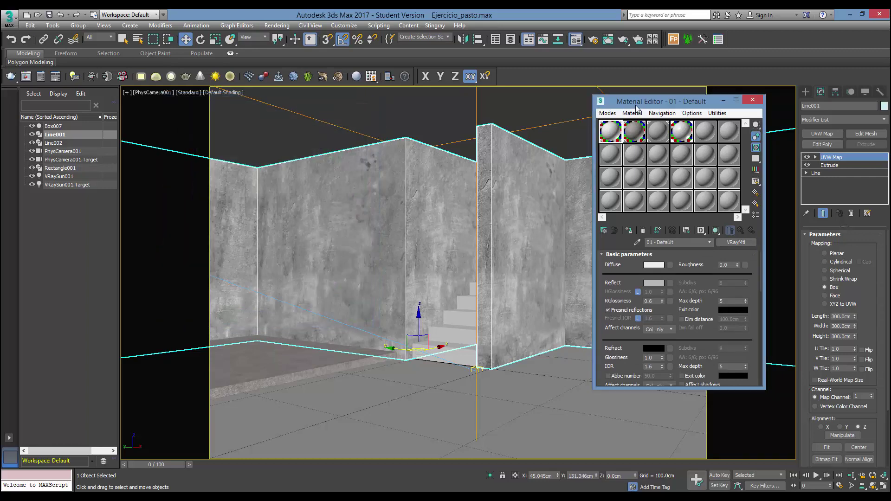
left_click_drag(636, 102, 548, 119)
left_click(425, 120)
key("ctrl+z")
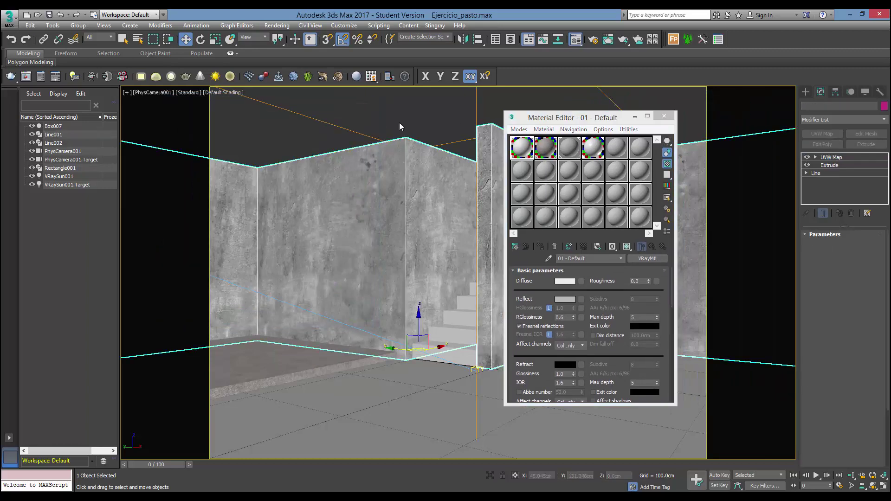
left_click(396, 118)
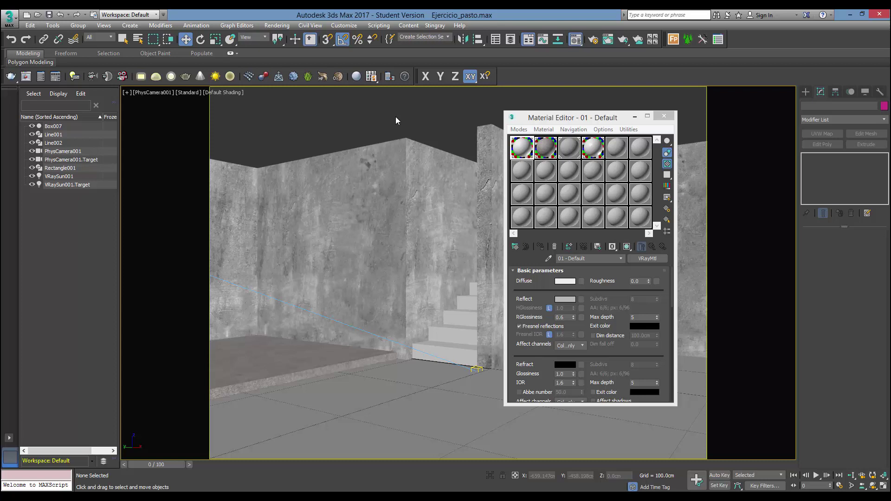
left_click_drag(560, 117, 578, 105)
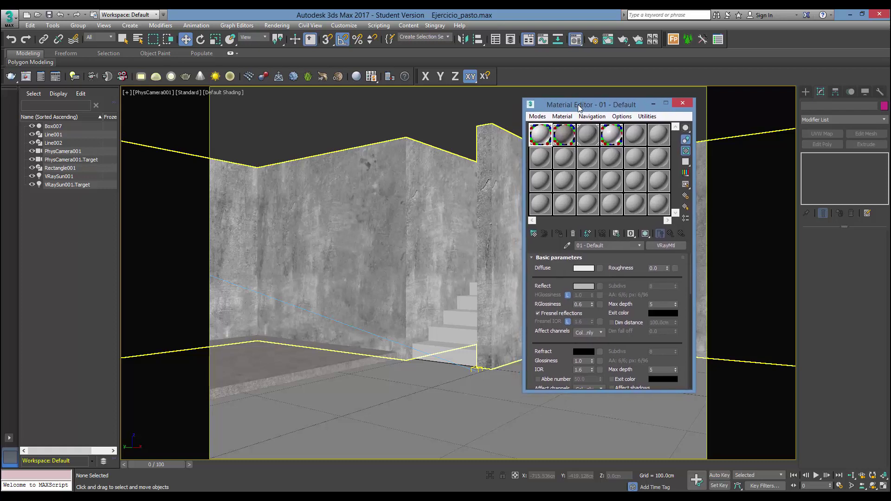
left_click(403, 139)
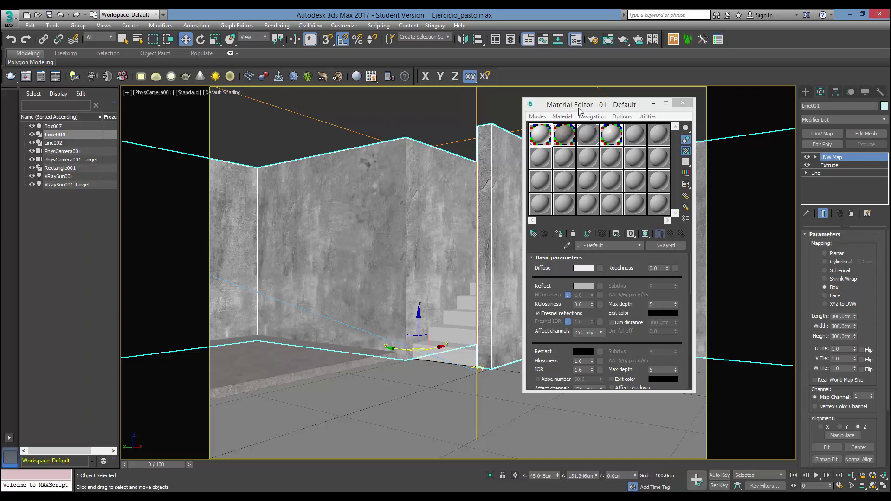
left_click_drag(581, 109, 574, 108)
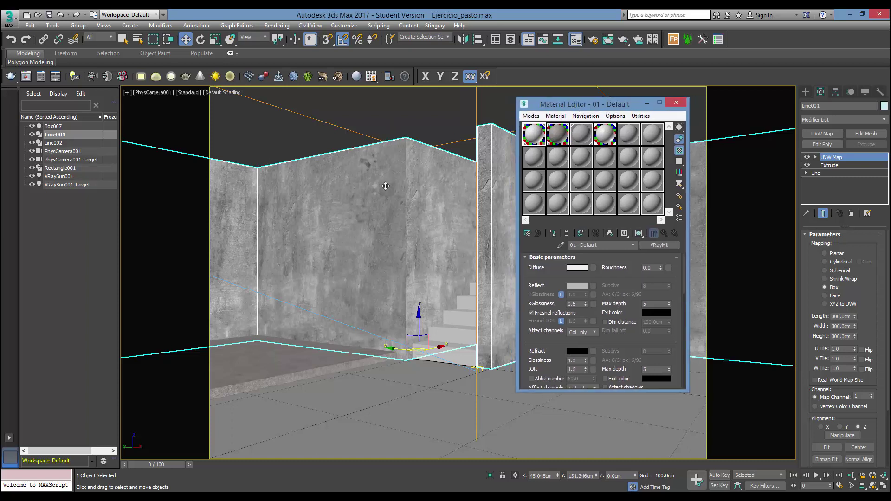